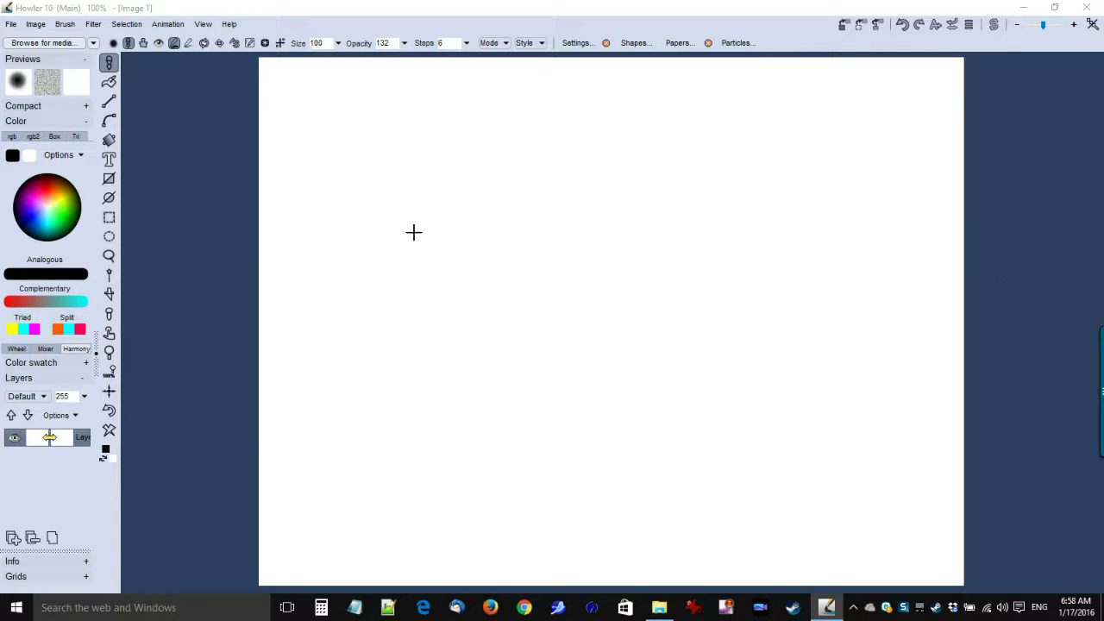
# Change the workspace layout so the sidebar sits on the right
pyautogui.click(204, 25)
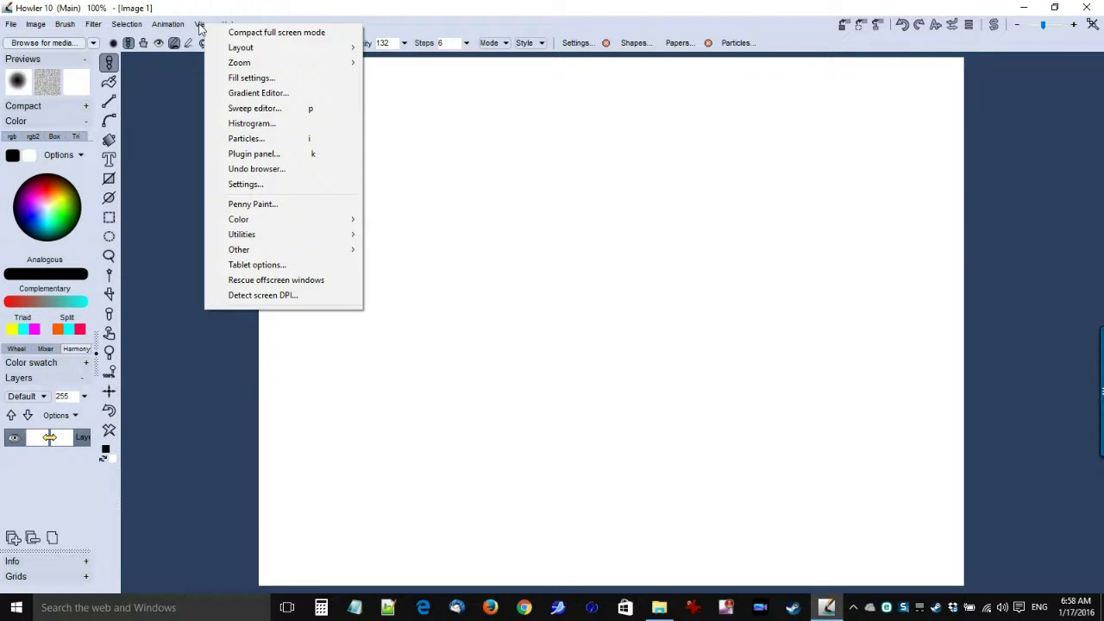
pyautogui.click(203, 11)
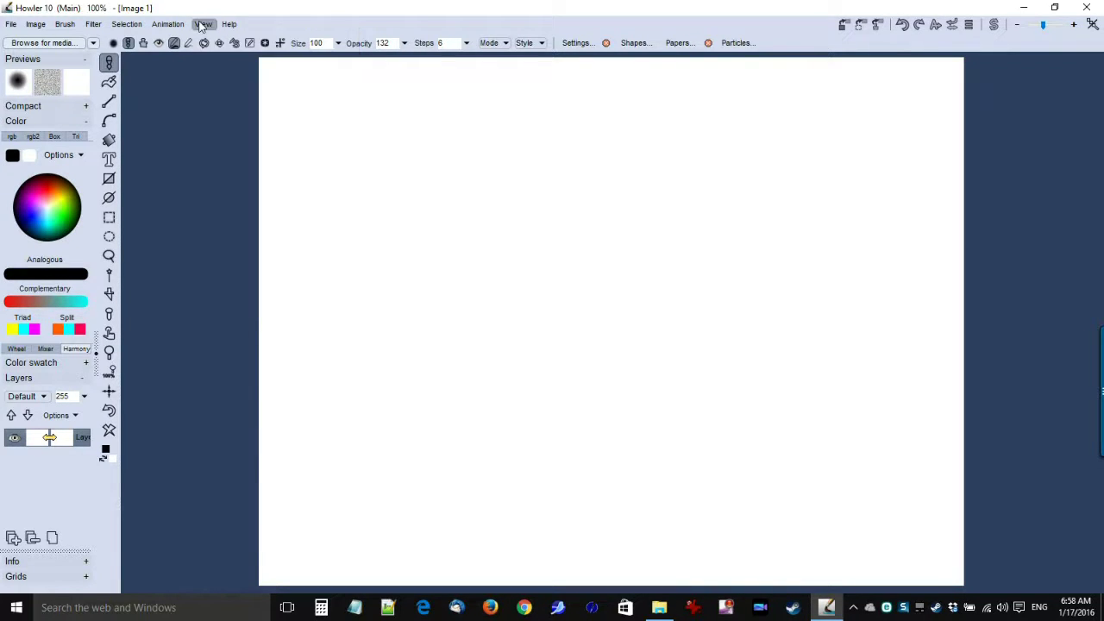
pyautogui.click(201, 25)
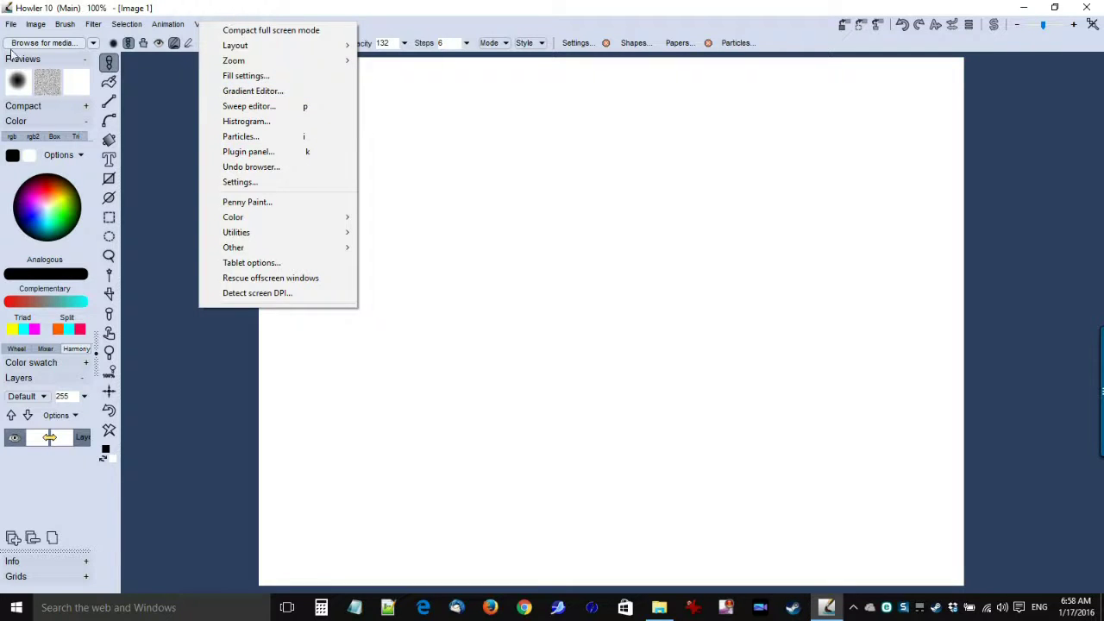
pyautogui.moveTo(254, 49)
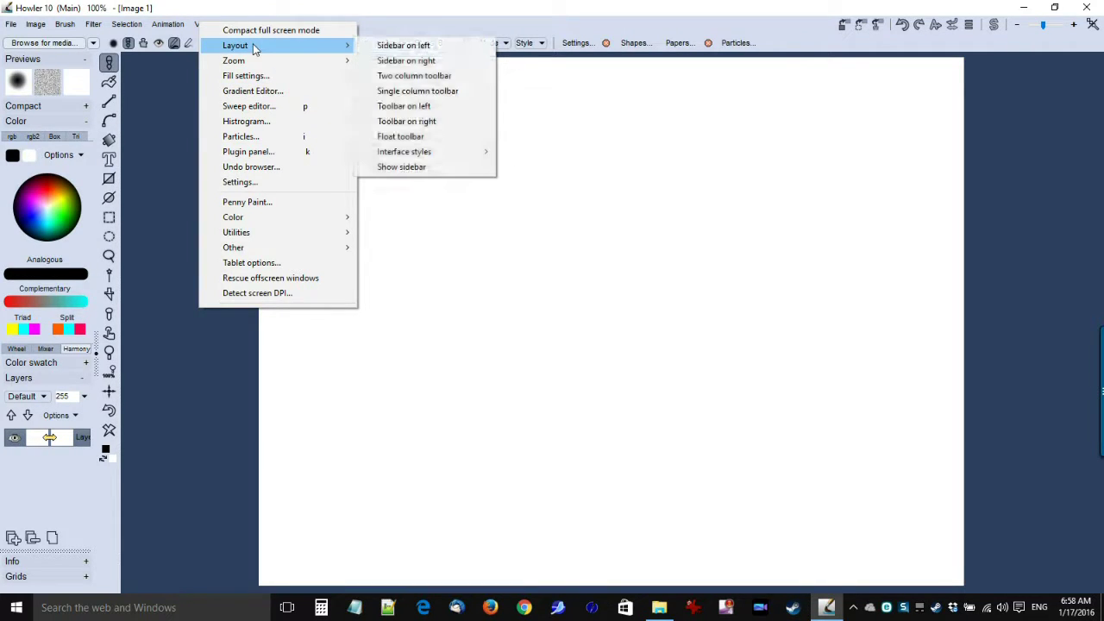
pyautogui.click(406, 63)
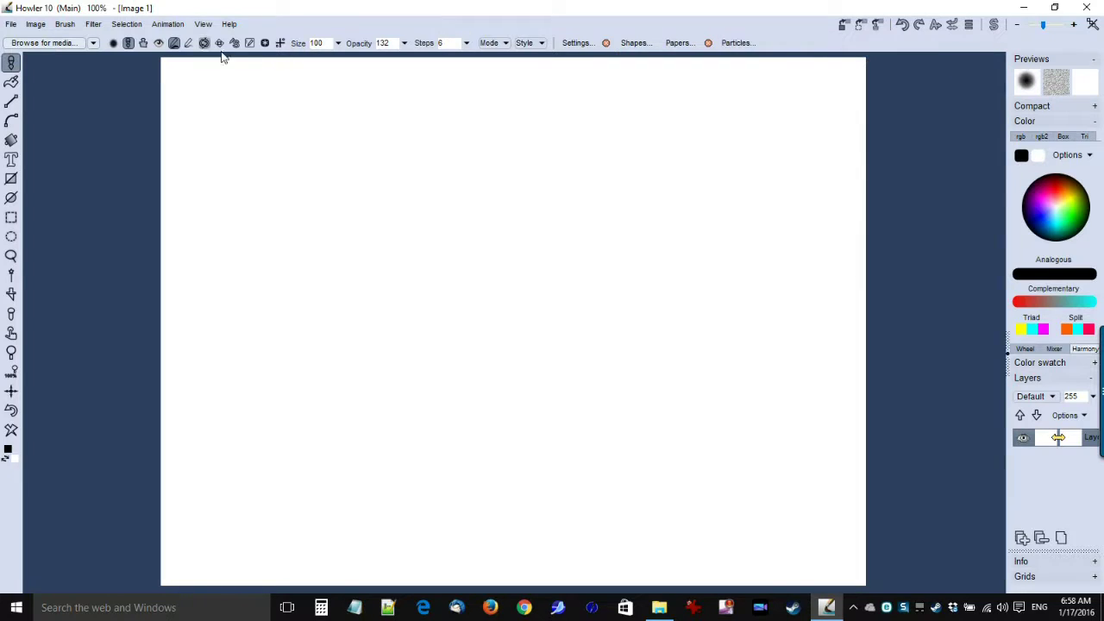
# Set the interface style to Lighter on dark and dismiss the restart notice
pyautogui.click(203, 26)
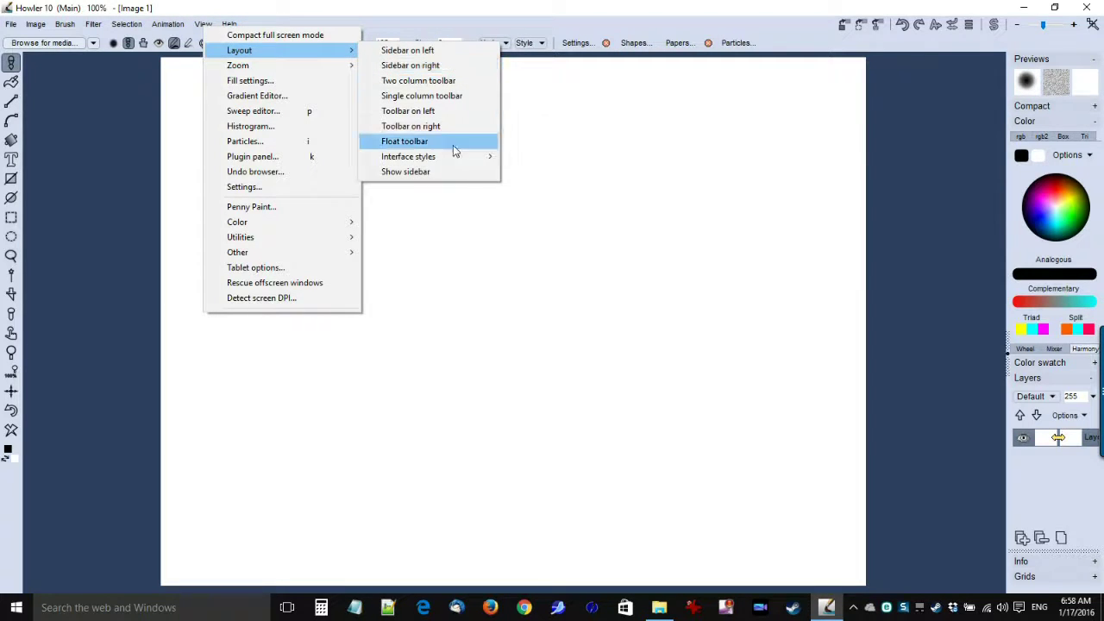
pyautogui.moveTo(456, 164)
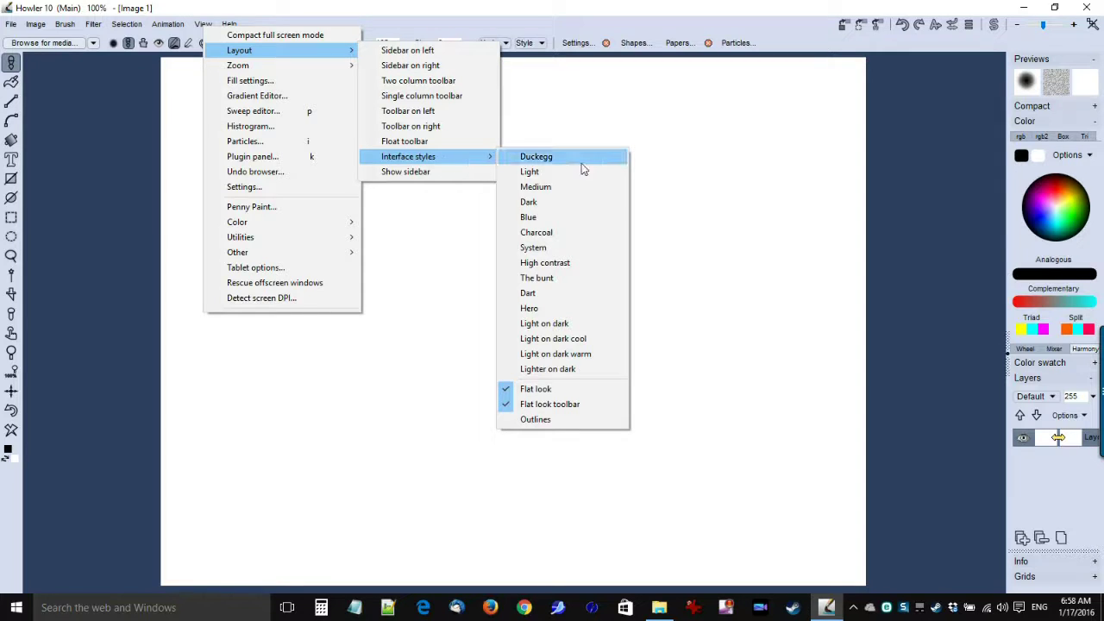
pyautogui.click(562, 372)
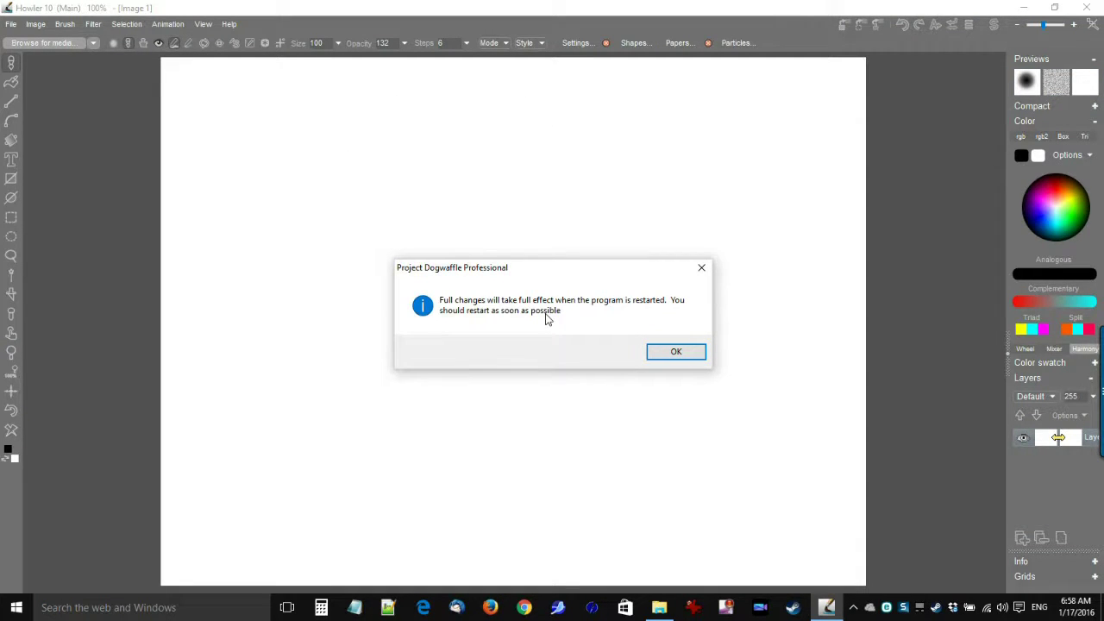
pyautogui.click(673, 349)
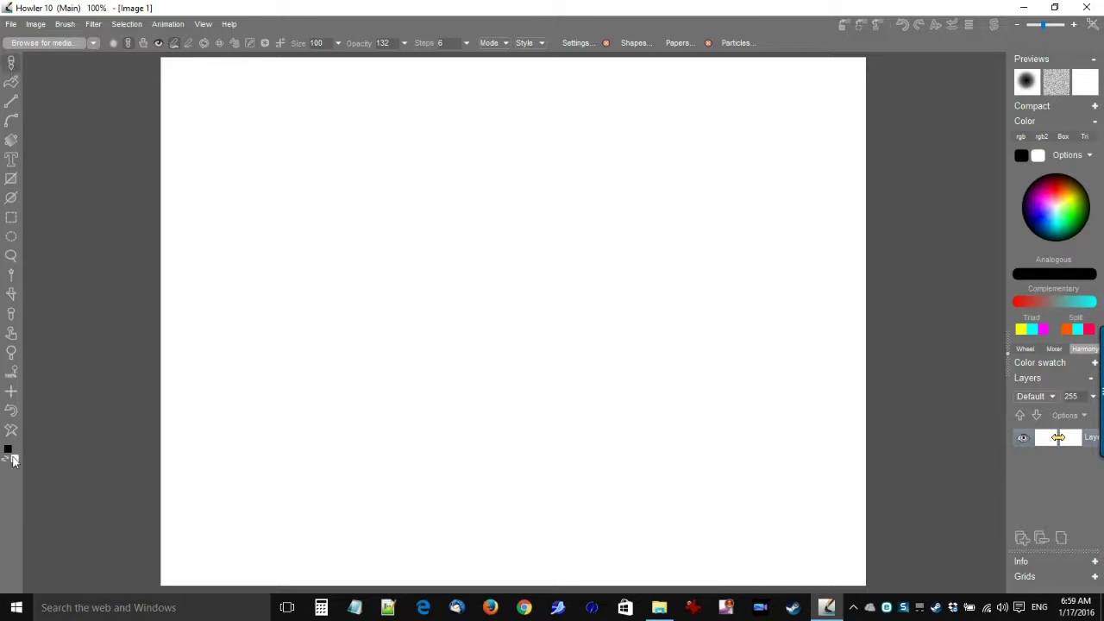
# Try the two column toolbar layout and return to the single column toolbar
pyautogui.click(203, 24)
pyautogui.moveTo(328, 63)
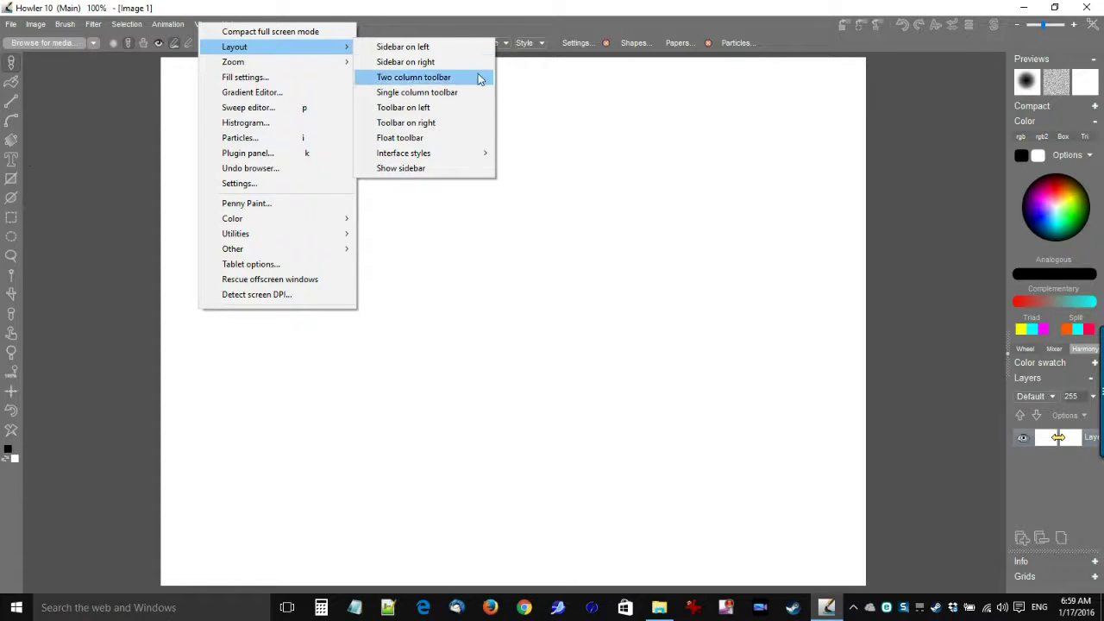
pyautogui.click(420, 80)
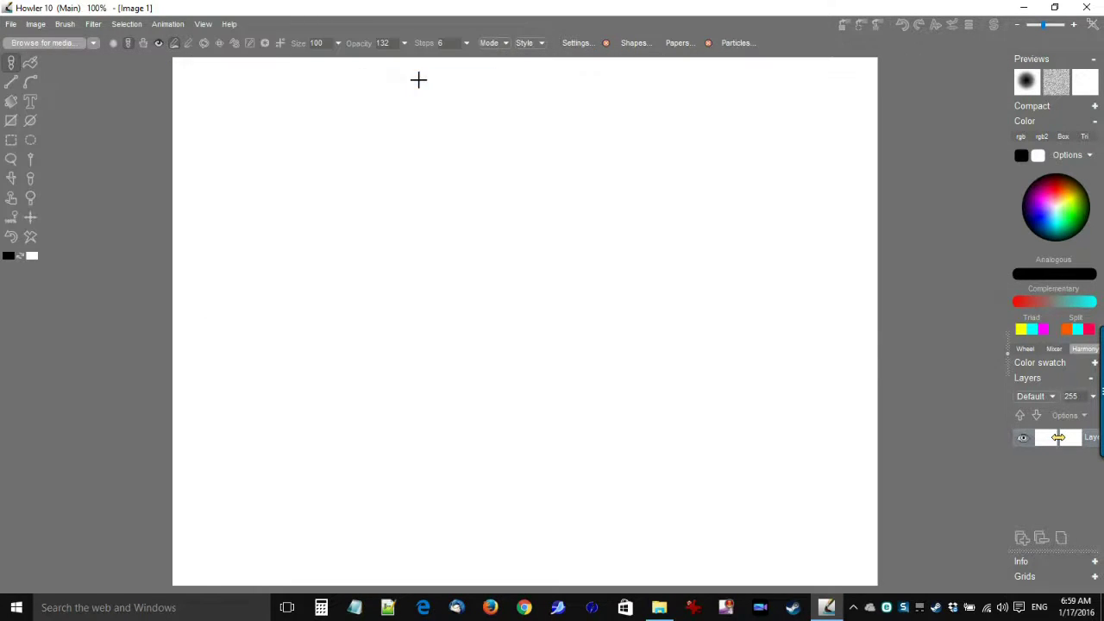
pyautogui.click(203, 24)
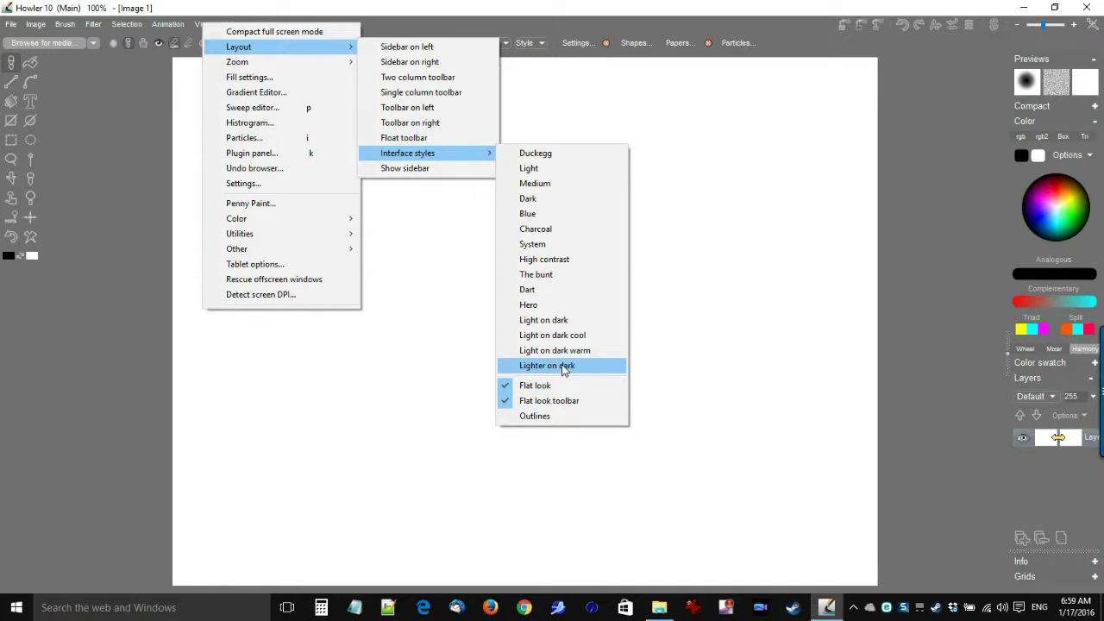
pyautogui.click(434, 92)
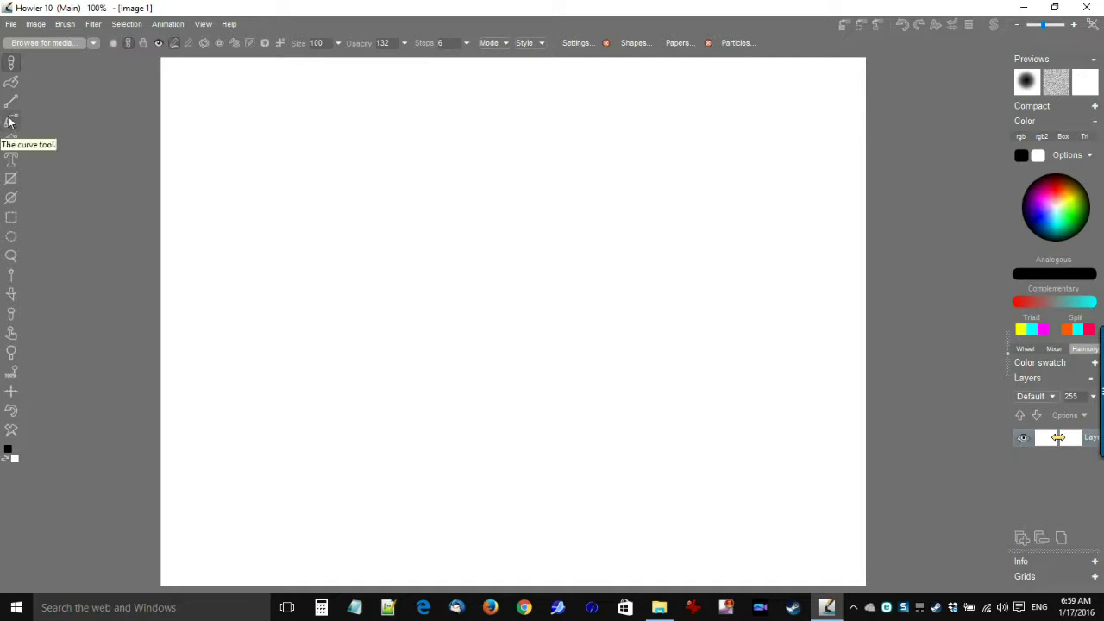
# Turn compact full screen mode on and off again
pyautogui.click(204, 25)
pyautogui.click(213, 13)
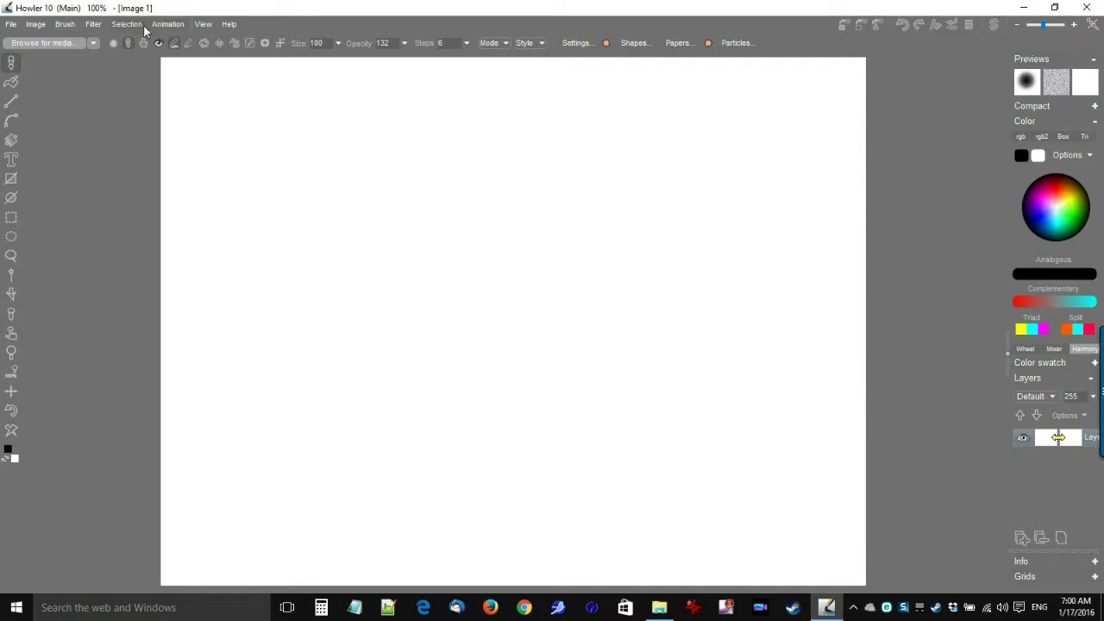
pyautogui.click(202, 25)
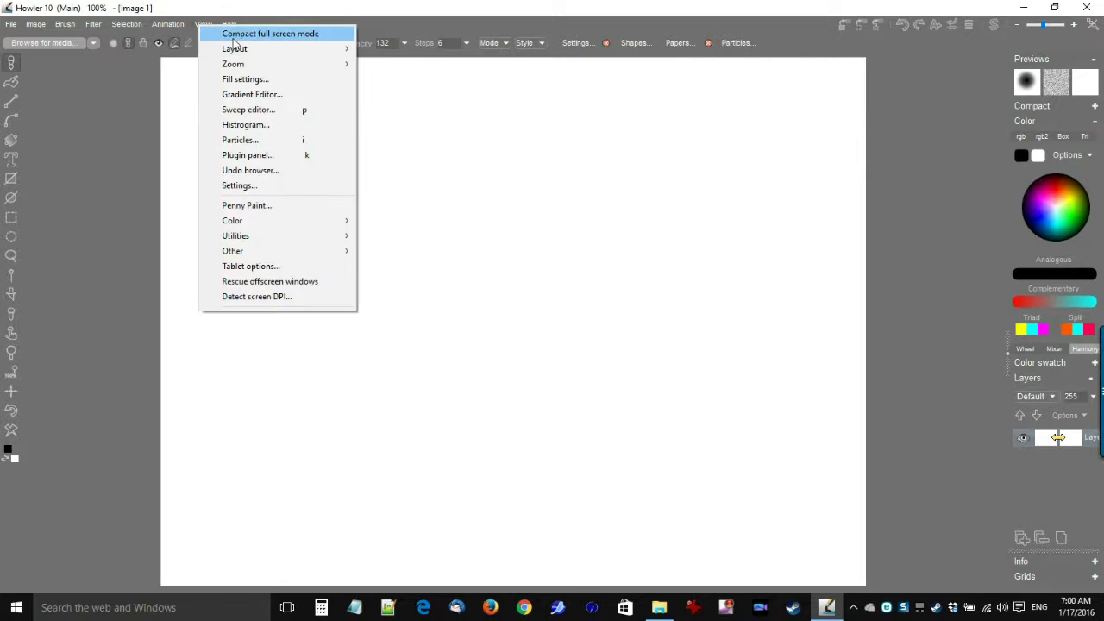
pyautogui.click(294, 36)
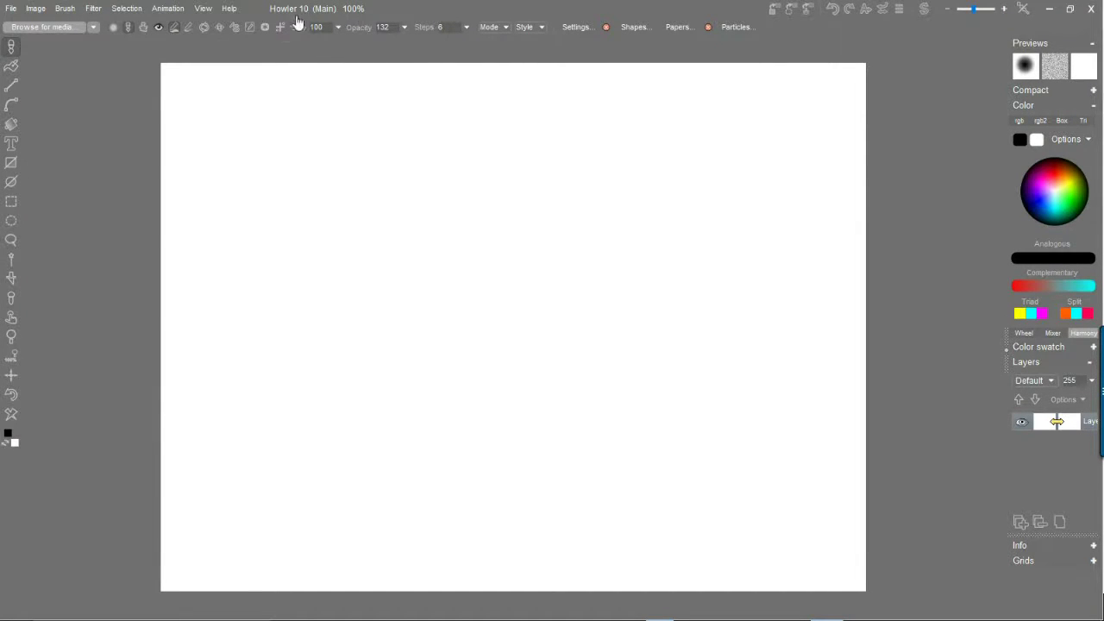
pyautogui.click(200, 17)
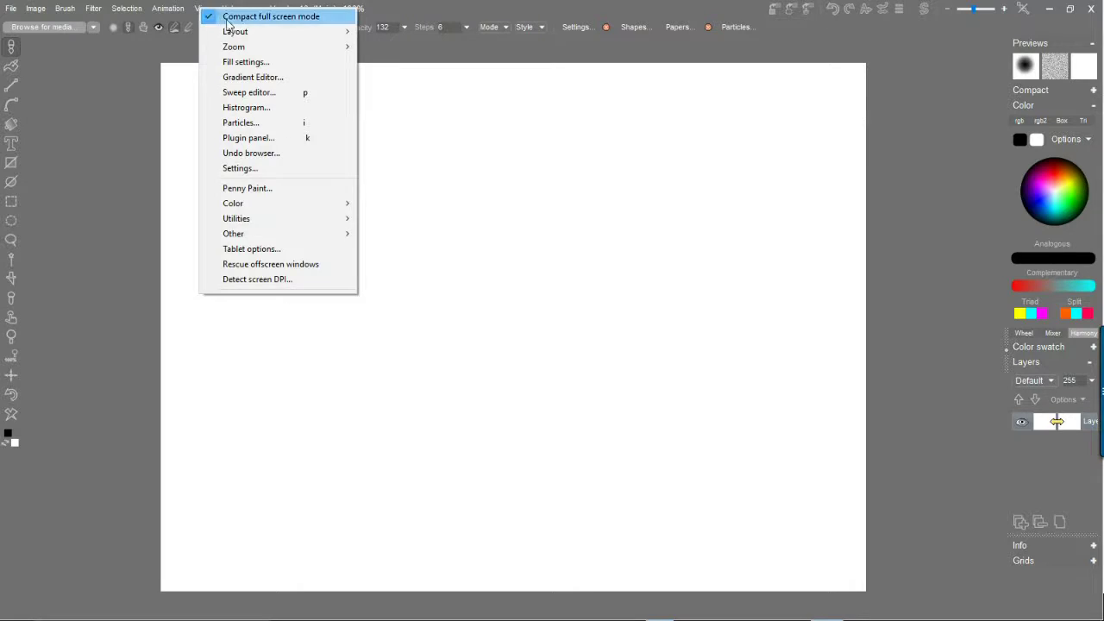
pyautogui.click(232, 17)
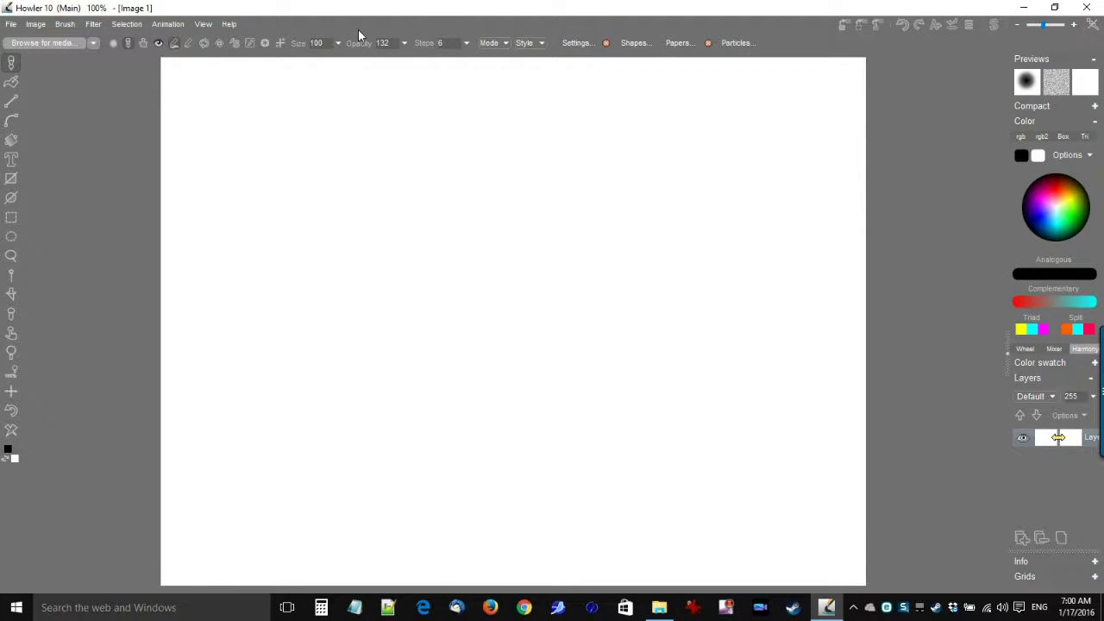
# Turn on Caps Lock and jump to the swap image
pyautogui.press('capslock')
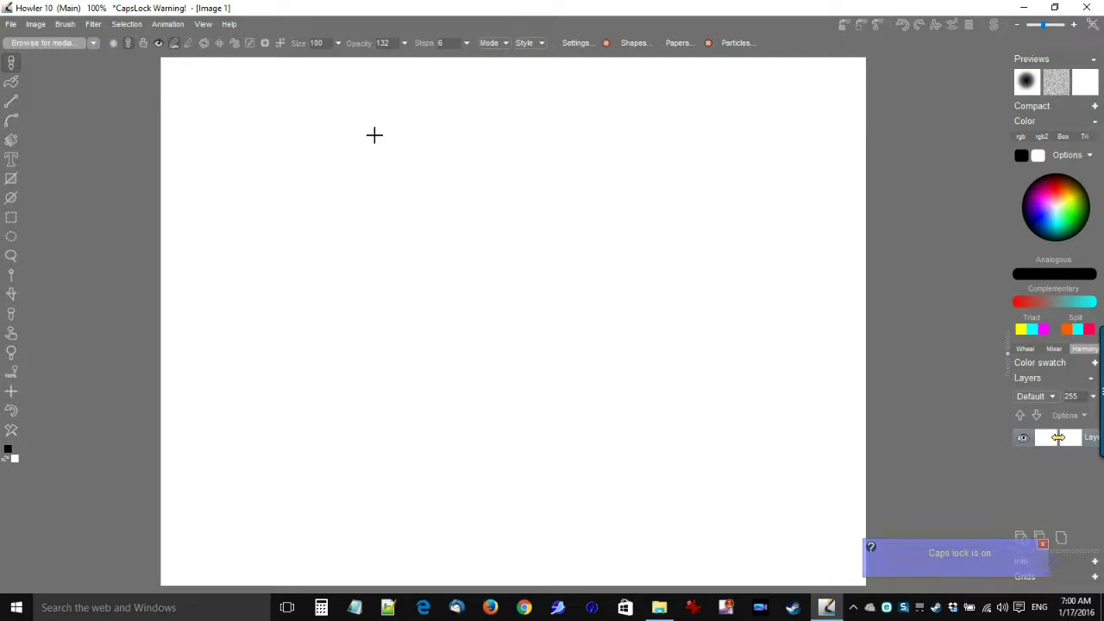
pyautogui.click(37, 24)
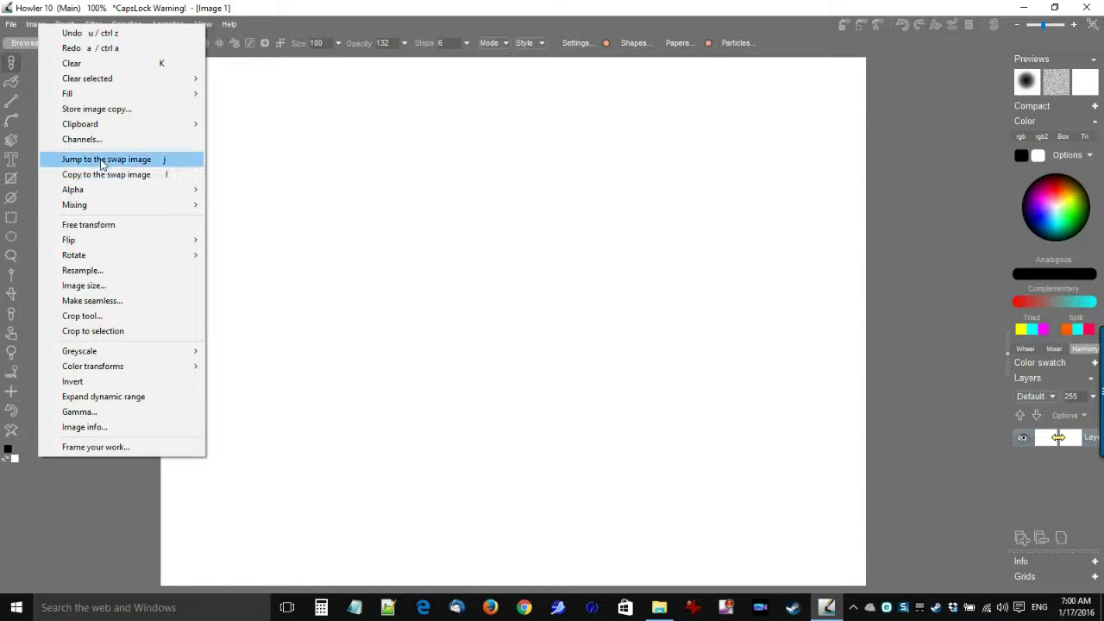
pyautogui.click(149, 161)
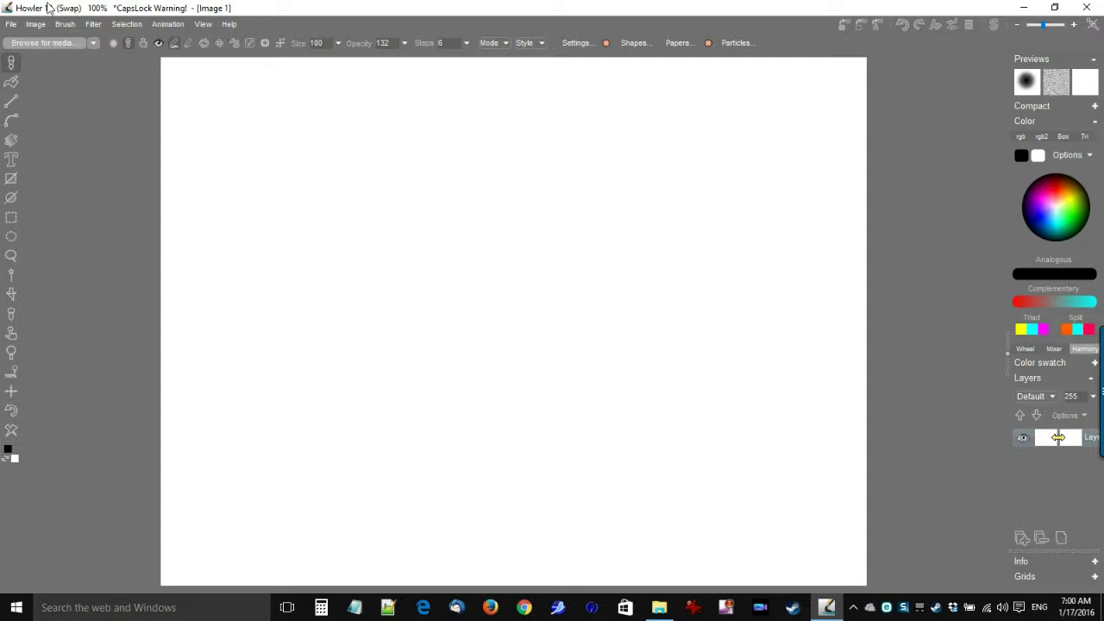
# Enable compact full screen mode and switch from the swap image back to the main image
pyautogui.click(202, 26)
pyautogui.click(224, 35)
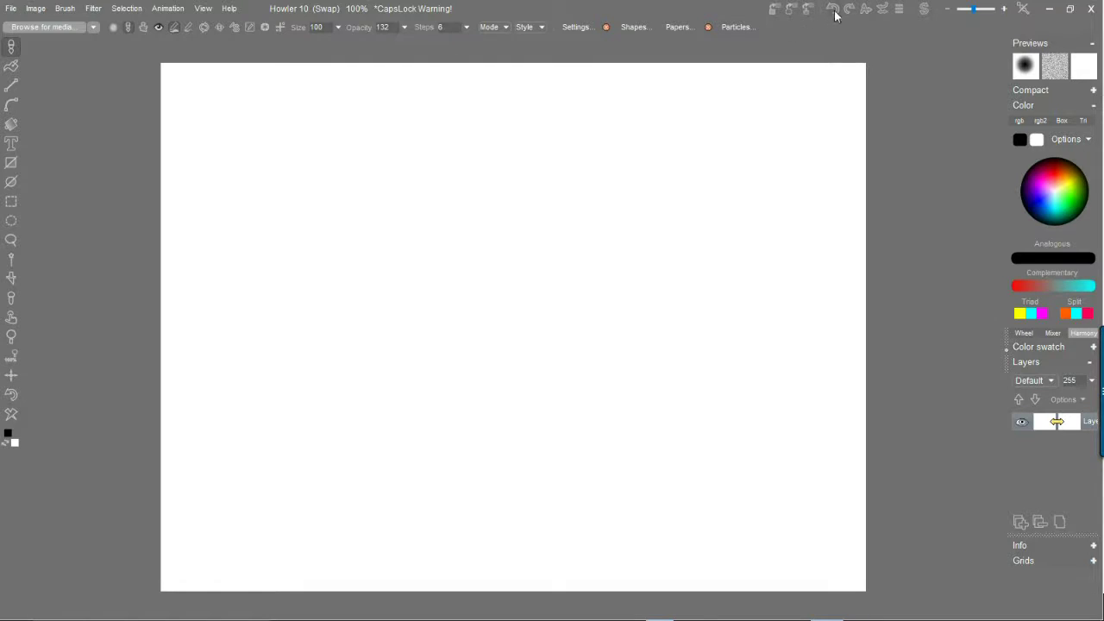
pyautogui.click(925, 10)
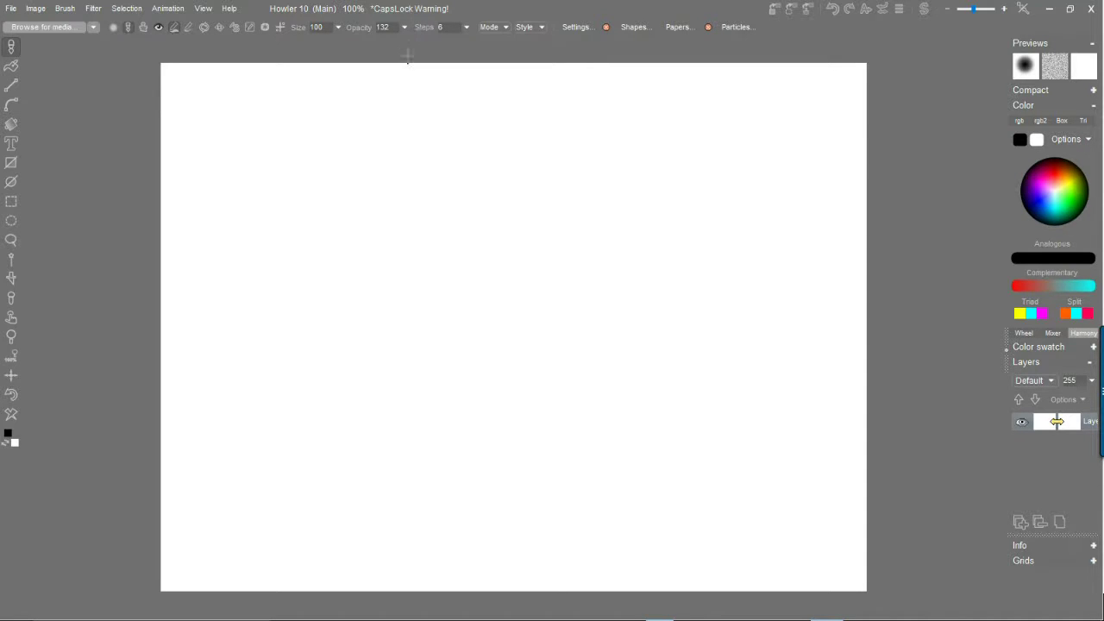
# Turn off Caps Lock, scribble black brush strokes across the canvas and clear them
pyautogui.press('capslock')
pyautogui.moveTo(270, 169); pyautogui.dragTo(499, 175)
pyautogui.moveTo(602, 166)
pyautogui.mouseDown()
pyautogui.moveTo(715, 451)
pyautogui.moveTo(454, 303)
pyautogui.moveTo(764, 473)
pyautogui.moveTo(768, 459)
pyautogui.mouseUp()
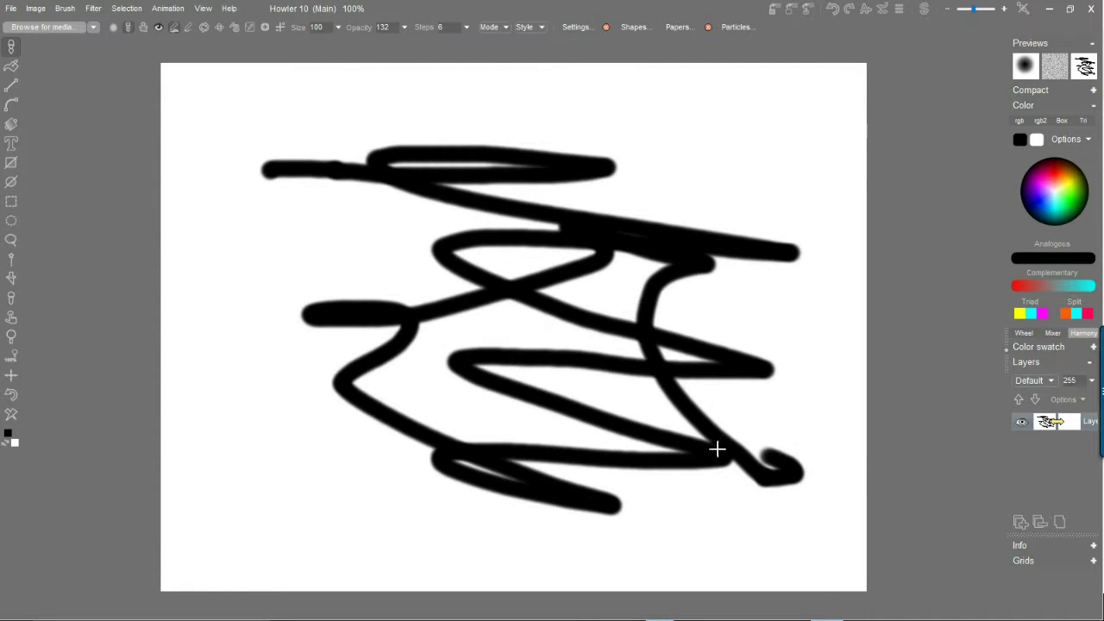
pyautogui.press('Delete')
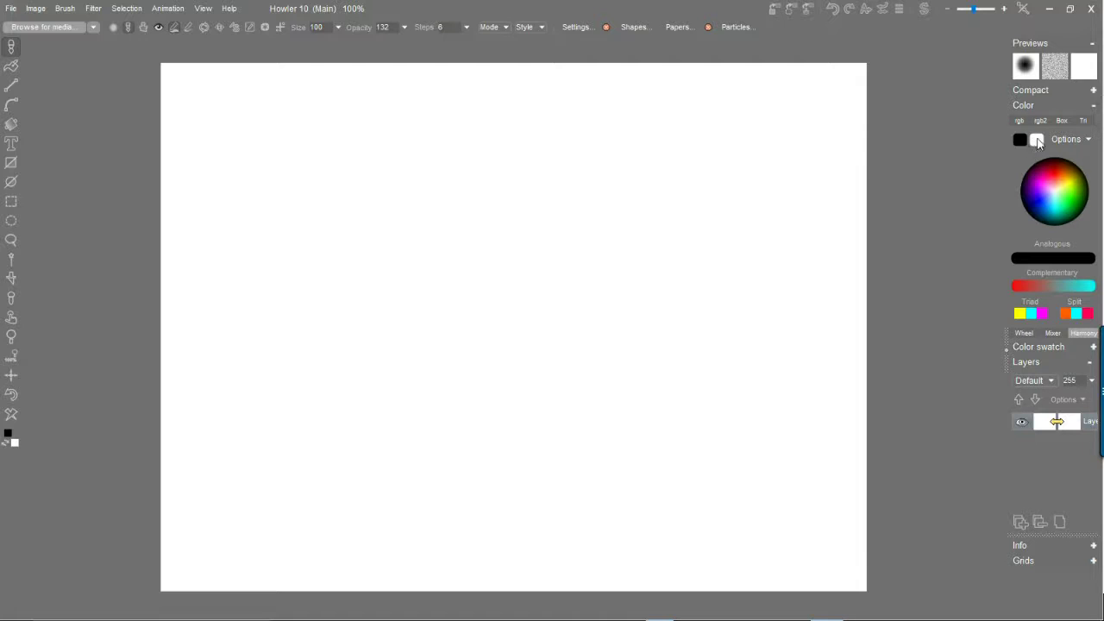
# Pick magenta as the primary color and paint a zigzag stroke diagonally across the canvas
pyautogui.click(14, 444)
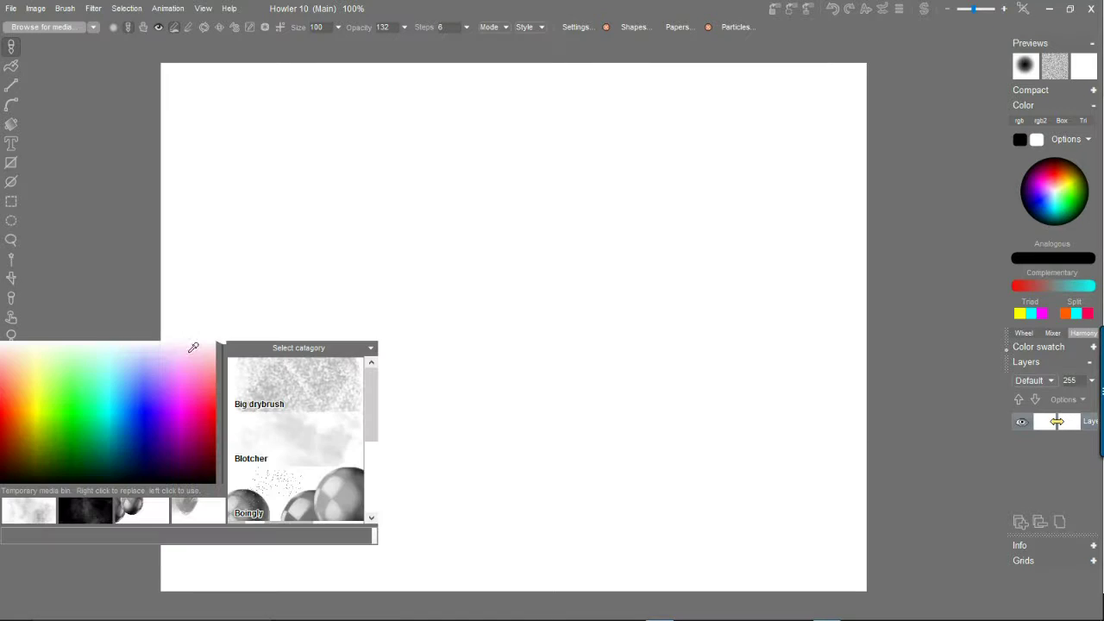
pyautogui.moveTo(173, 373); pyautogui.dragTo(181, 400)
pyautogui.moveTo(303, 177)
pyautogui.mouseDown()
pyautogui.moveTo(525, 302)
pyautogui.moveTo(531, 388)
pyautogui.mouseUp()
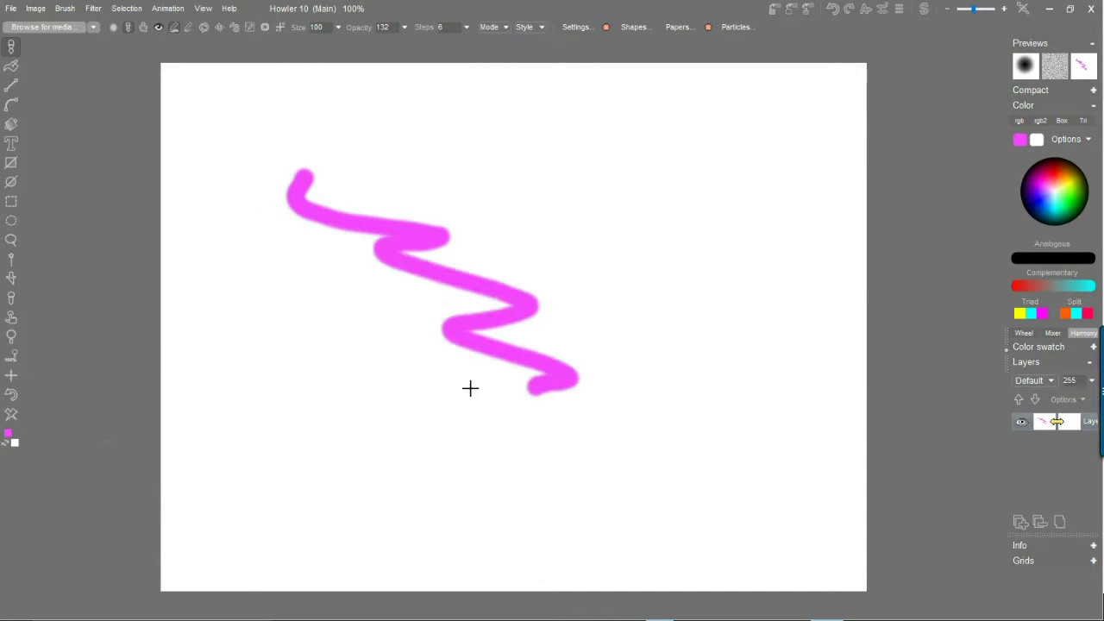
# Swap the primary and secondary colors, paint white over the magenta zigzag, and clear the canvas to magenta
pyautogui.click(7, 446)
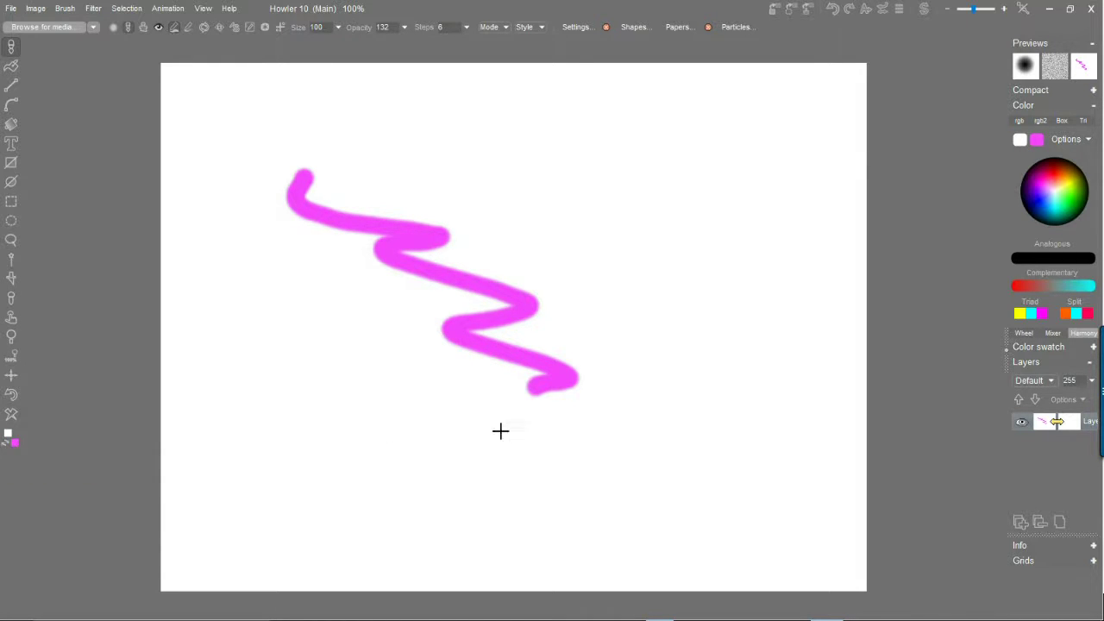
pyautogui.moveTo(466, 357)
pyautogui.mouseDown()
pyautogui.moveTo(409, 274)
pyautogui.moveTo(376, 252)
pyautogui.mouseUp()
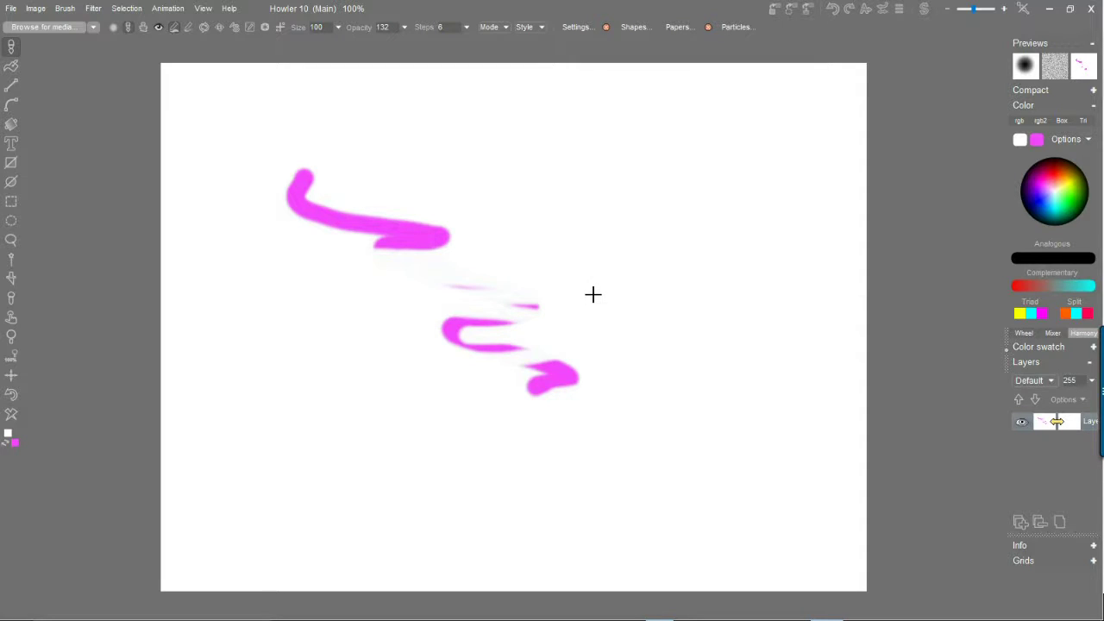
pyautogui.press('k')
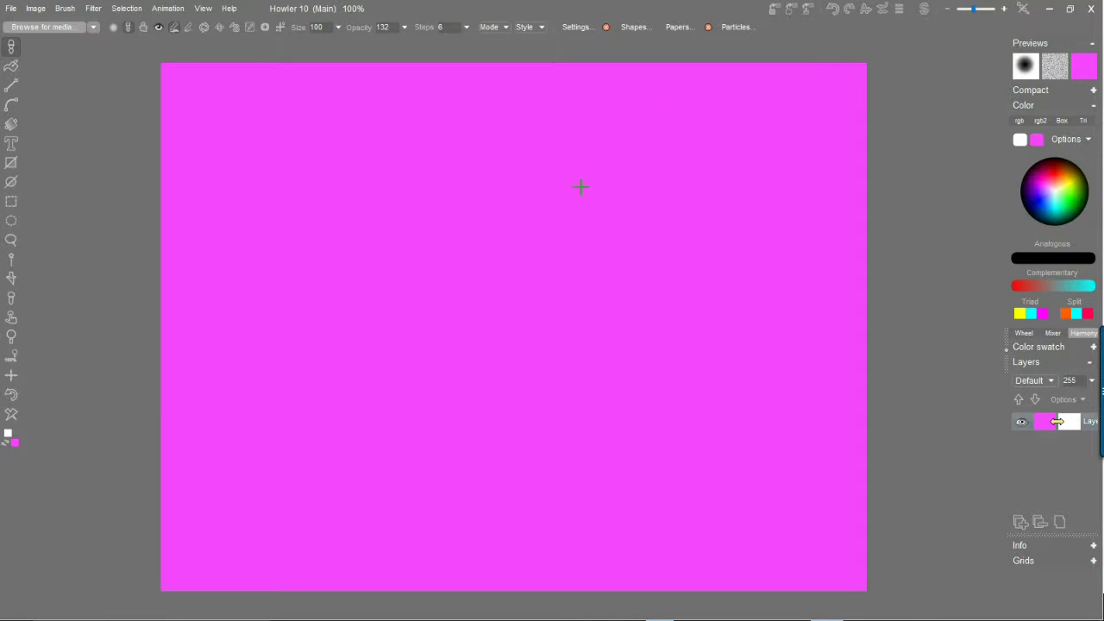
# Restore black as the primary and white as the secondary color, and clear the canvas to white
pyautogui.click(5, 445)
pyautogui.click(9, 434)
pyautogui.moveTo(539, 257); pyautogui.dragTo(543, 226)
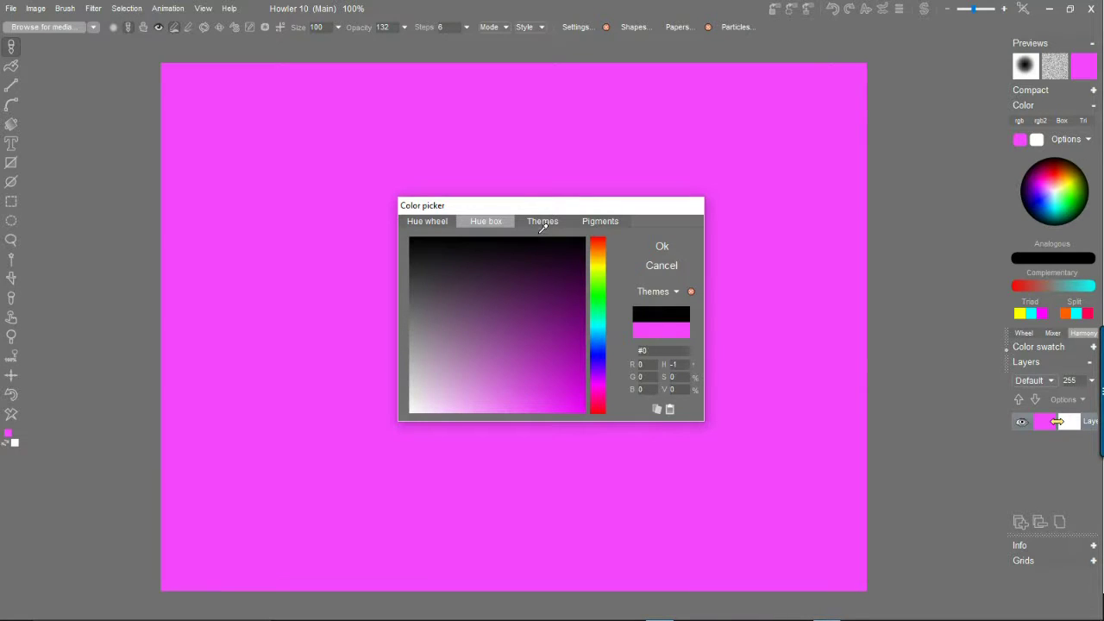
pyautogui.click(662, 247)
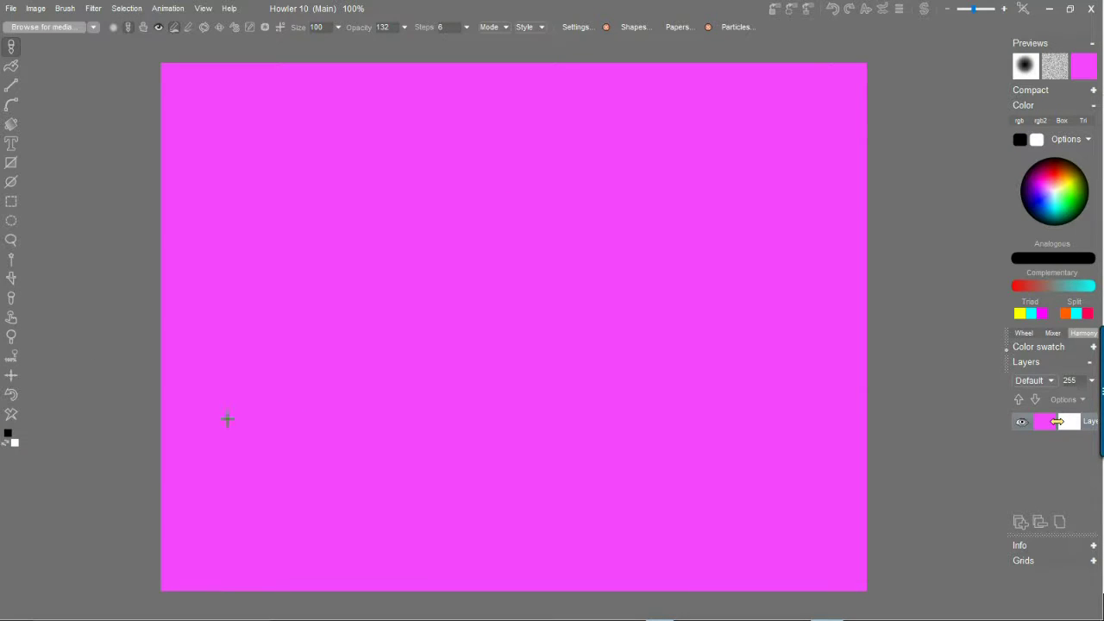
pyautogui.click(11, 415)
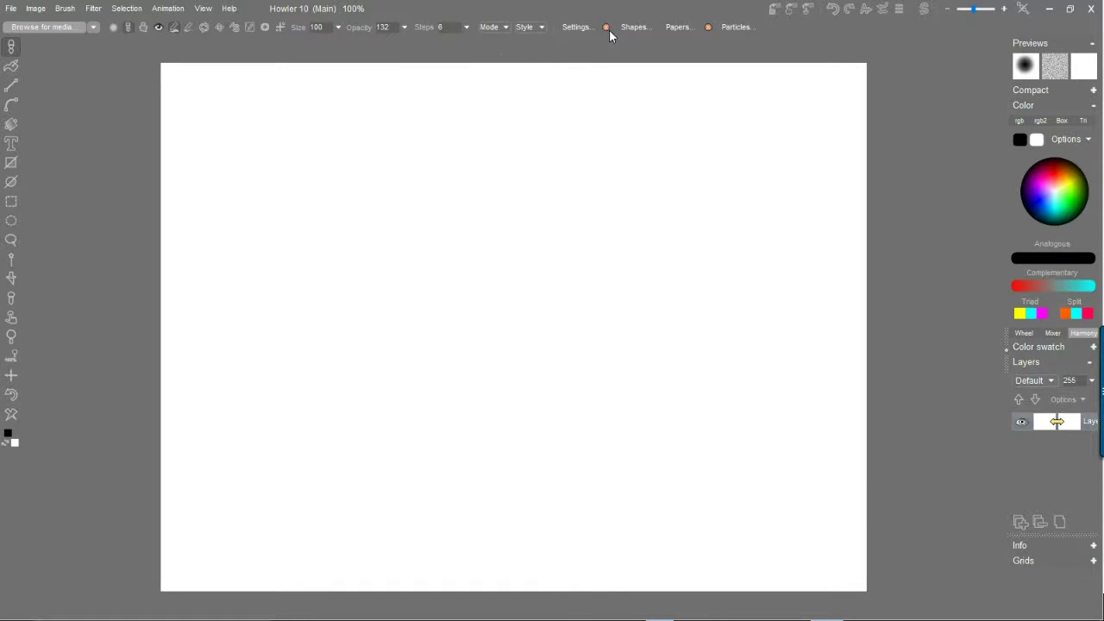
# Hide the sidebar with the Show sidebar layout option and bring it back
pyautogui.click(201, 9)
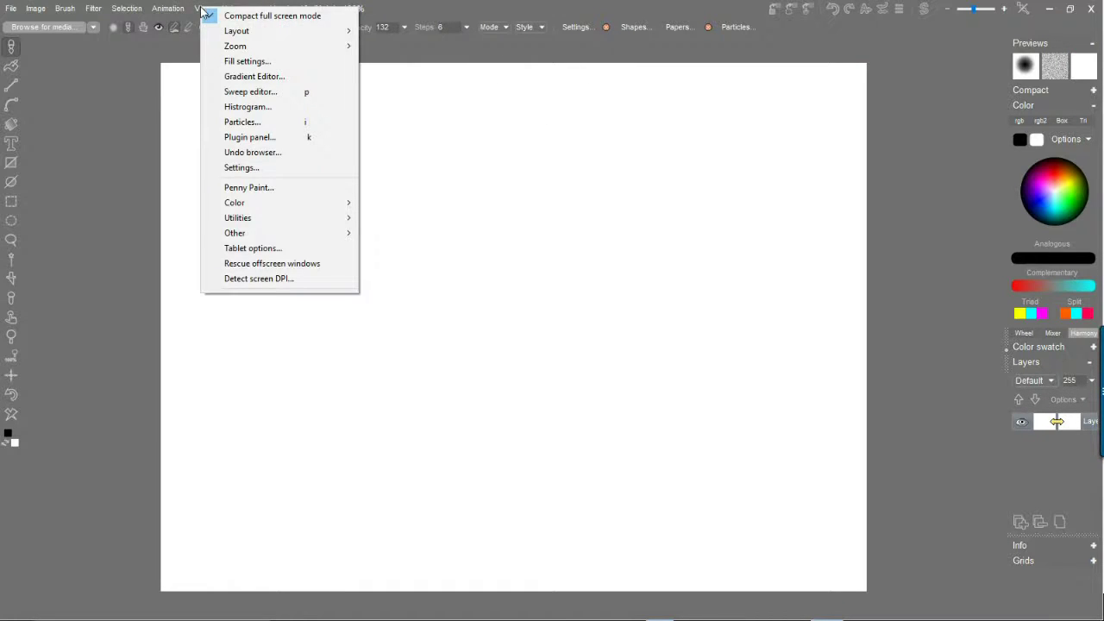
pyautogui.moveTo(262, 33)
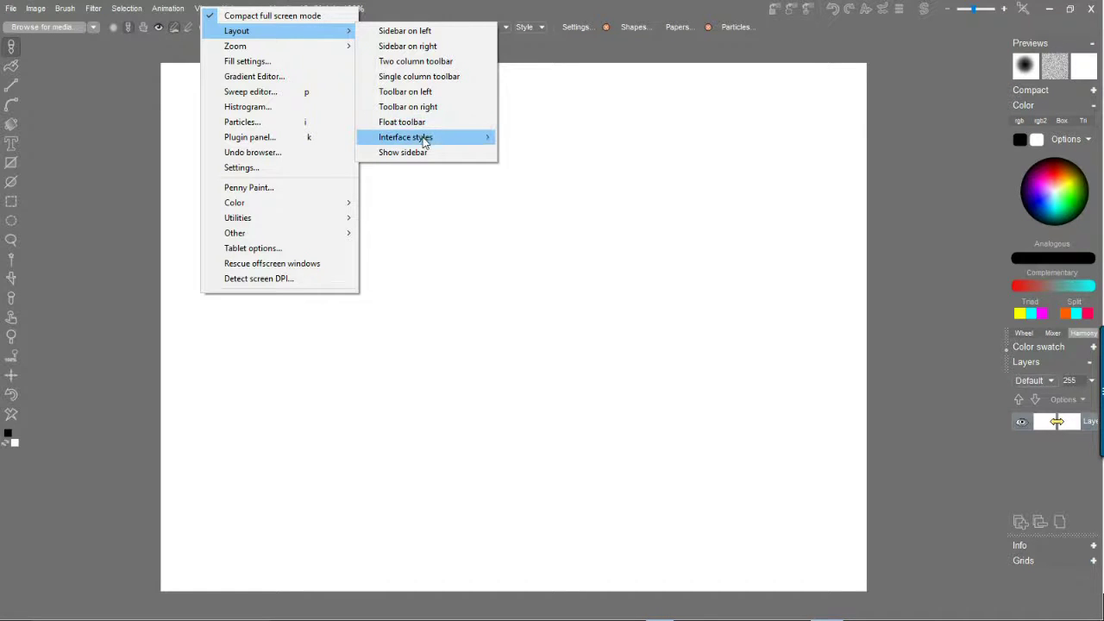
pyautogui.moveTo(424, 139)
pyautogui.click(429, 155)
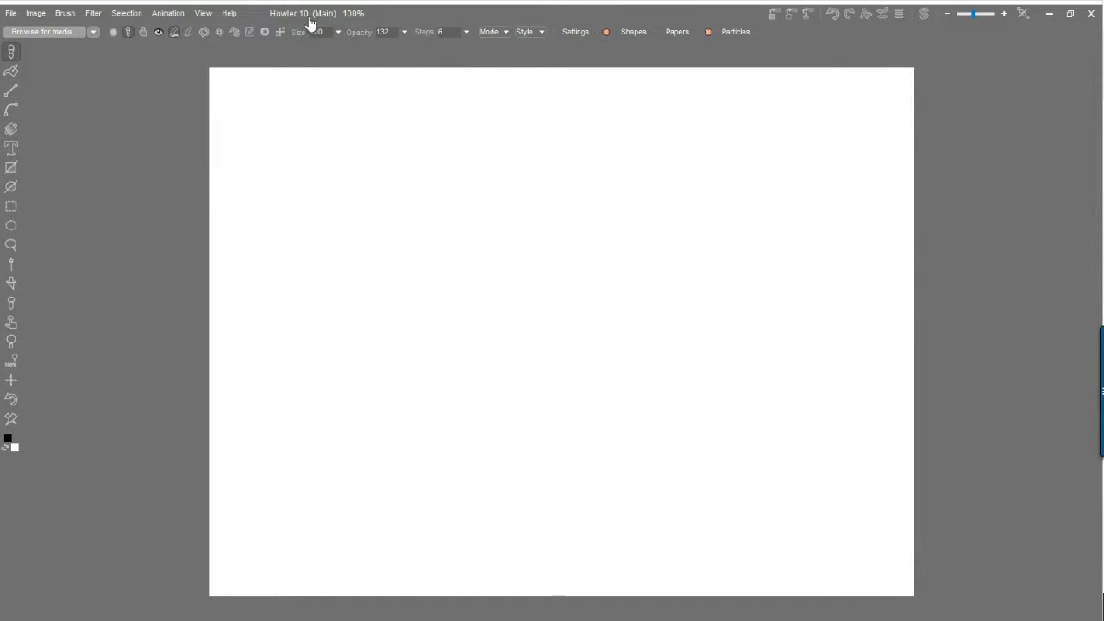
pyautogui.click(203, 13)
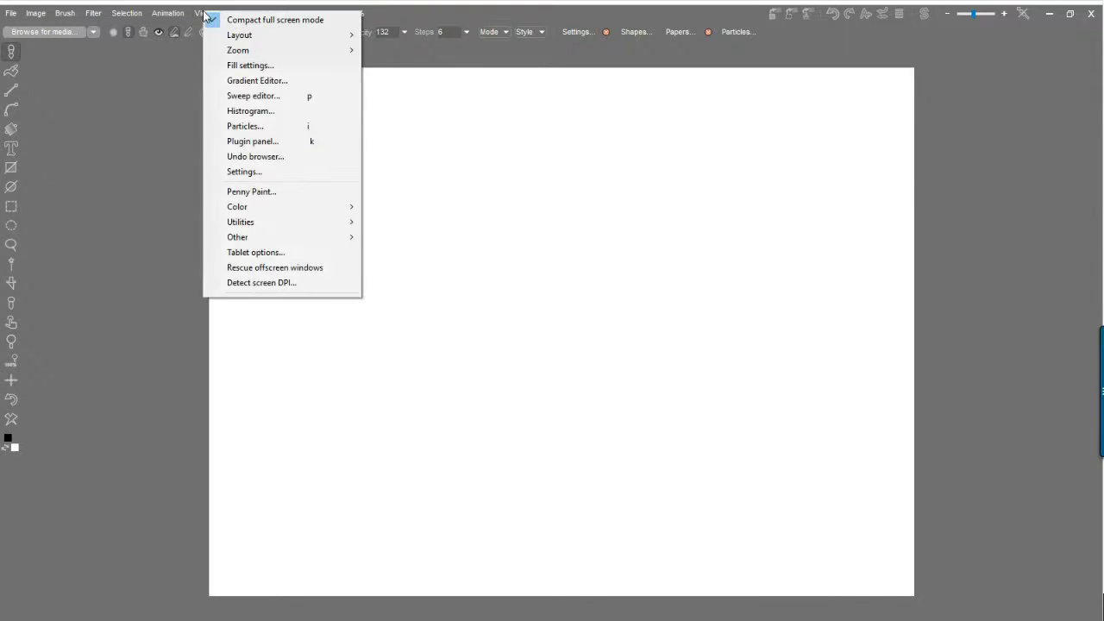
pyautogui.moveTo(304, 35)
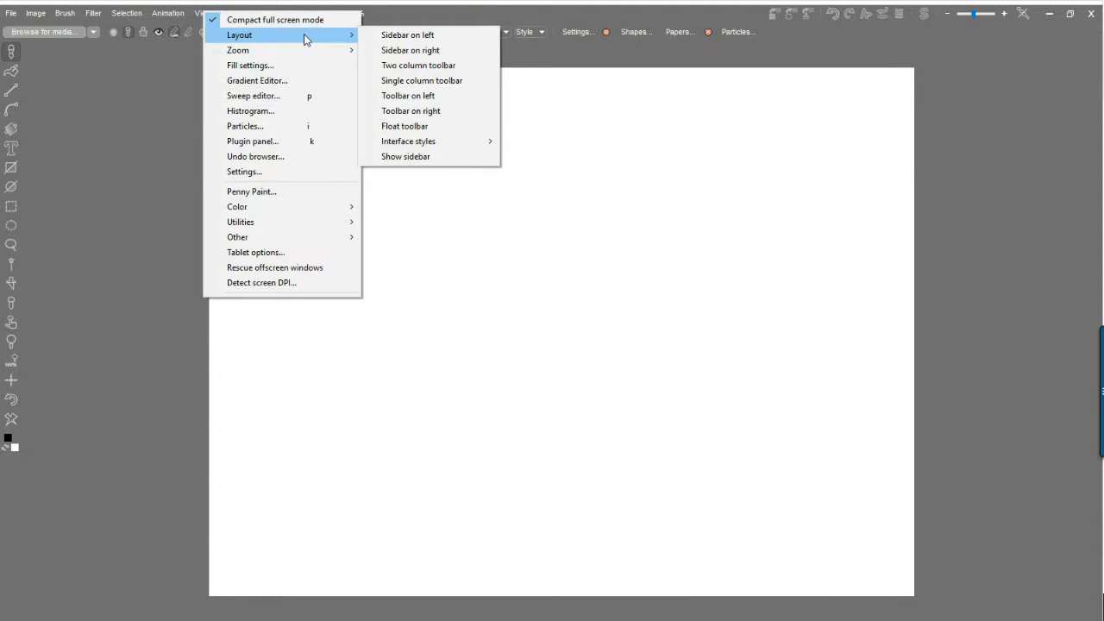
pyautogui.click(413, 156)
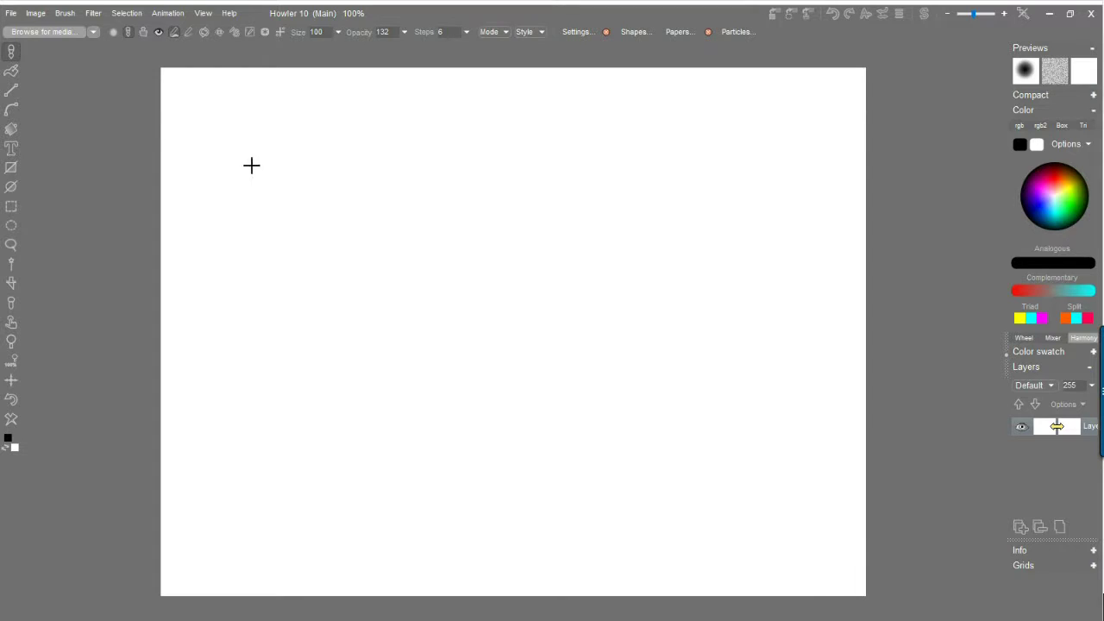
# Look at the default startup image size in the program settings and close them
pyautogui.click(203, 14)
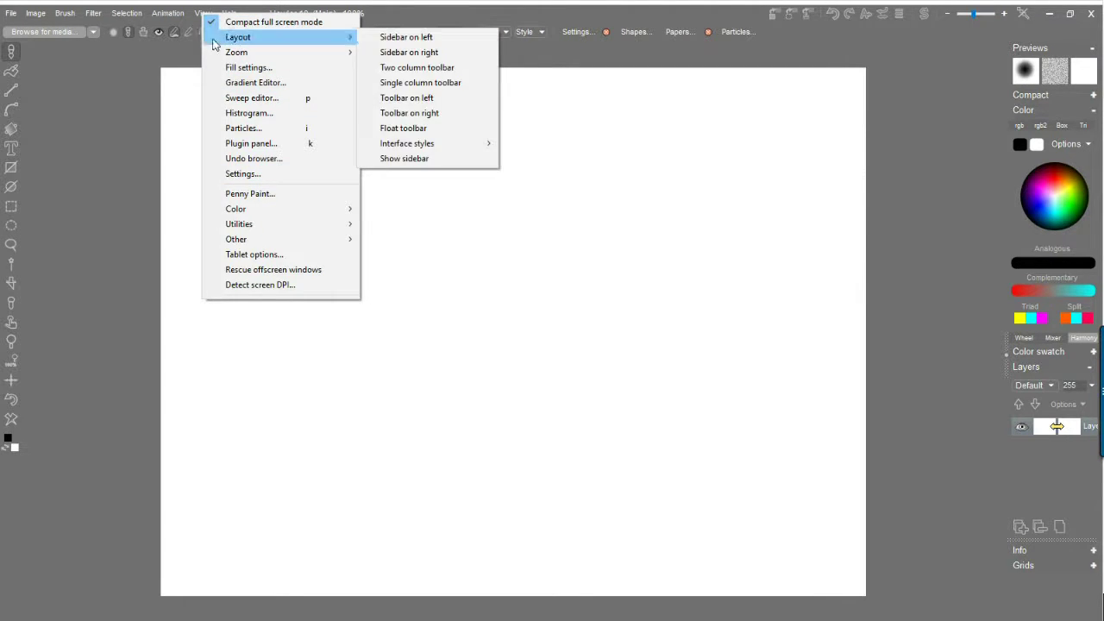
pyautogui.click(244, 176)
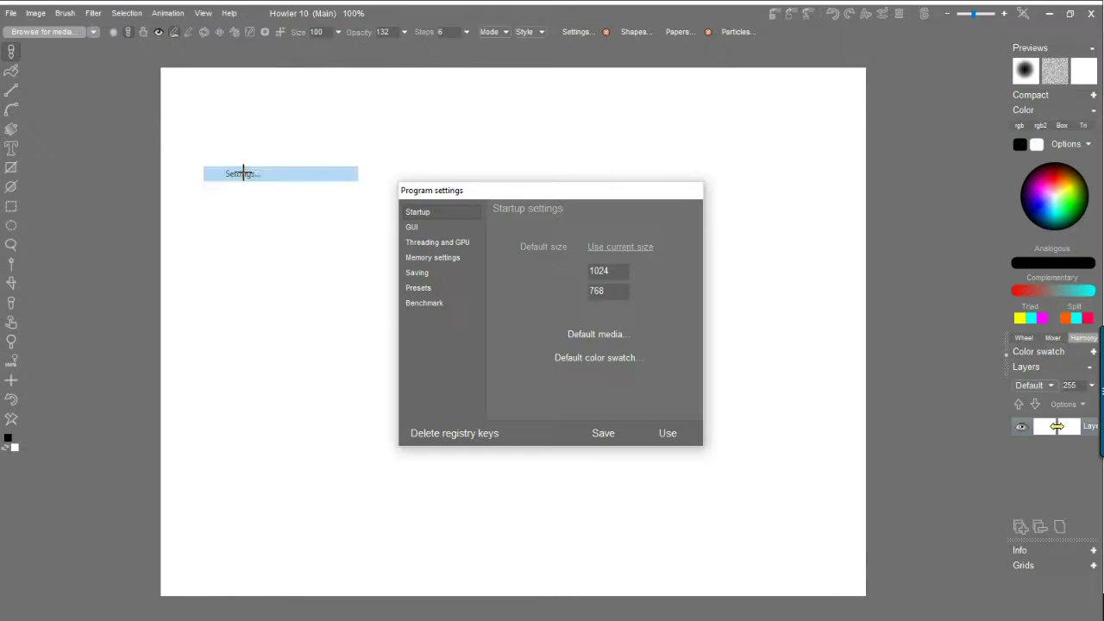
pyautogui.moveTo(494, 188); pyautogui.dragTo(332, 163)
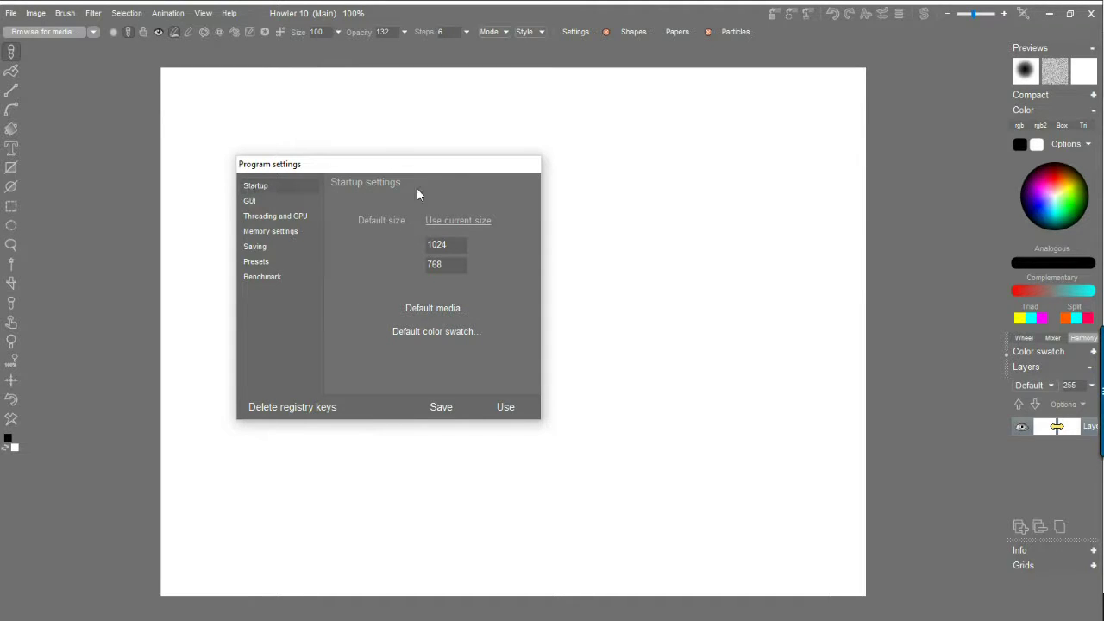
pyautogui.moveTo(459, 244); pyautogui.dragTo(427, 246)
pyautogui.click(511, 406)
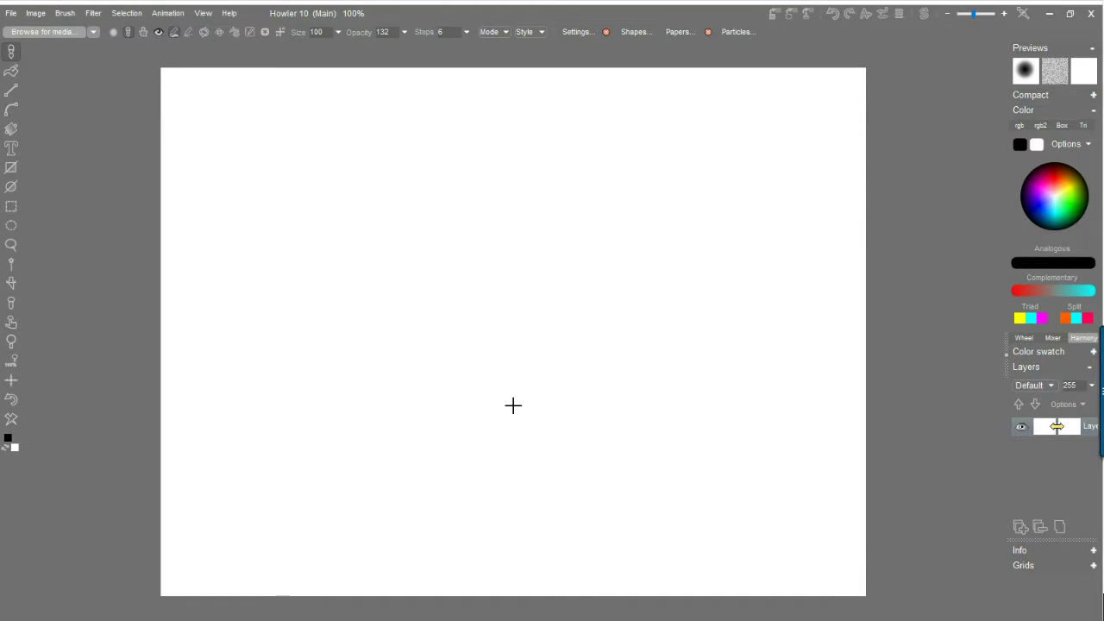
# Close the current document and create a new one with the 1280 x 960 - VGA size preset
pyautogui.click(10, 13)
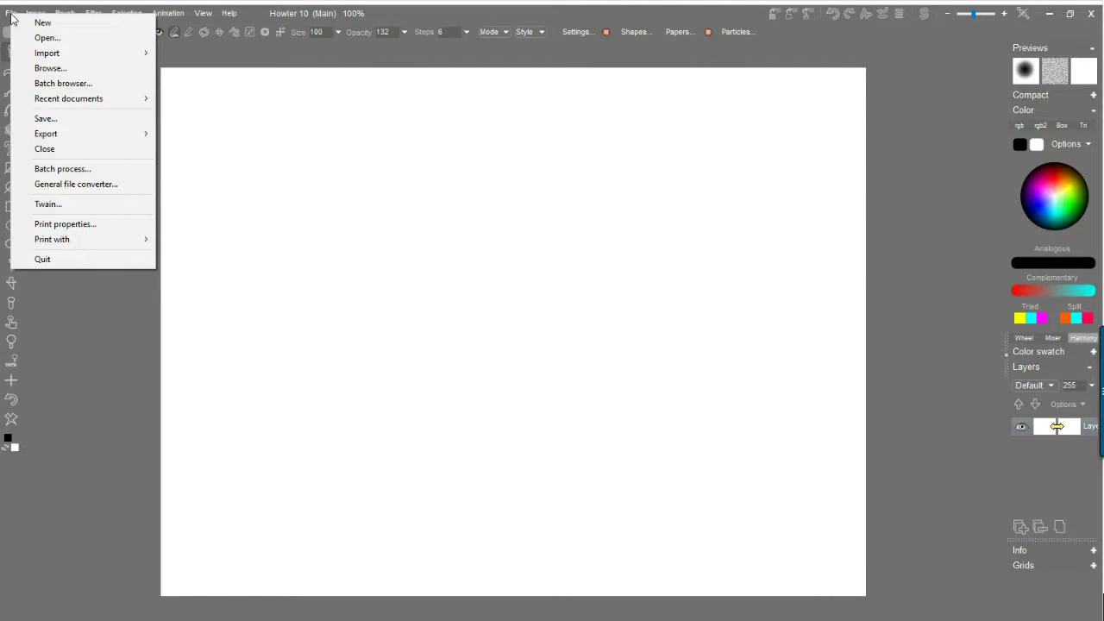
pyautogui.click(43, 23)
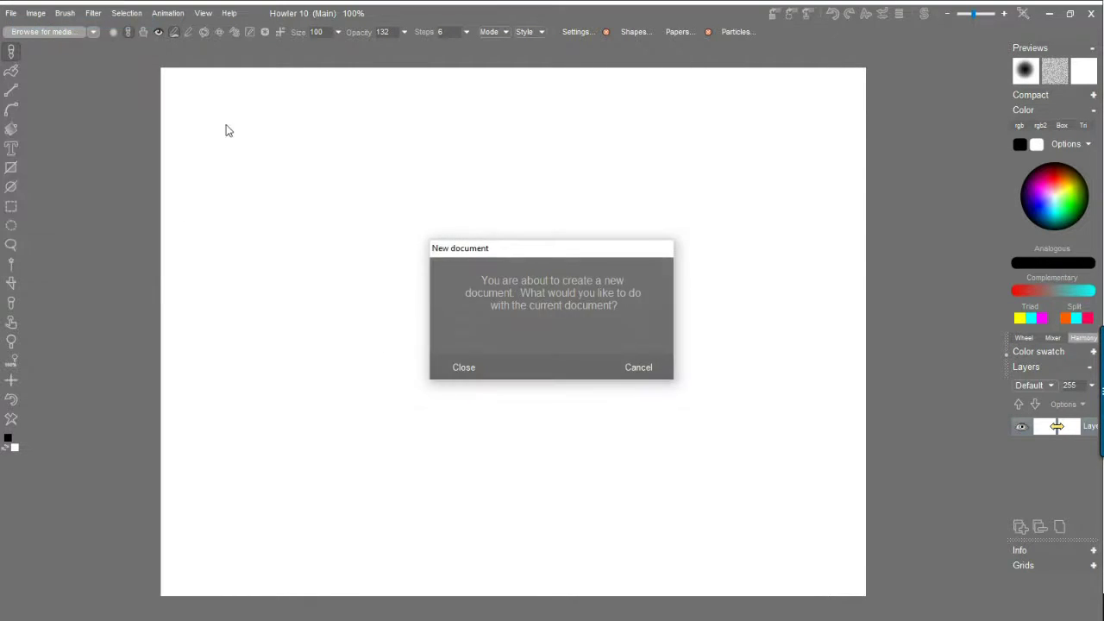
pyautogui.click(466, 369)
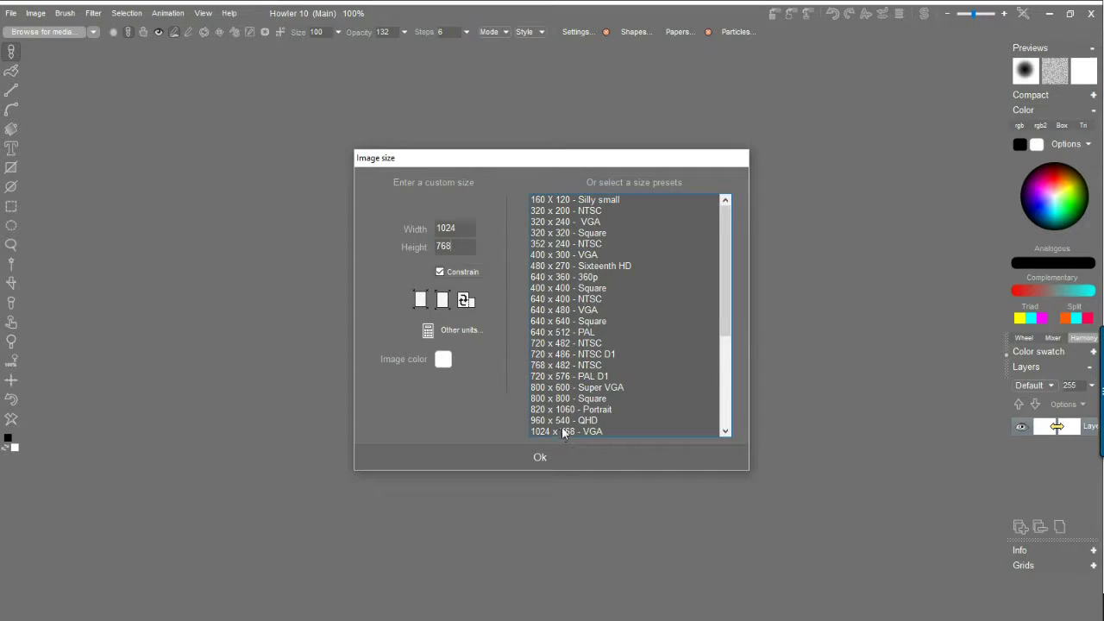
pyautogui.moveTo(731, 318); pyautogui.dragTo(728, 371)
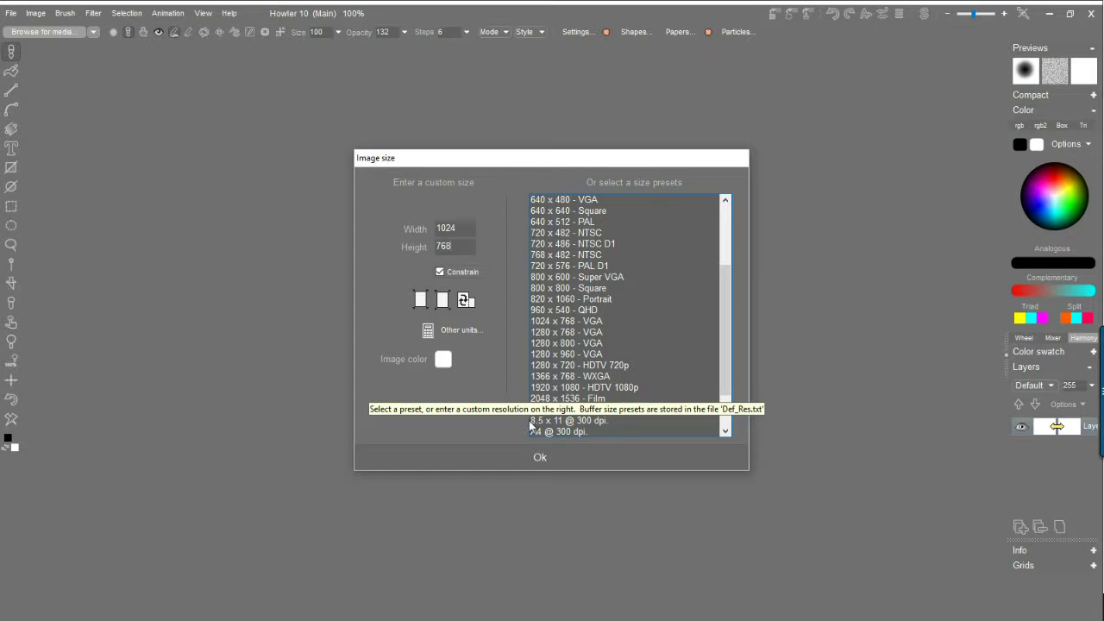
pyautogui.click(542, 344)
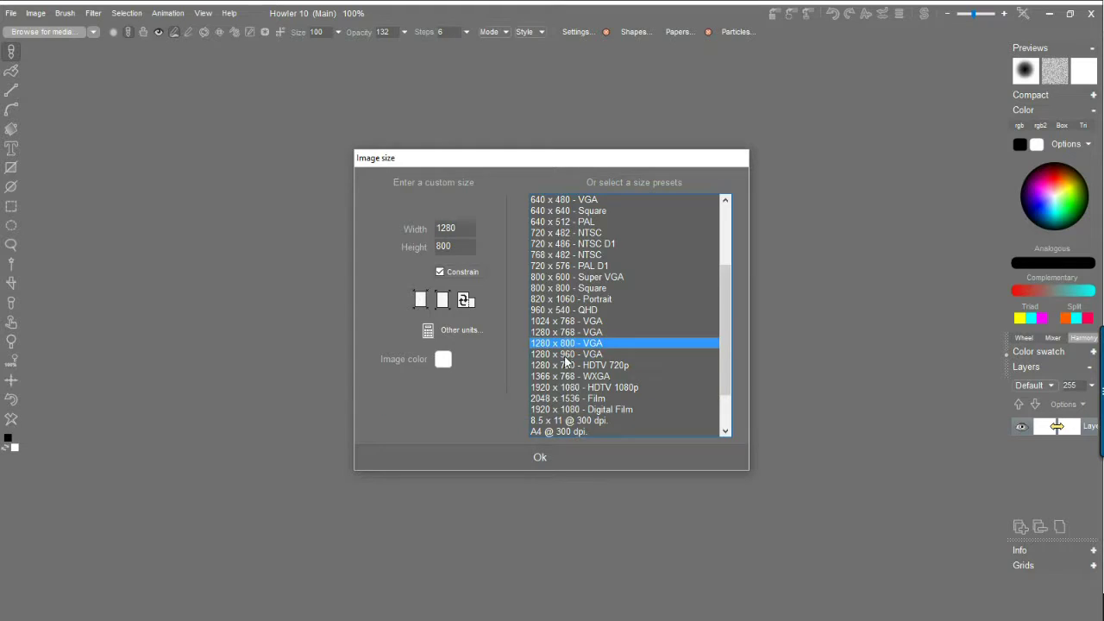
pyautogui.click(568, 354)
pyautogui.click(557, 387)
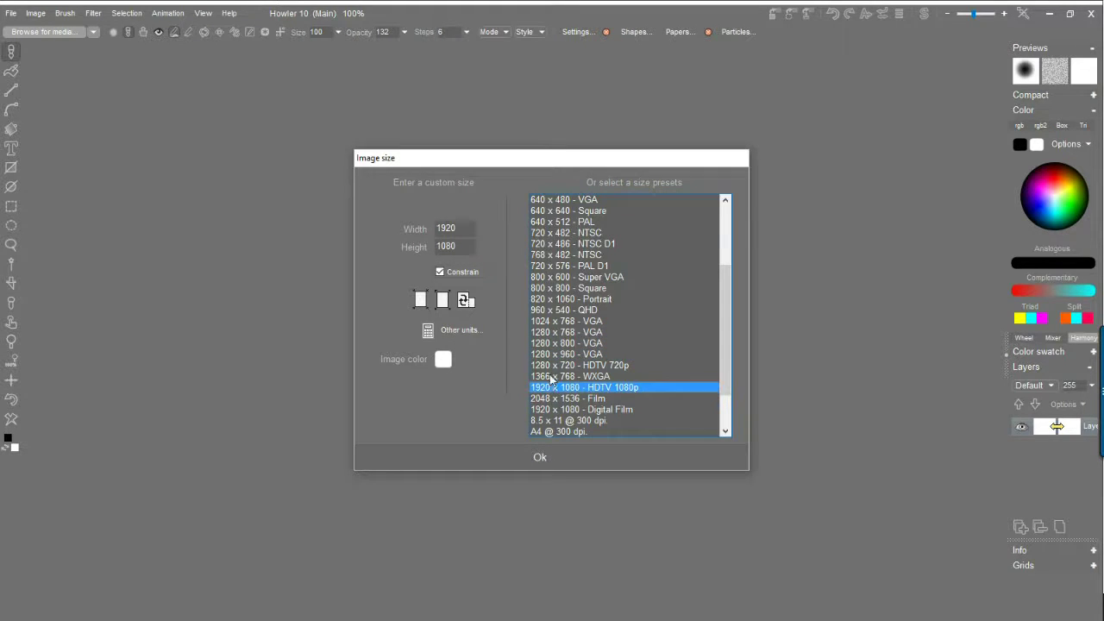
pyautogui.click(552, 376)
pyautogui.click(552, 355)
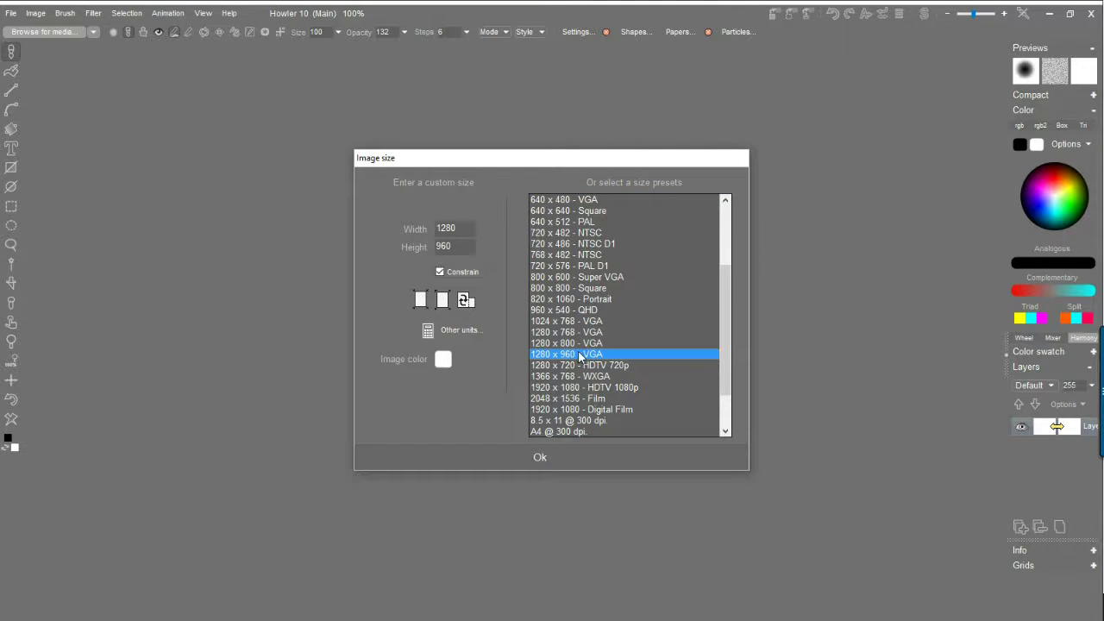
pyautogui.click(540, 457)
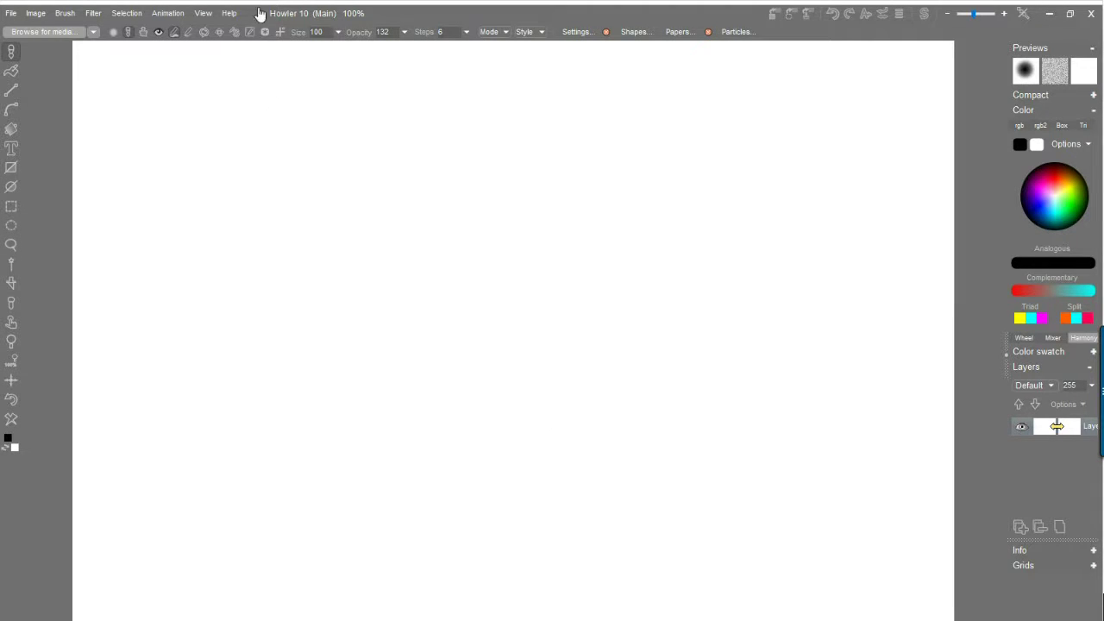
# Set the default startup image size to 1280 by 900 in the program settings and apply it
pyautogui.click(203, 13)
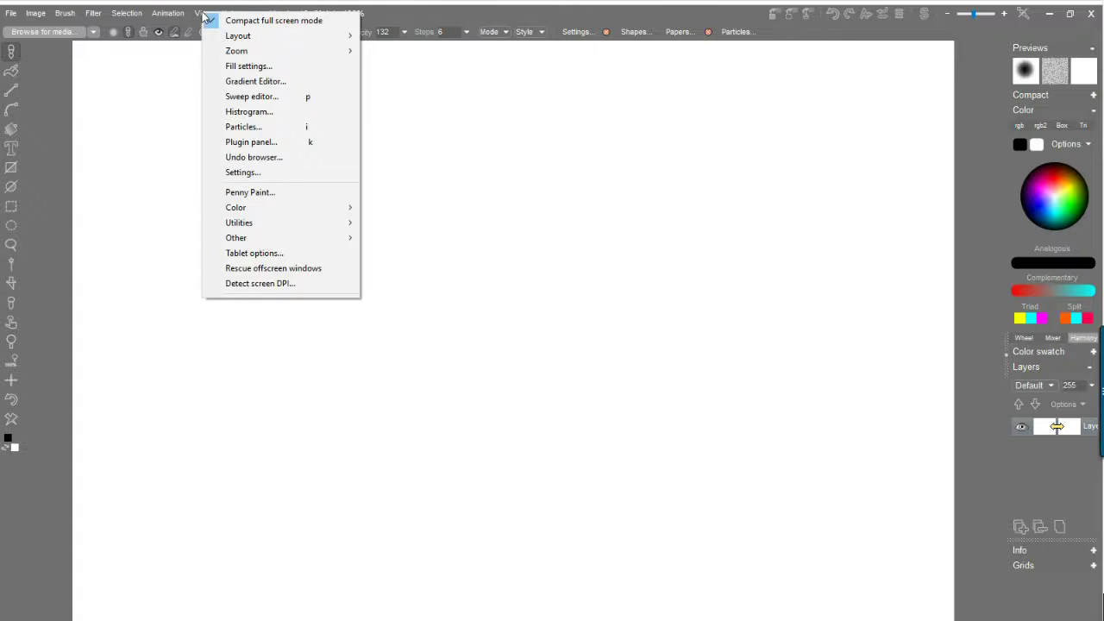
pyautogui.click(284, 173)
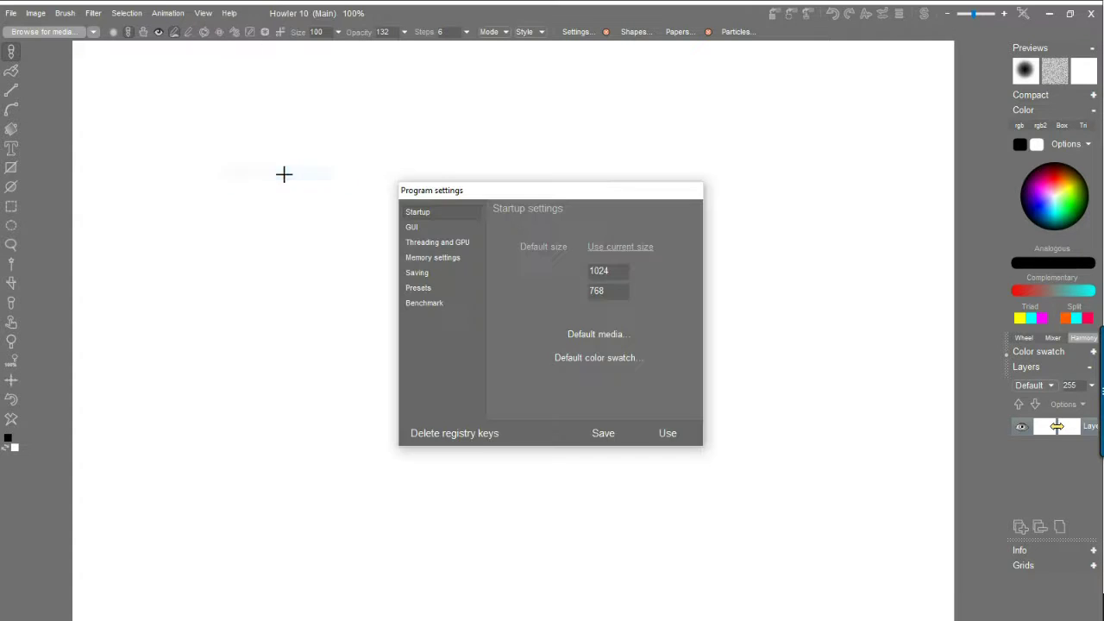
pyautogui.doubleClick(618, 271)
pyautogui.write('128')
pyautogui.doubleClick(614, 291)
pyautogui.write('900')
pyautogui.click(572, 335)
pyautogui.click(668, 435)
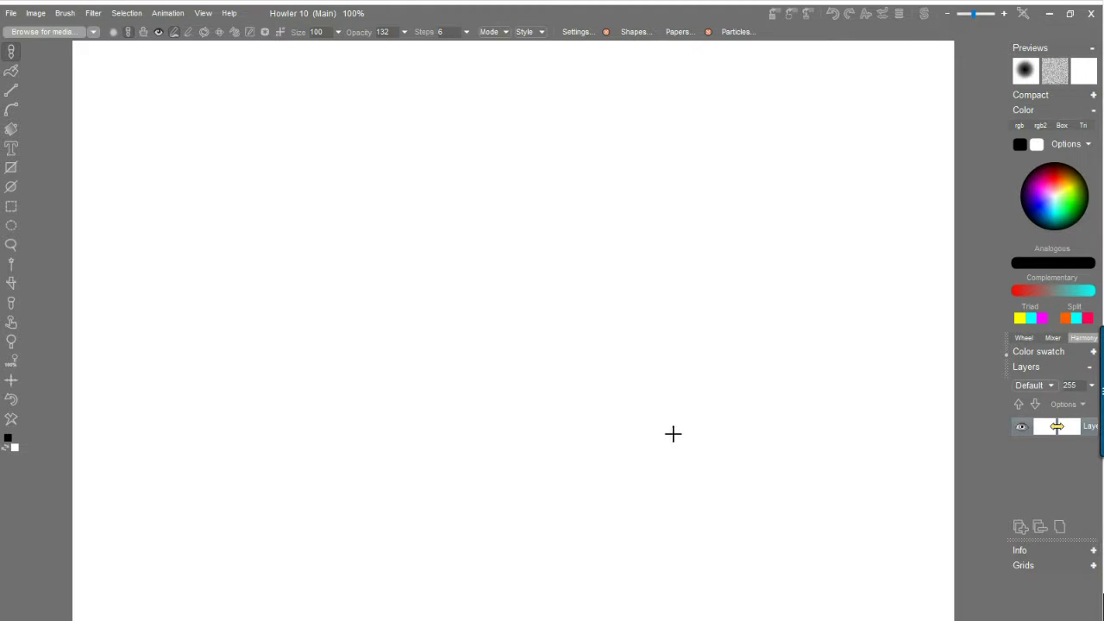
pyautogui.click(11, 13)
pyautogui.moveTo(35, 17)
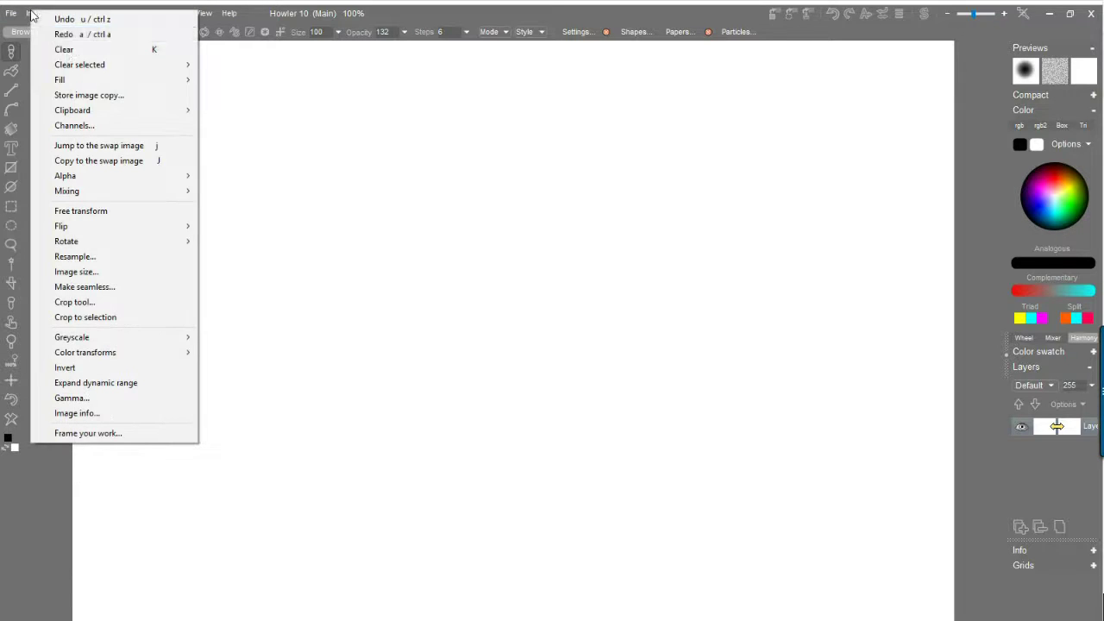
pyautogui.click(108, 271)
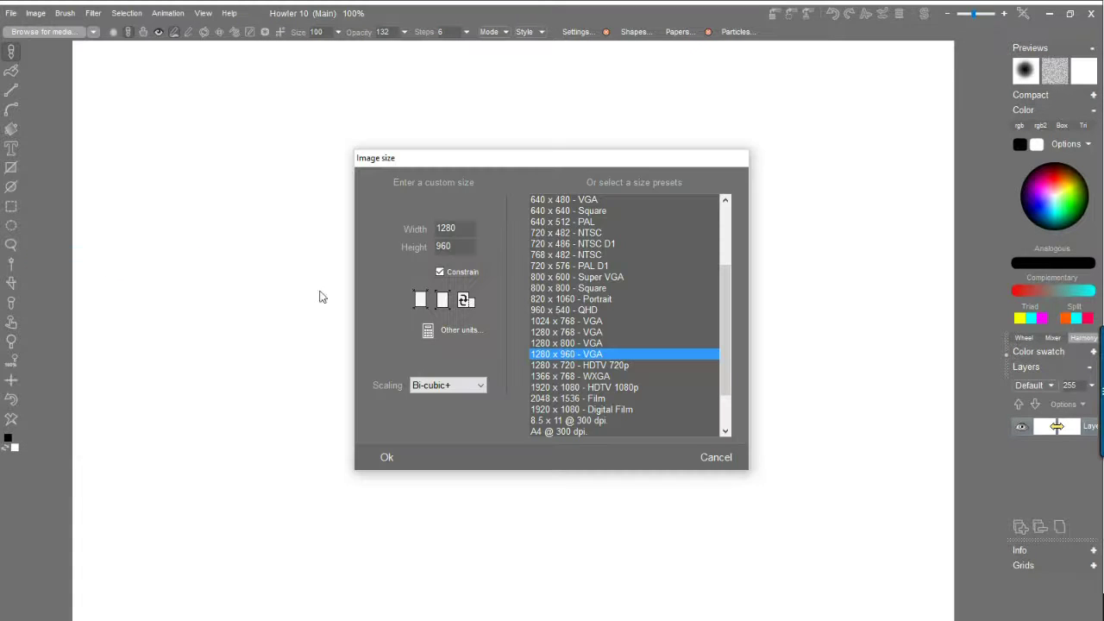
pyautogui.moveTo(454, 247); pyautogui.dragTo(438, 247)
pyautogui.click(577, 358)
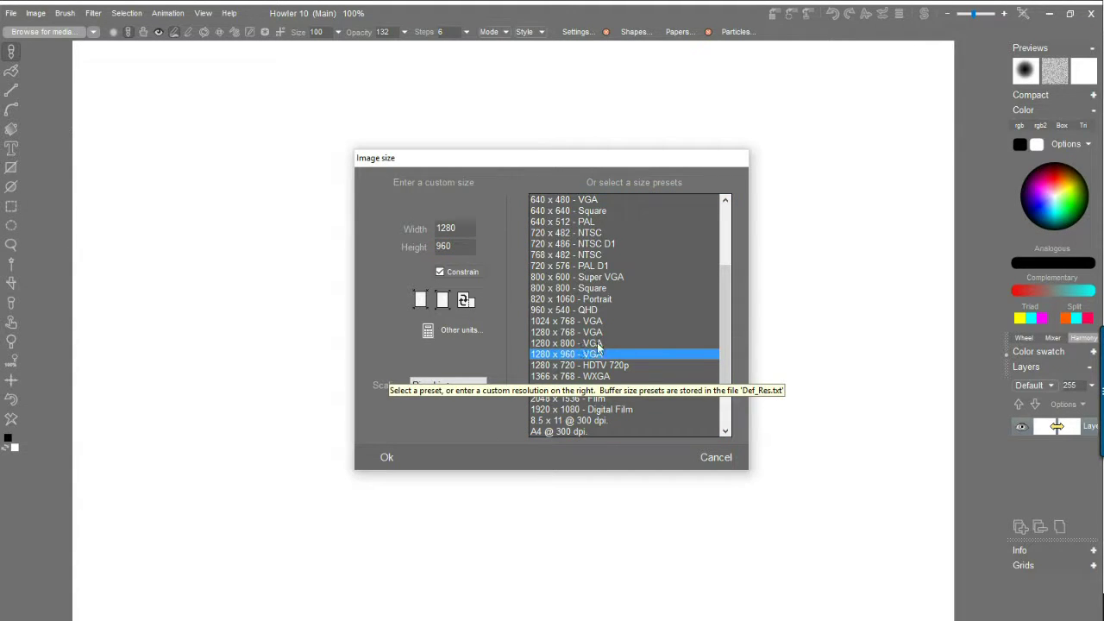
pyautogui.click(717, 457)
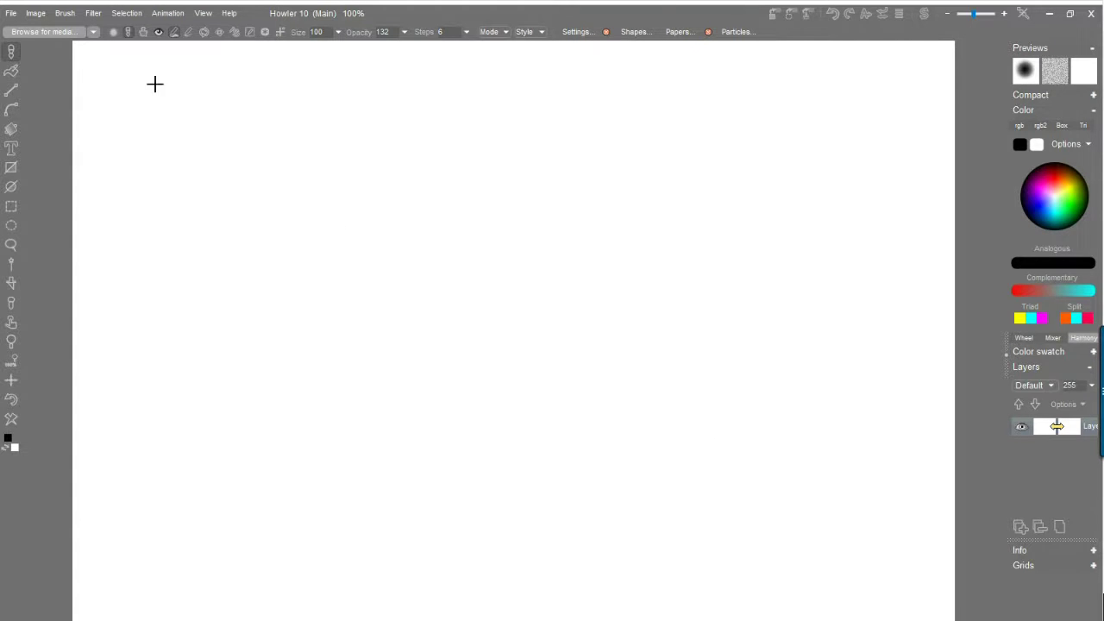
# Close the current document and create a new one at a custom size of 1280 by 900 with Constrain turned off
pyautogui.click(9, 15)
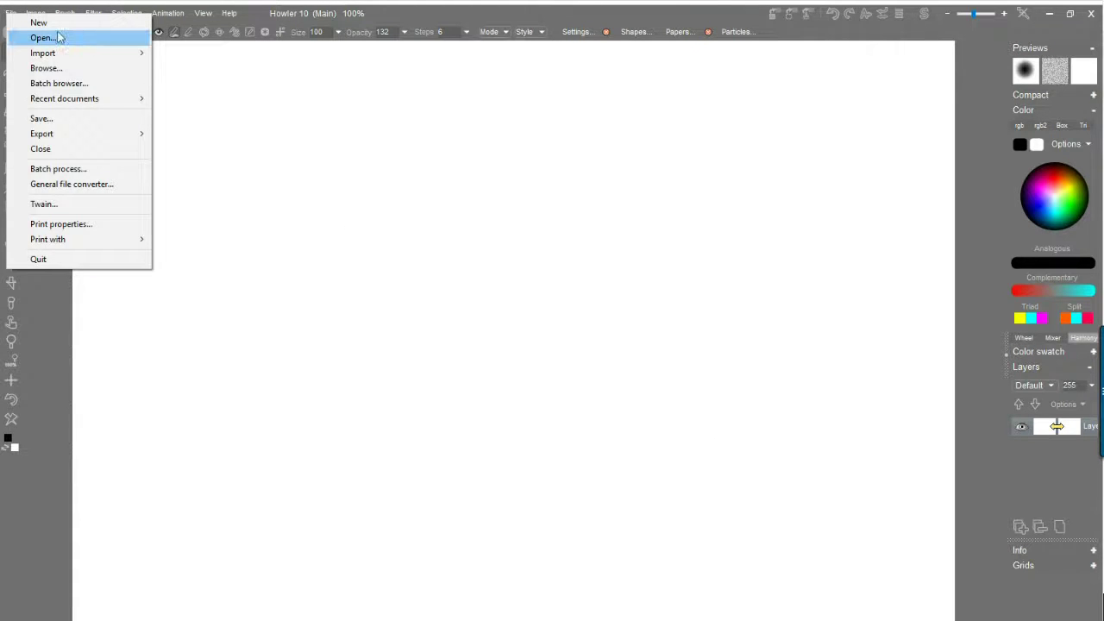
pyautogui.click(34, 21)
pyautogui.click(464, 366)
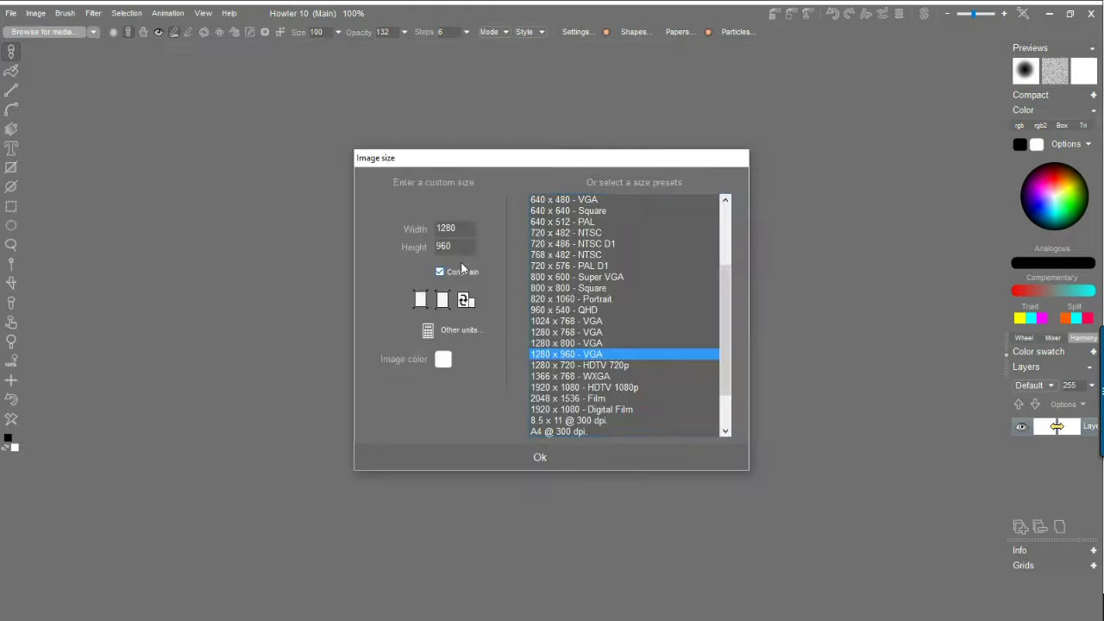
pyautogui.doubleClick(461, 245)
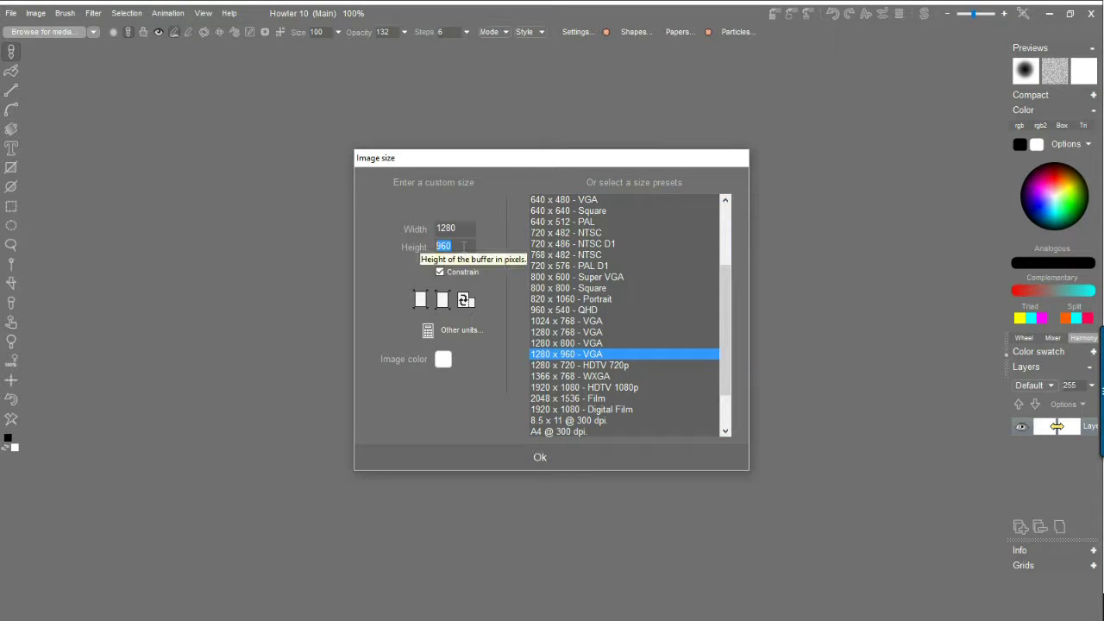
pyautogui.write('900')
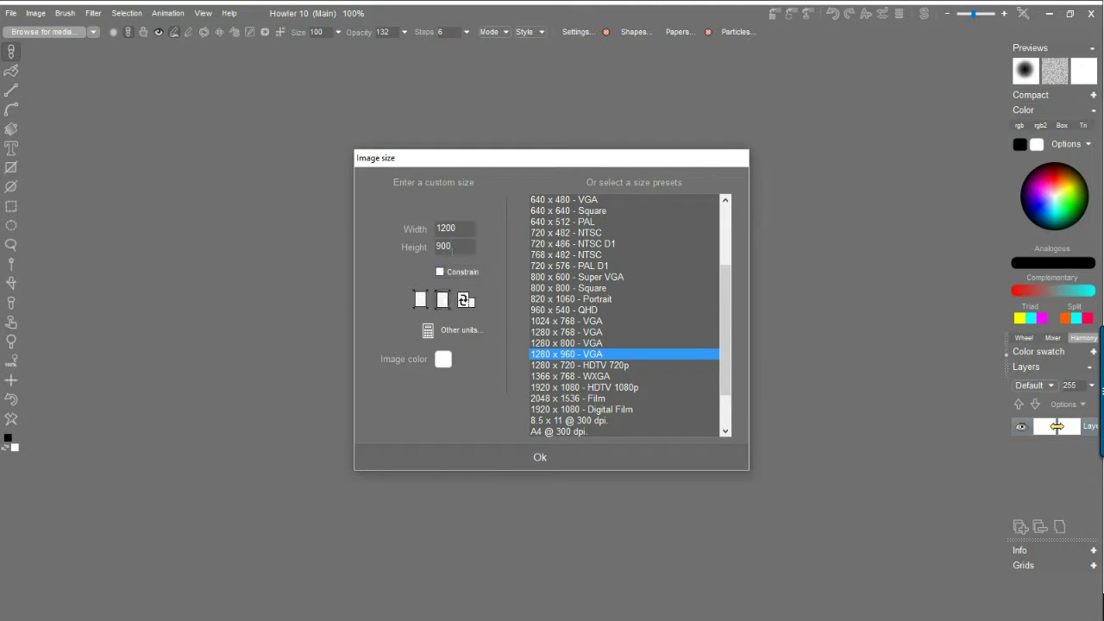
pyautogui.moveTo(458, 232); pyautogui.dragTo(415, 222)
pyautogui.write('12')
pyautogui.click(536, 457)
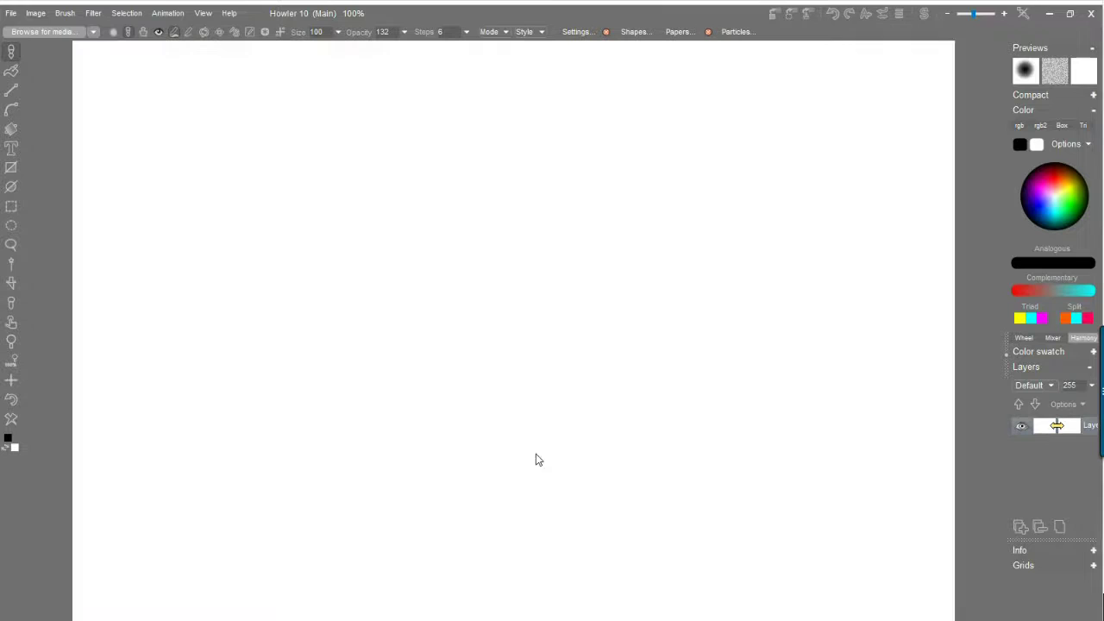
pyautogui.scroll(-2, 740, 103)
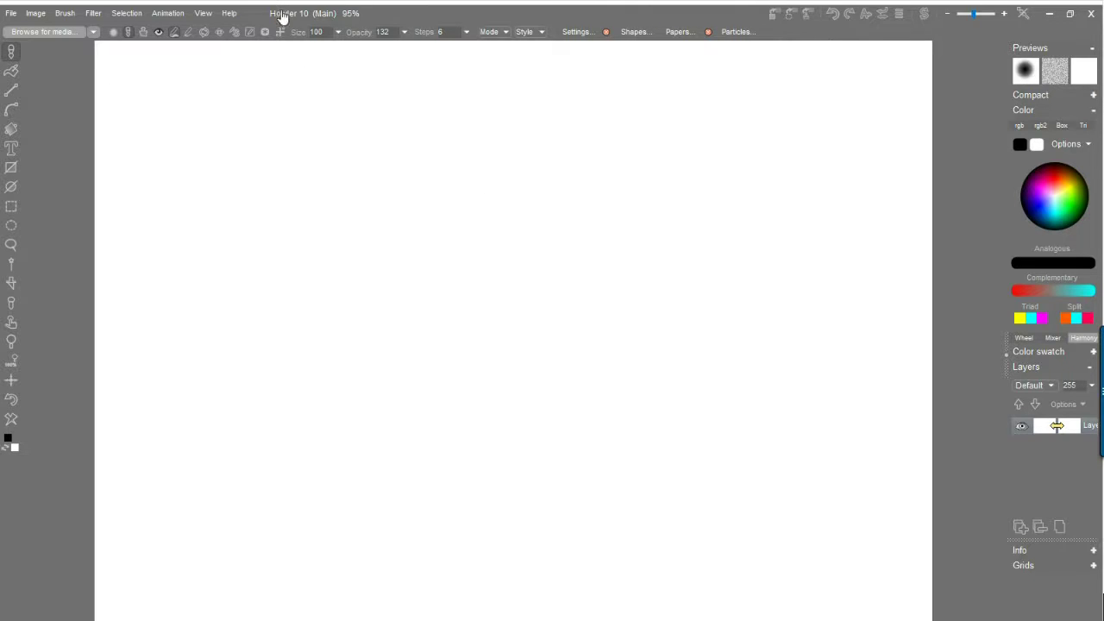
pyautogui.click(203, 16)
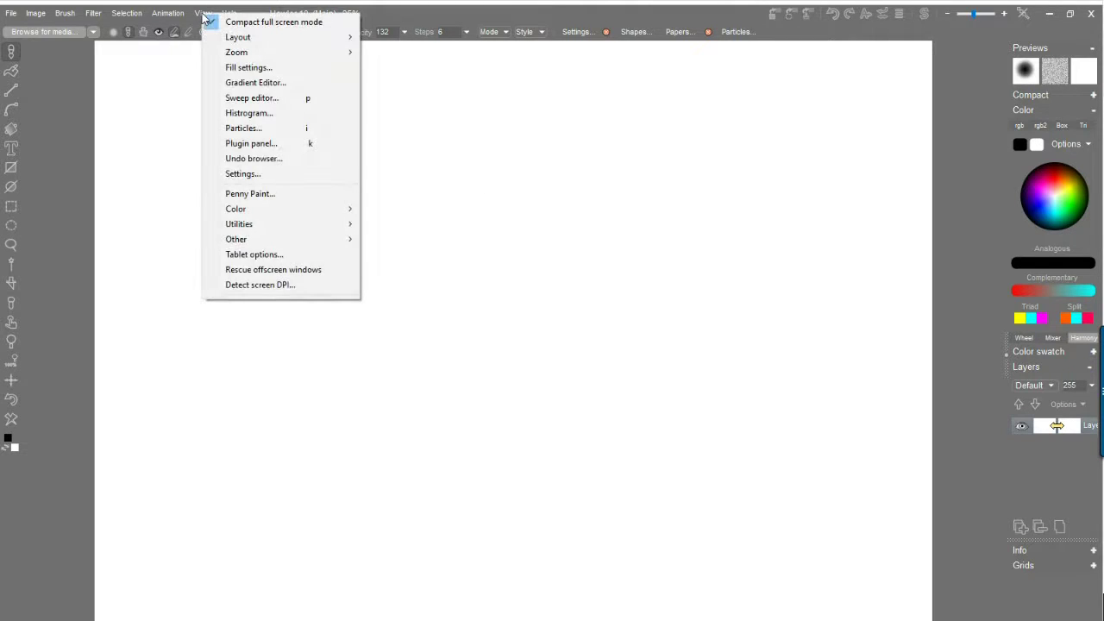
pyautogui.click(390, 14)
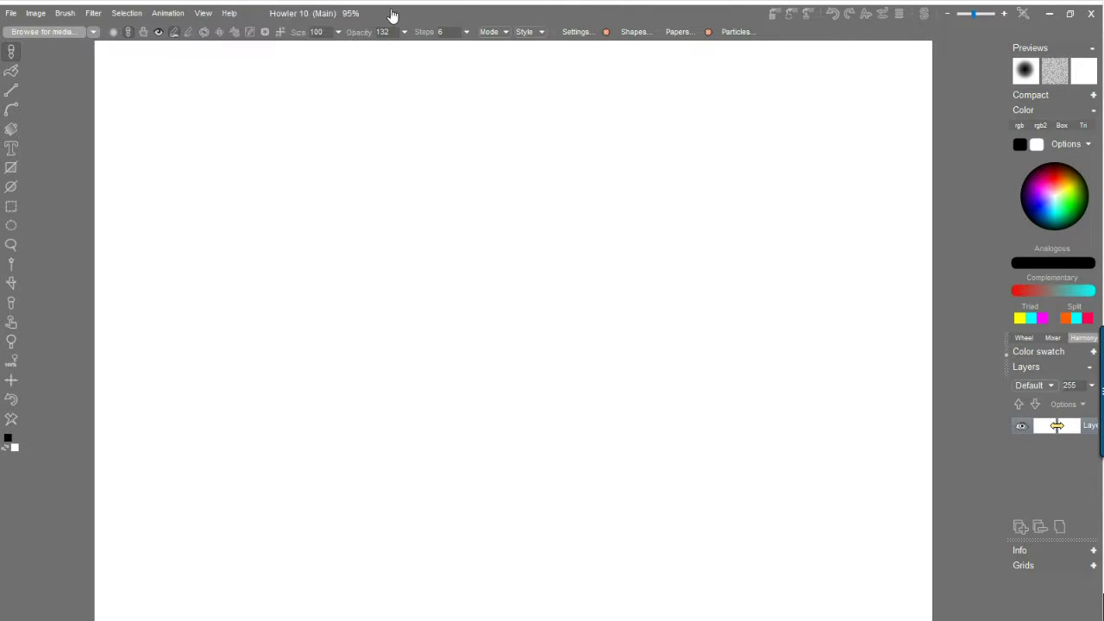
# Close the current document and create a new one at a custom size of 1280 by 800
pyautogui.click(9, 14)
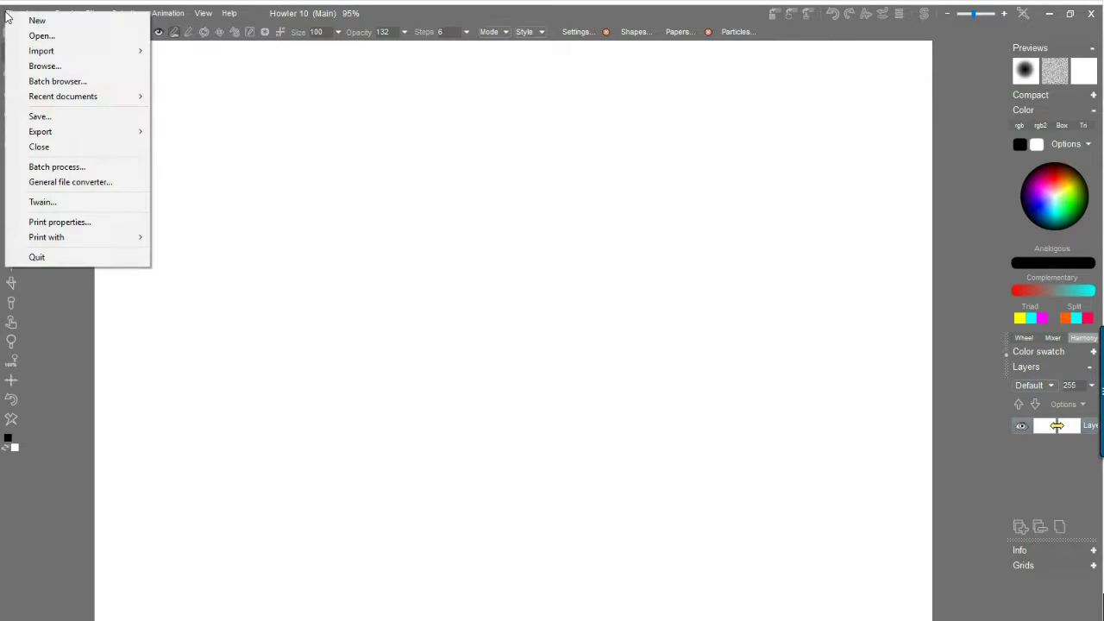
pyautogui.click(38, 19)
pyautogui.click(473, 367)
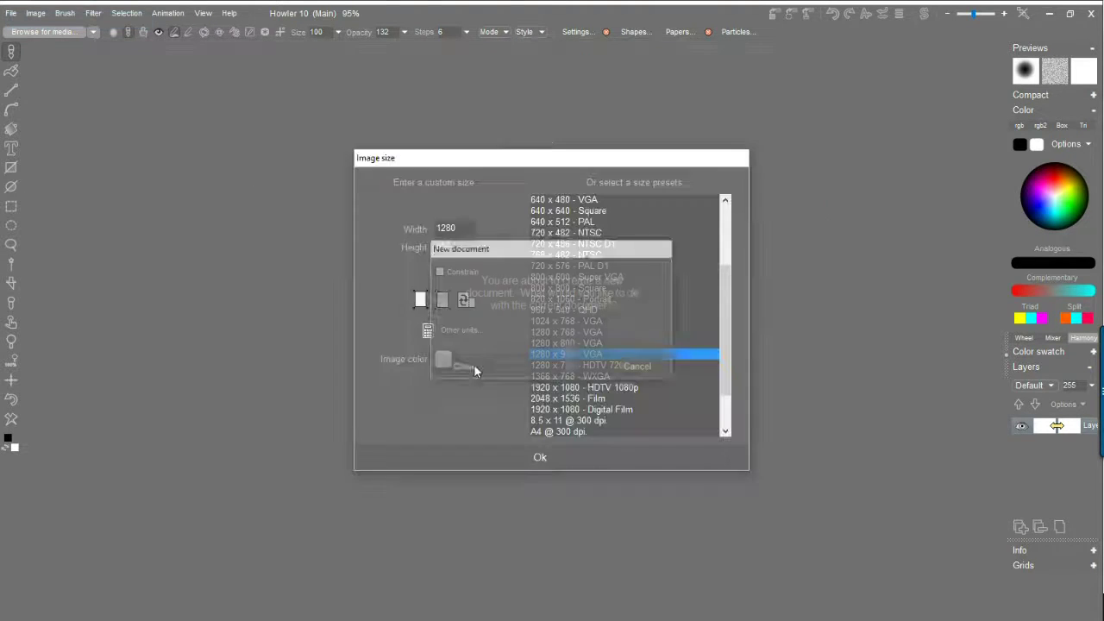
pyautogui.doubleClick(460, 250)
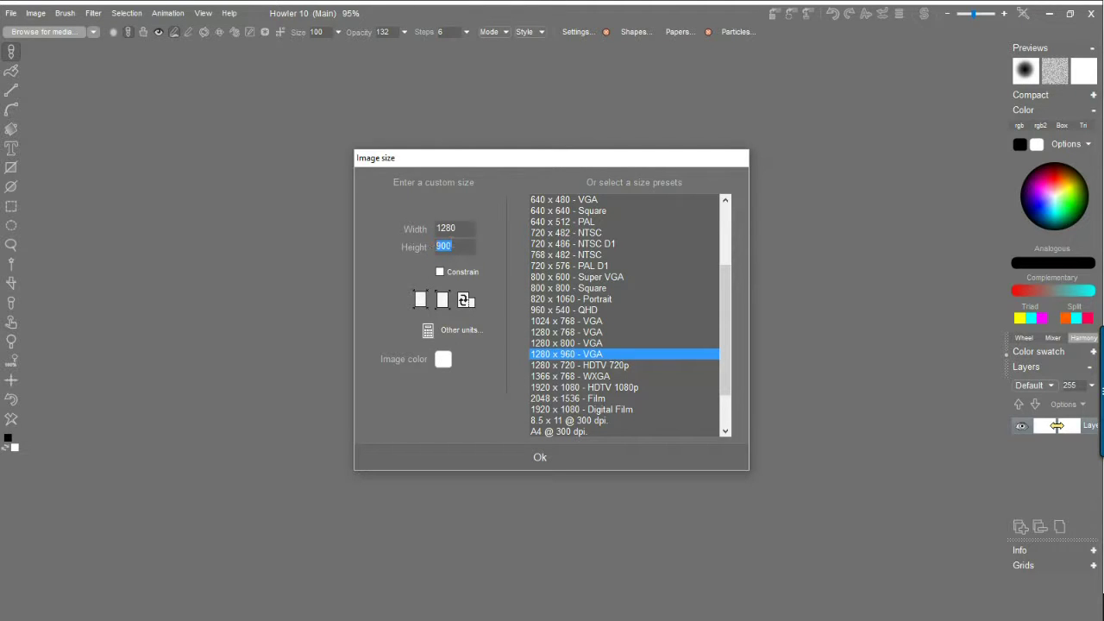
pyautogui.write('80')
pyautogui.click(553, 458)
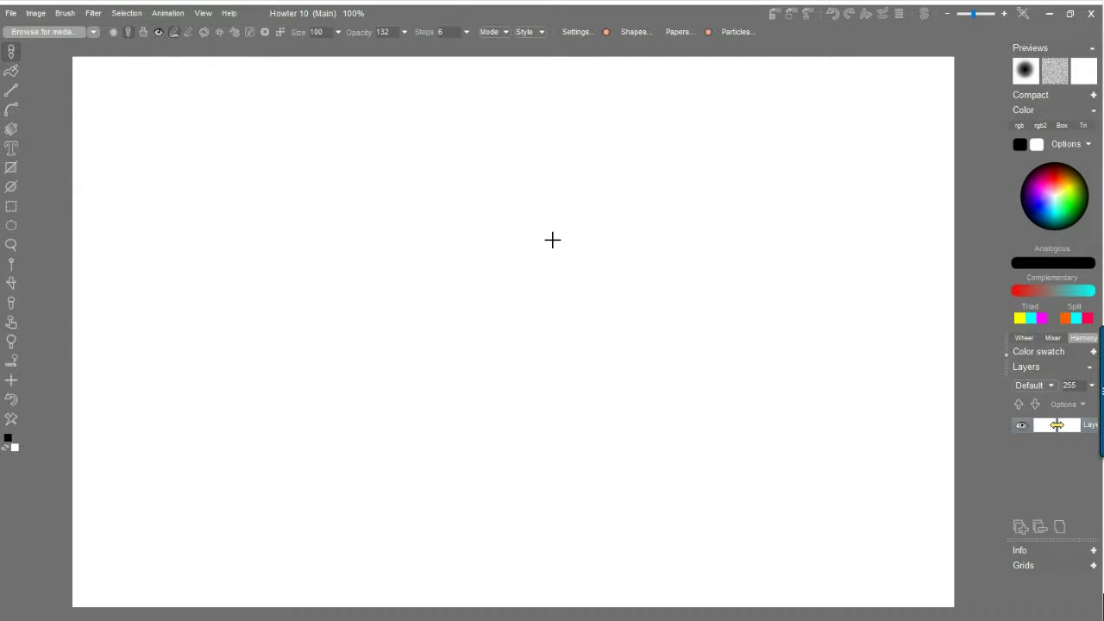
# Set the default startup image size to 1280 by 800 in the program settings and apply it
pyautogui.click(207, 13)
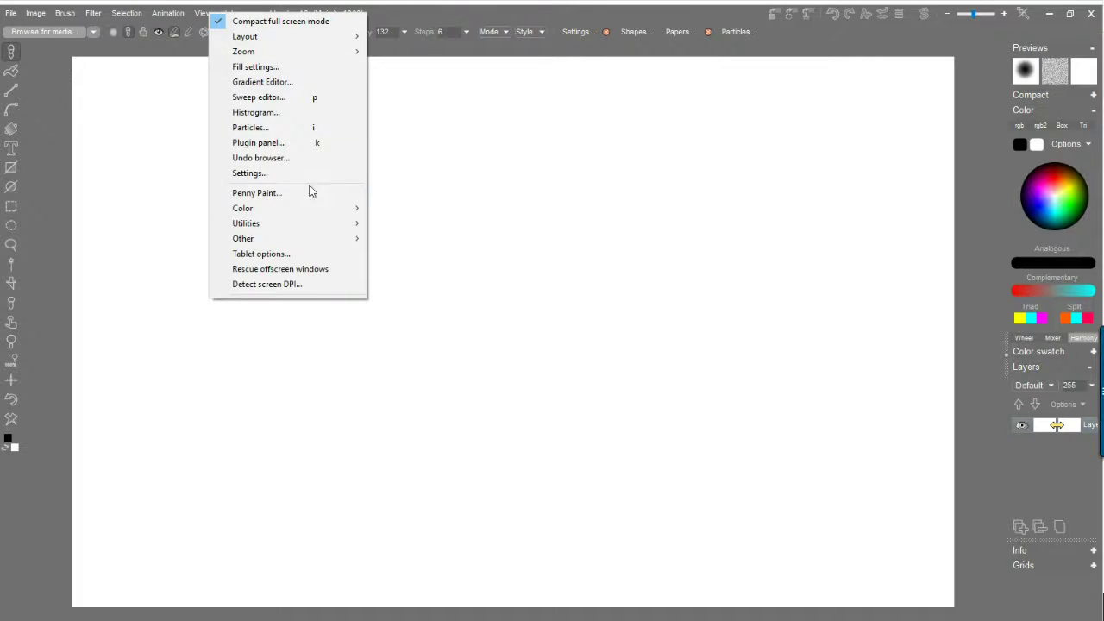
pyautogui.click(281, 175)
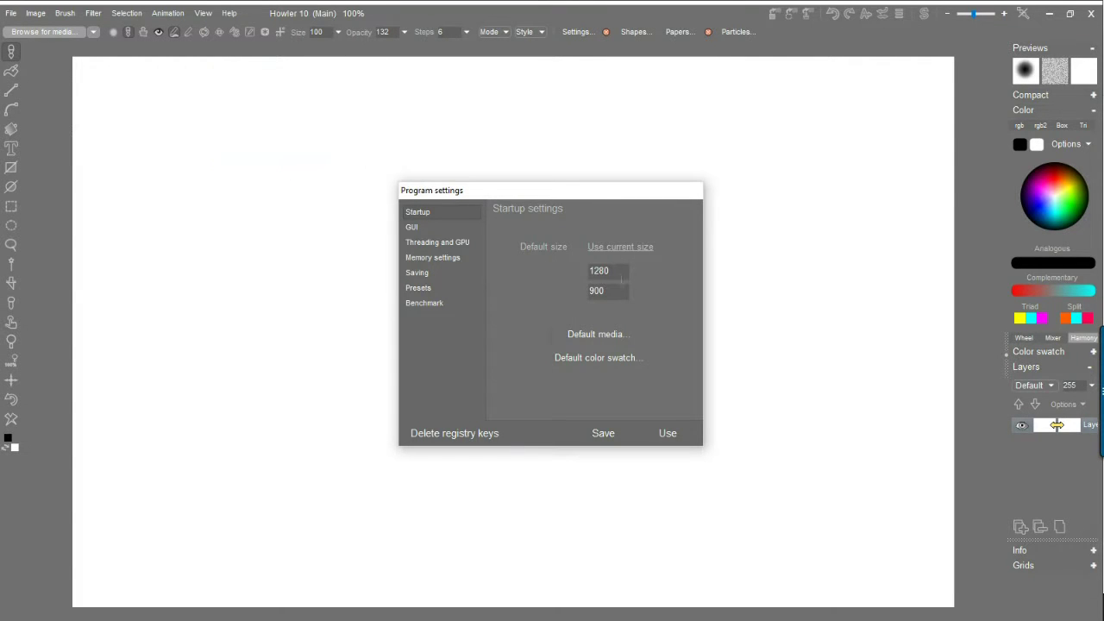
pyautogui.moveTo(611, 293); pyautogui.dragTo(556, 295)
pyautogui.write('800')
pyautogui.click(670, 433)
# Paint two black zigzag strokes on the canvas and load the Drybrush01 brush from the Favorites media
pyautogui.moveTo(252, 208)
pyautogui.mouseDown()
pyautogui.moveTo(444, 458)
pyautogui.moveTo(452, 450)
pyautogui.mouseUp()
pyautogui.moveTo(414, 212)
pyautogui.mouseDown()
pyautogui.moveTo(463, 213)
pyautogui.moveTo(527, 402)
pyautogui.mouseUp()
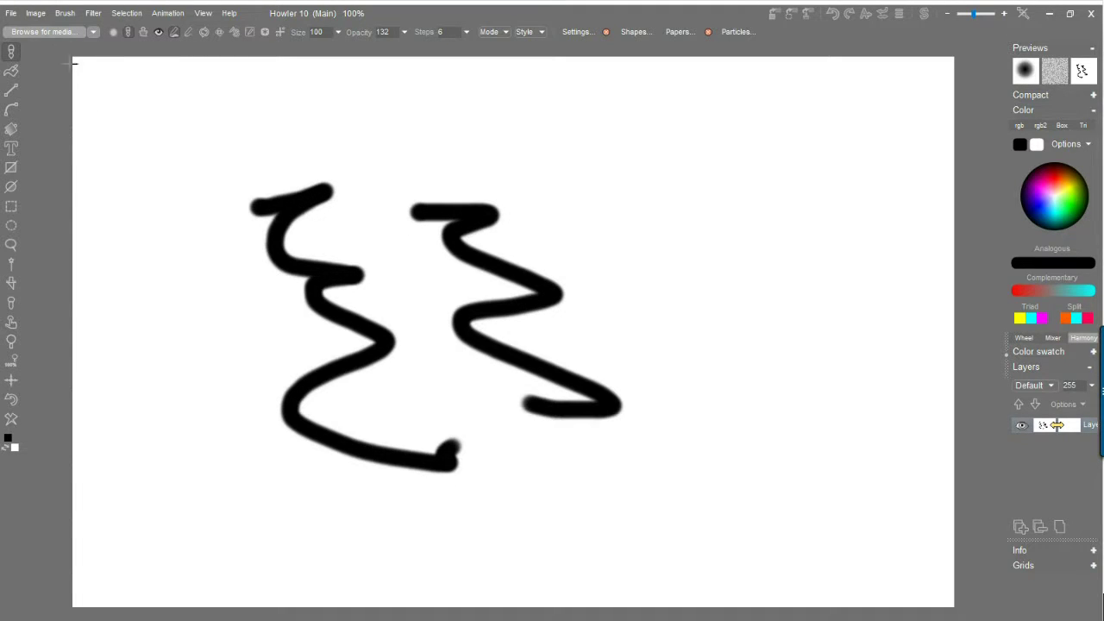
pyautogui.click(52, 32)
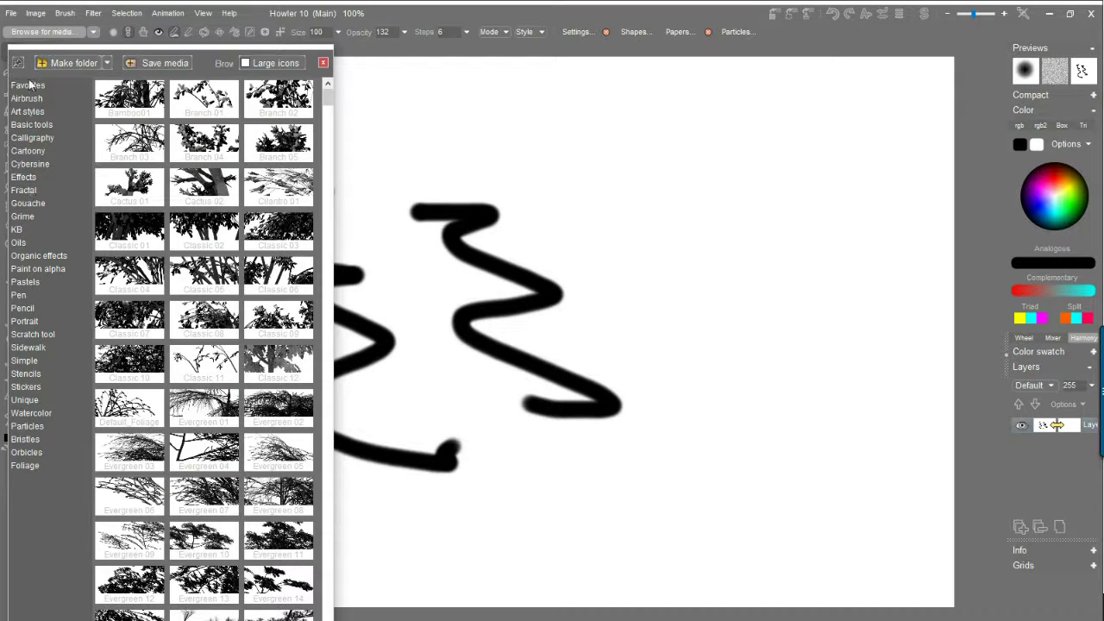
pyautogui.click(29, 86)
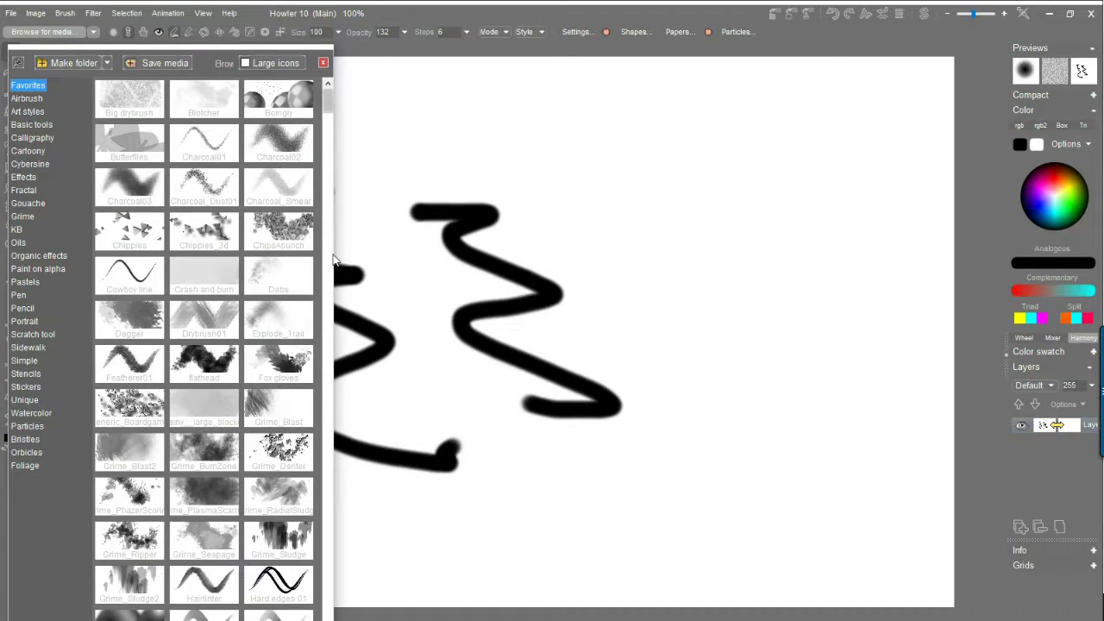
pyautogui.click(194, 321)
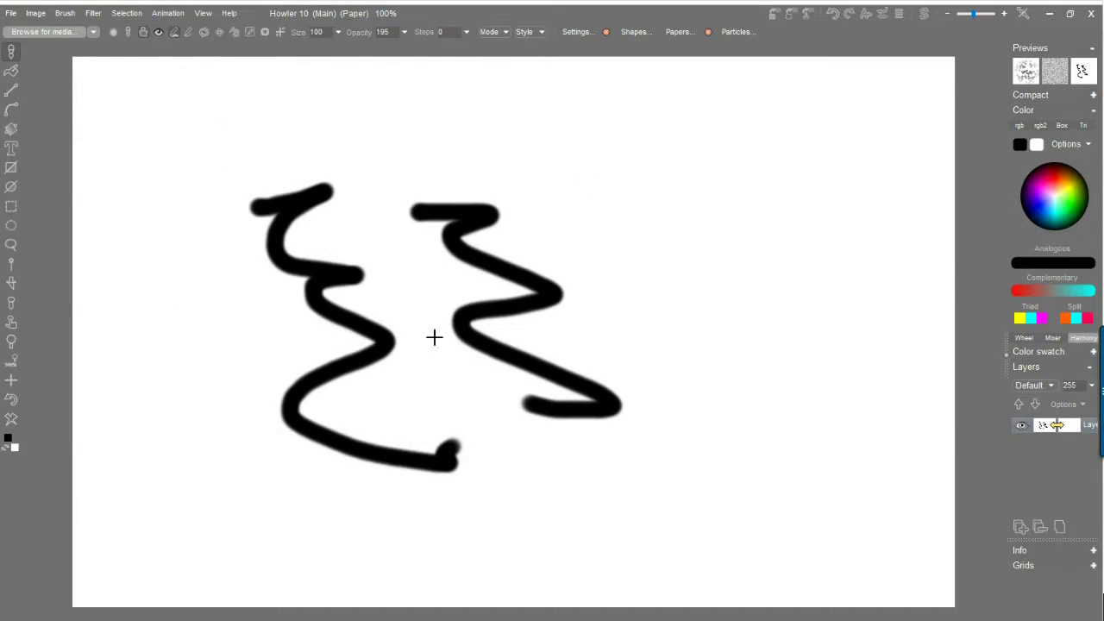
# Load the Spinky particle preset, close the particle settings and paint winding particle strokes across the canvas
pyautogui.click(735, 32)
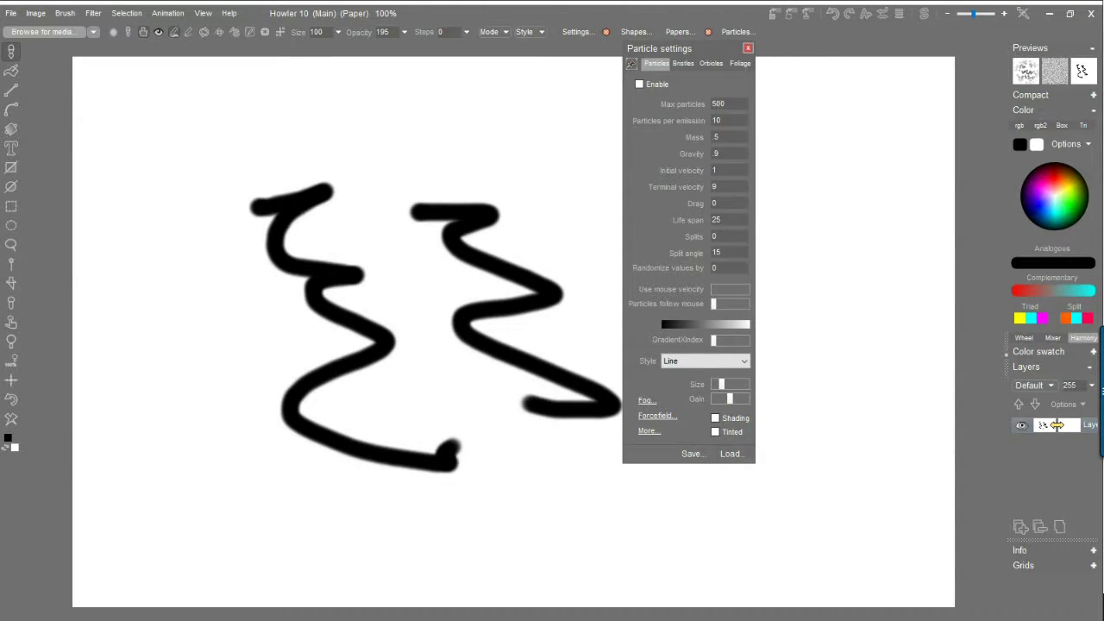
pyautogui.click(734, 455)
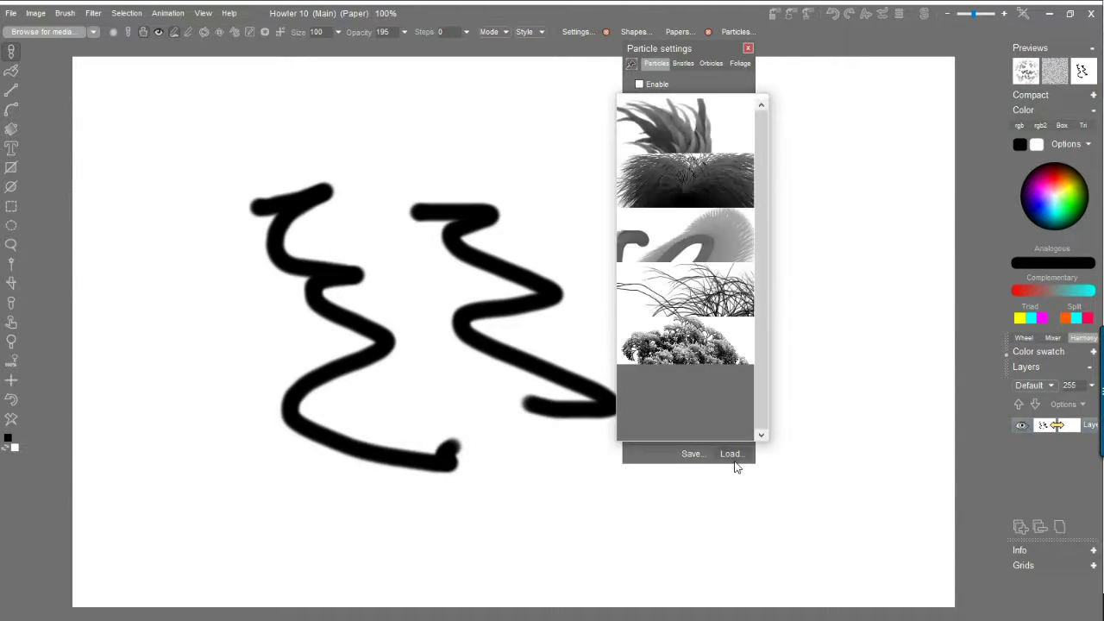
pyautogui.moveTo(758, 253); pyautogui.dragTo(779, 364)
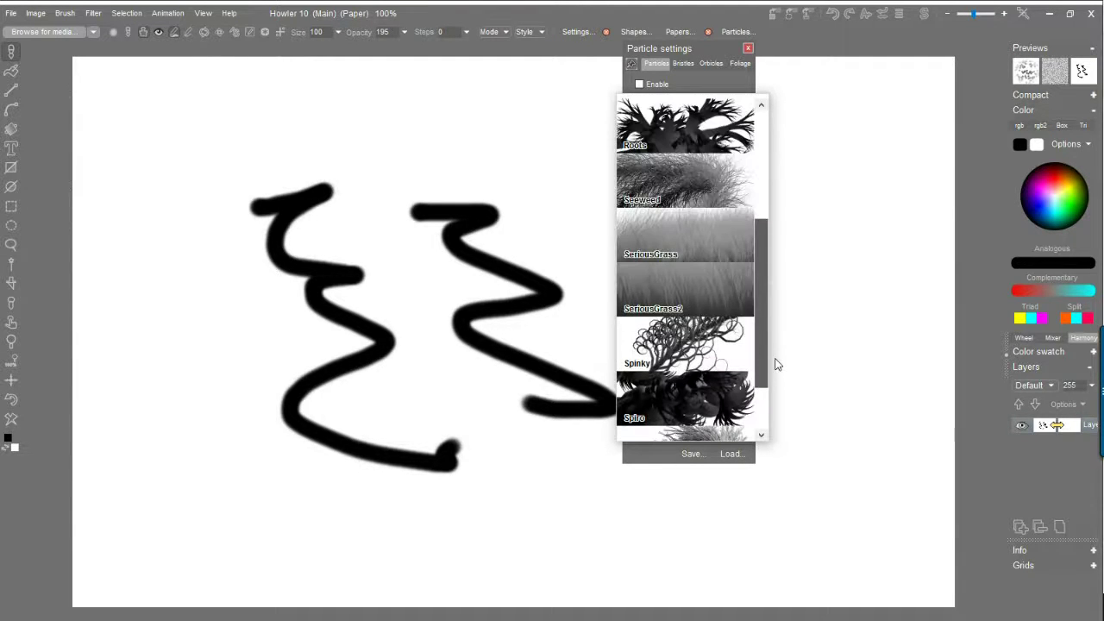
pyautogui.click(747, 354)
pyautogui.moveTo(397, 370)
pyautogui.mouseDown()
pyautogui.moveTo(288, 182)
pyautogui.moveTo(487, 534)
pyautogui.moveTo(944, 475)
pyautogui.moveTo(388, 121)
pyautogui.moveTo(205, 228)
pyautogui.mouseUp()
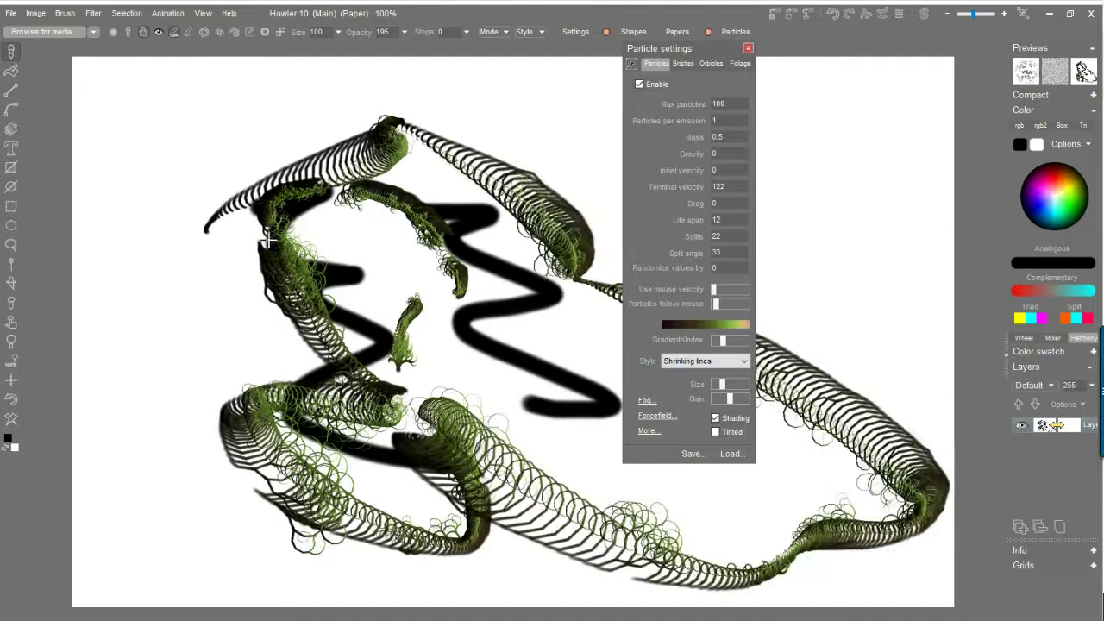
pyautogui.click(748, 49)
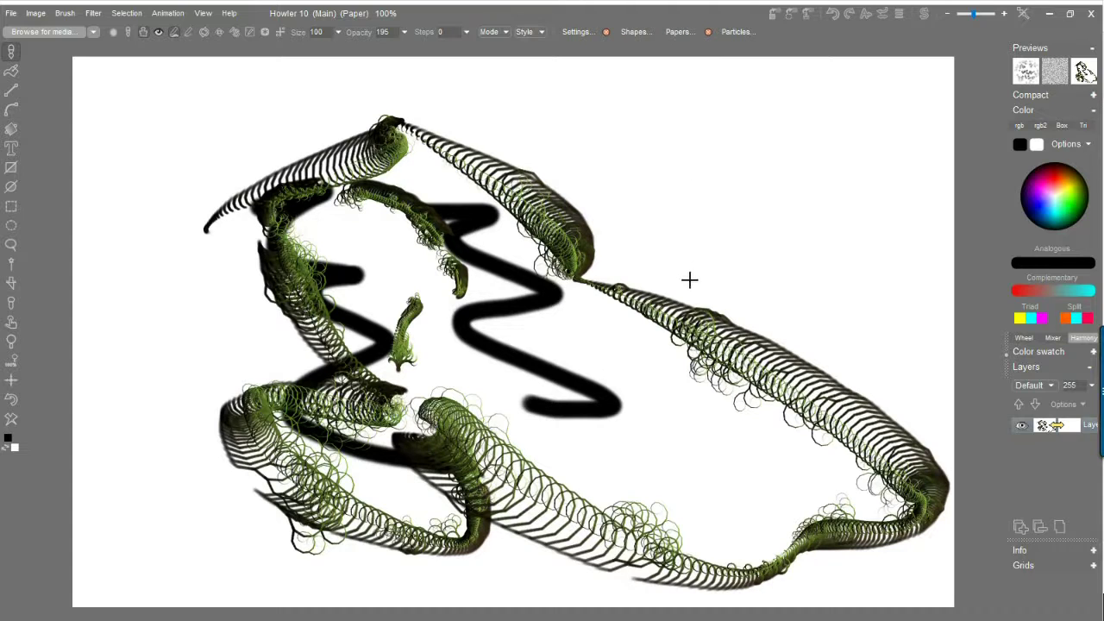
pyautogui.moveTo(647, 173)
pyautogui.mouseDown()
pyautogui.moveTo(702, 158)
pyautogui.moveTo(779, 463)
pyautogui.moveTo(579, 300)
pyautogui.mouseUp()
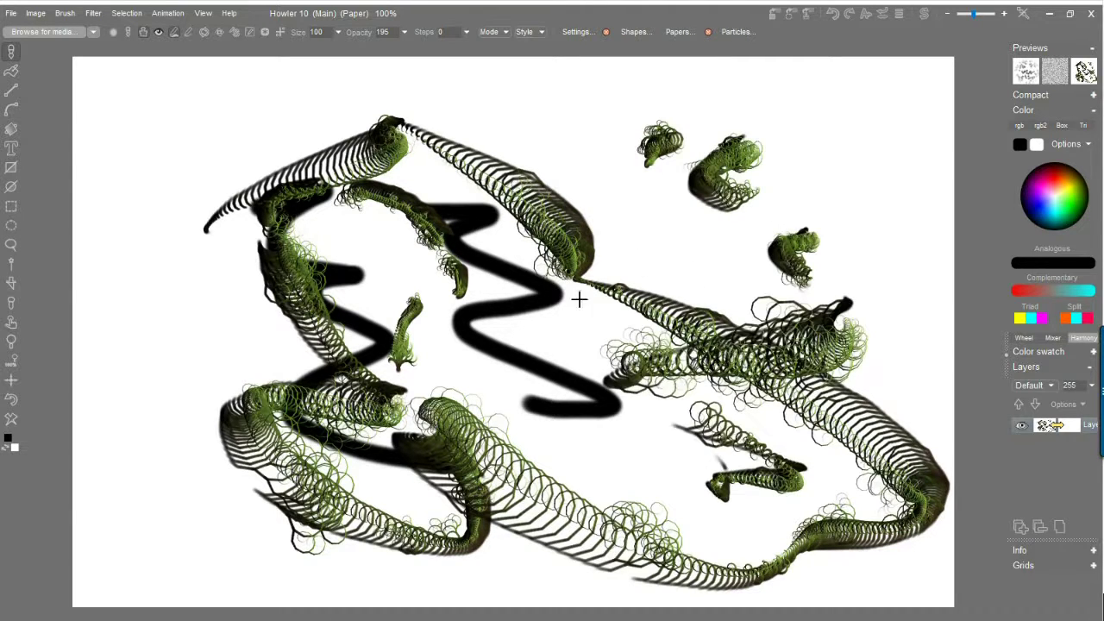
# Switch the brush to the Totally oils preset from the Oils group and paint smearing strokes over the artwork
pyautogui.click(28, 32)
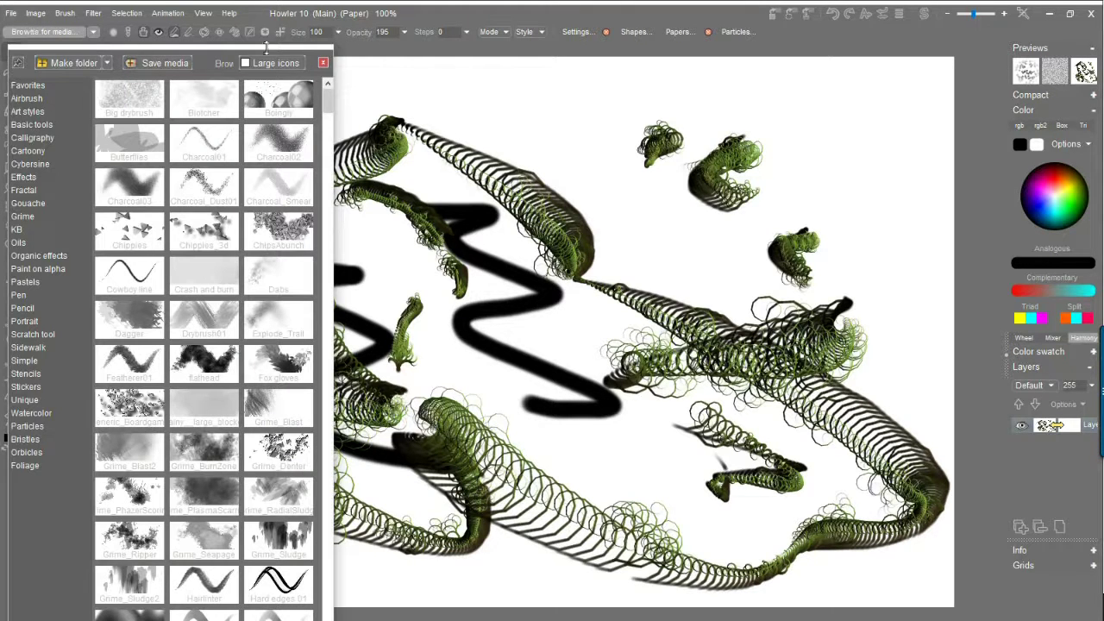
pyautogui.click(323, 62)
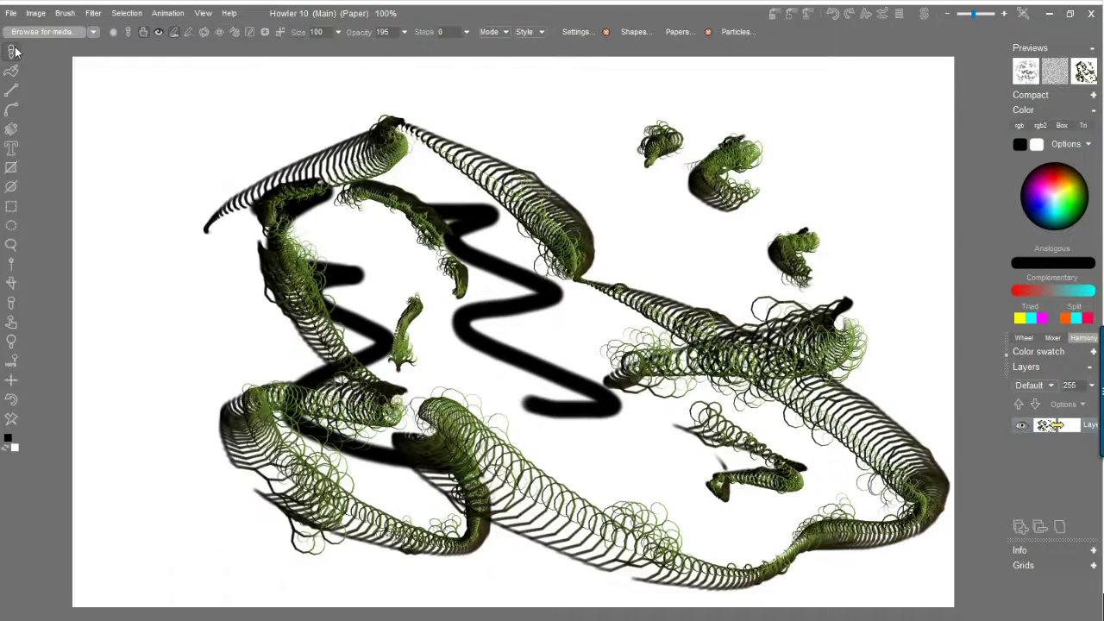
pyautogui.rightClick(12, 53)
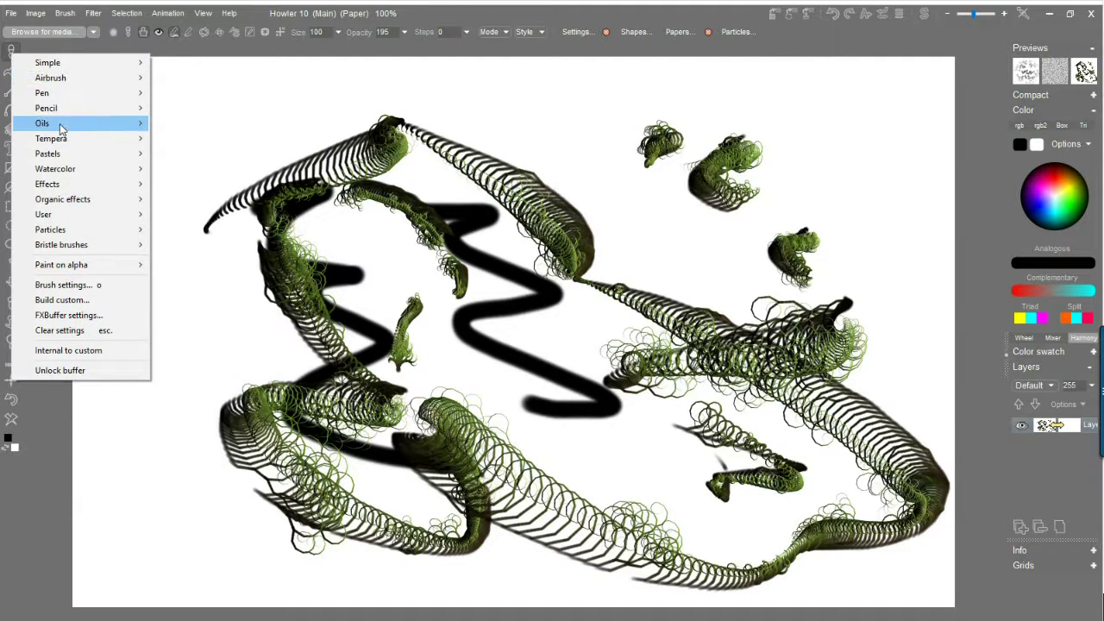
pyautogui.moveTo(74, 128)
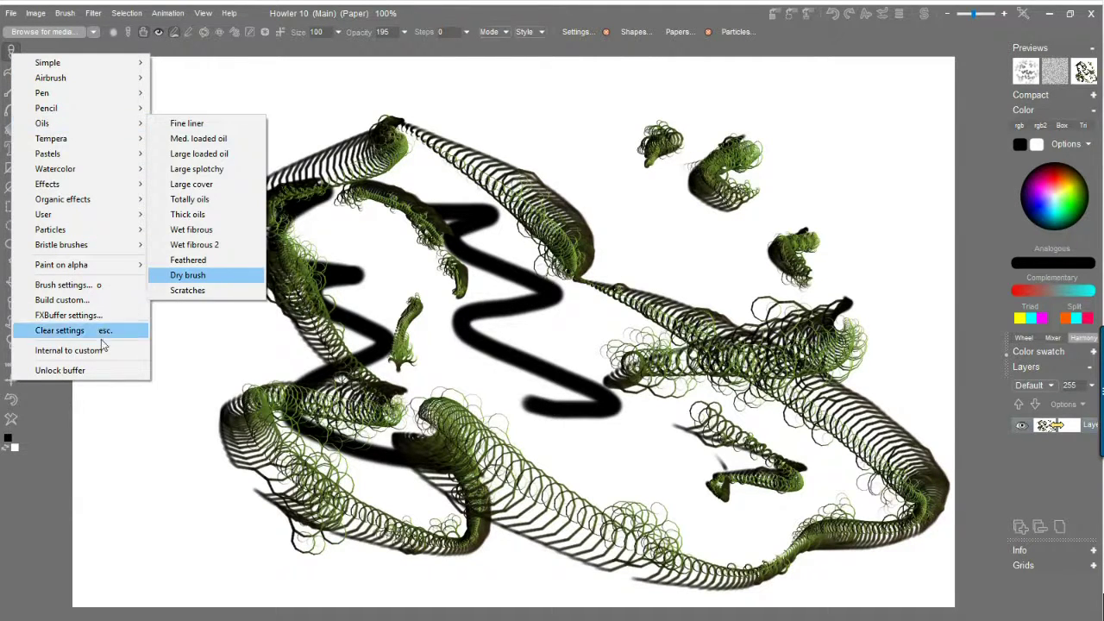
pyautogui.moveTo(69, 254)
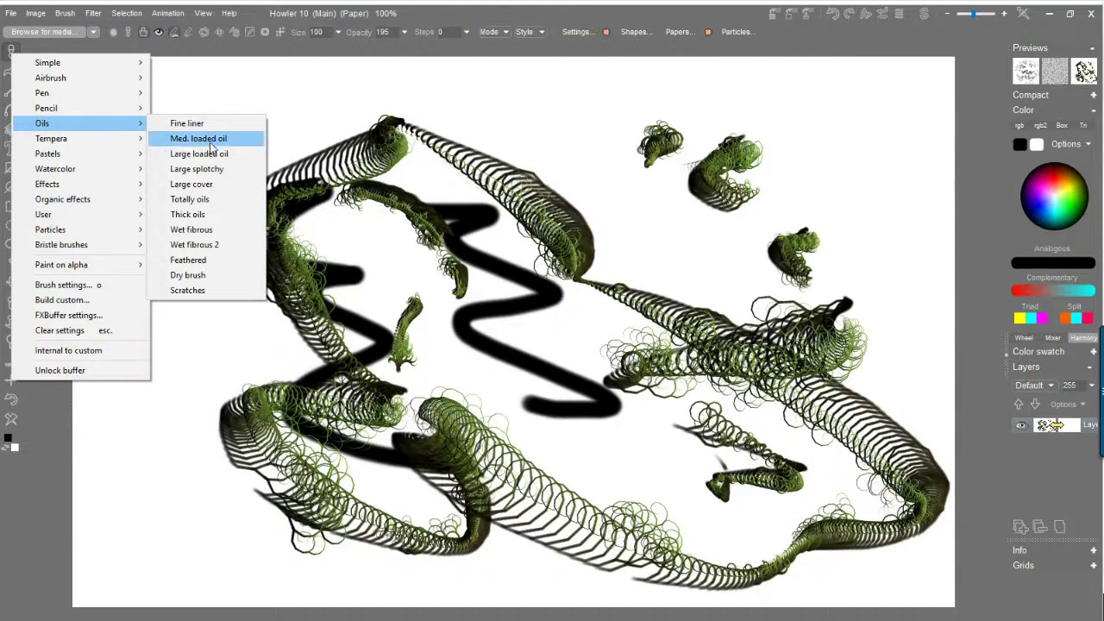
pyautogui.click(208, 202)
pyautogui.moveTo(245, 307)
pyautogui.mouseDown()
pyautogui.moveTo(219, 276)
pyautogui.moveTo(432, 323)
pyautogui.moveTo(444, 377)
pyautogui.moveTo(737, 506)
pyautogui.moveTo(702, 227)
pyautogui.moveTo(444, 98)
pyautogui.moveTo(309, 208)
pyautogui.moveTo(228, 405)
pyautogui.moveTo(431, 543)
pyautogui.moveTo(483, 401)
pyautogui.moveTo(482, 303)
pyautogui.moveTo(498, 313)
pyautogui.moveTo(488, 406)
pyautogui.moveTo(734, 259)
pyautogui.moveTo(414, 102)
pyautogui.moveTo(216, 337)
pyautogui.moveTo(458, 501)
pyautogui.moveTo(432, 298)
pyautogui.mouseUp()
pyautogui.scroll(5, 482, 303)
pyautogui.scroll(-5, 432, 297)
pyautogui.moveTo(791, 129)
pyautogui.mouseDown()
pyautogui.moveTo(698, 225)
pyautogui.moveTo(760, 350)
pyautogui.mouseUp()
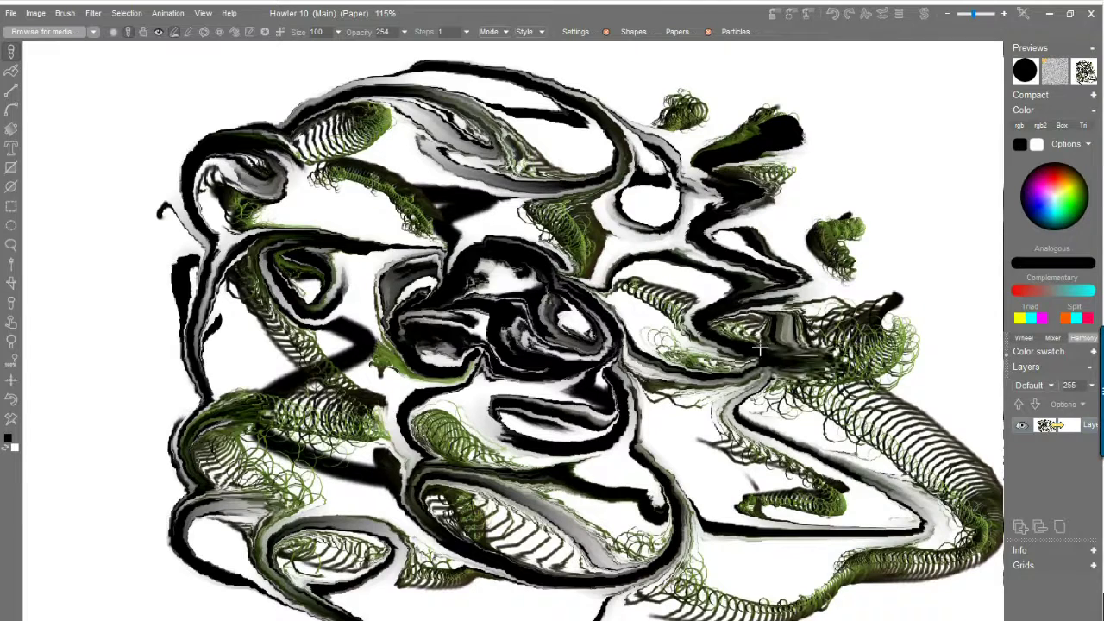
# Open the default startup media selection in the program settings and browse to the Oils folder
pyautogui.click(204, 13)
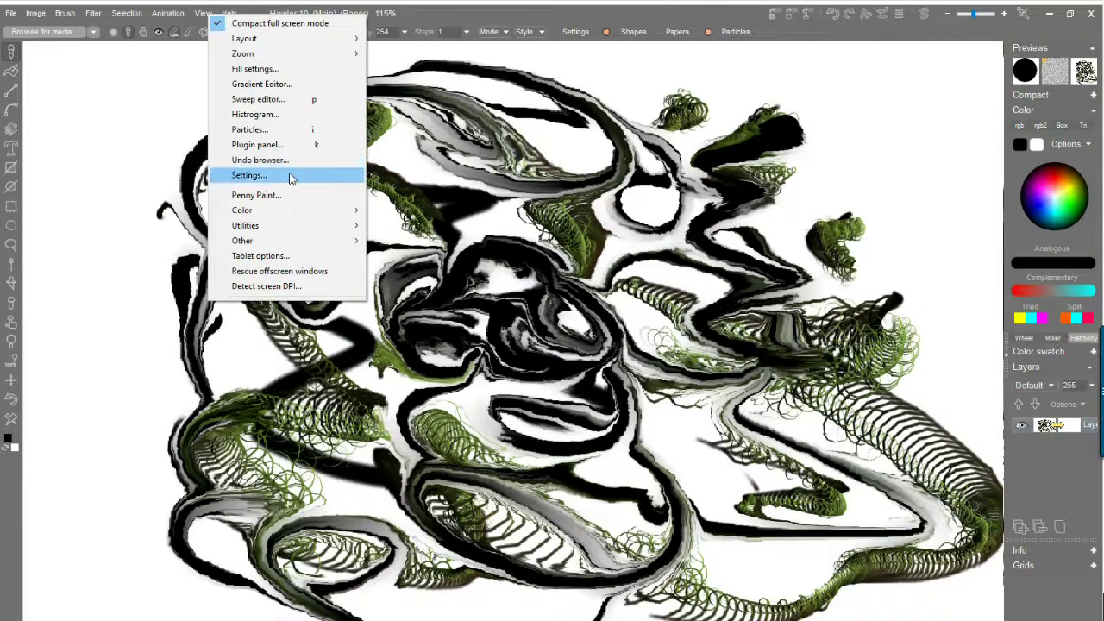
pyautogui.click(258, 175)
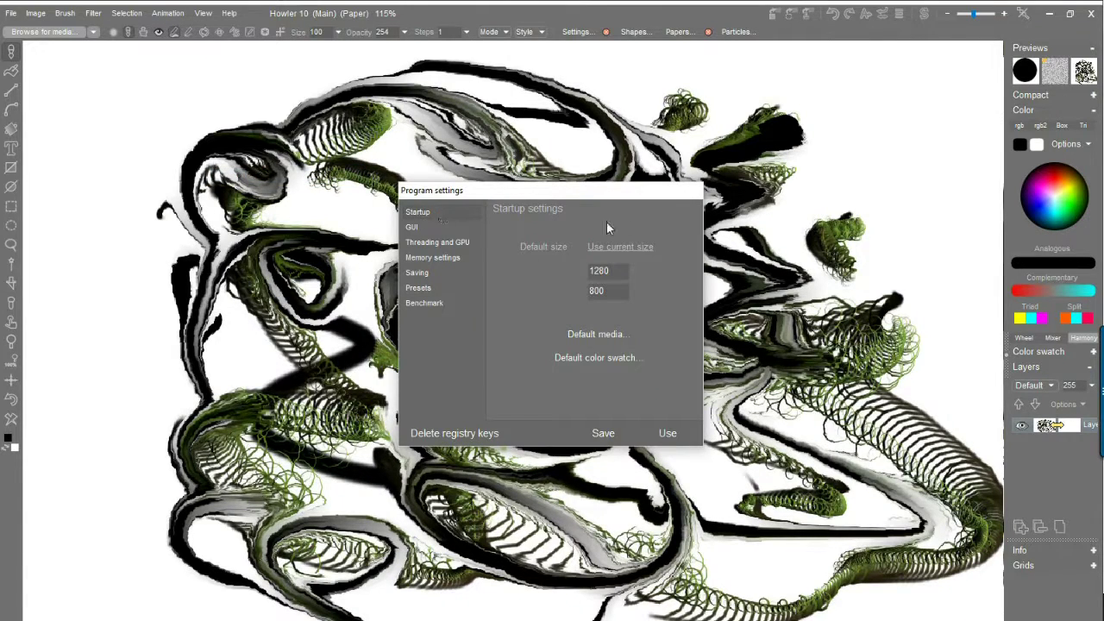
pyautogui.click(586, 335)
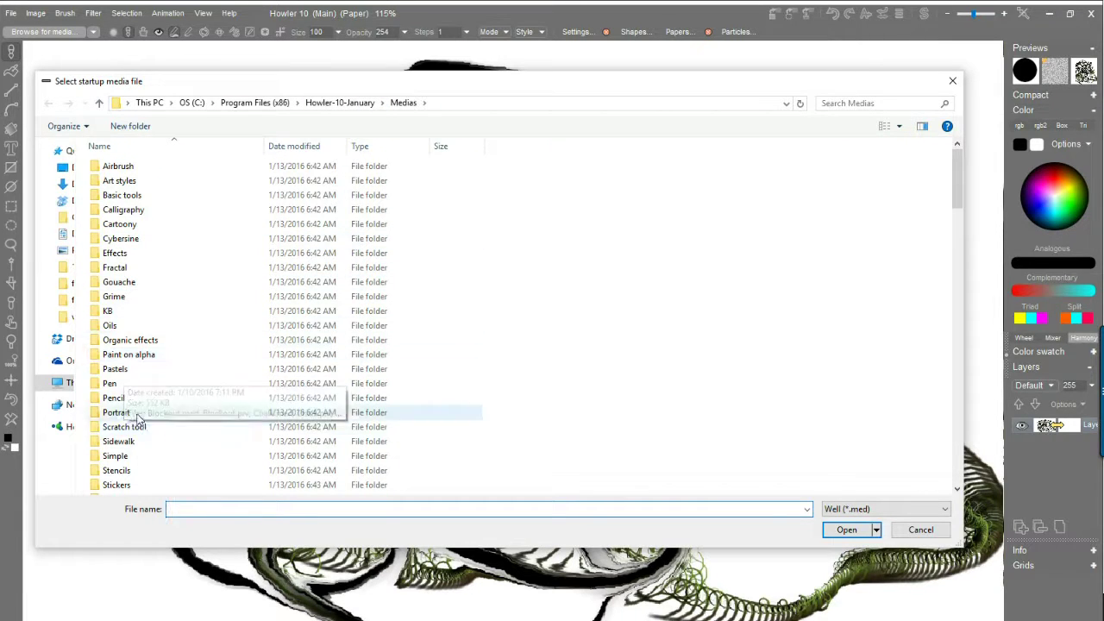
pyautogui.click(122, 328)
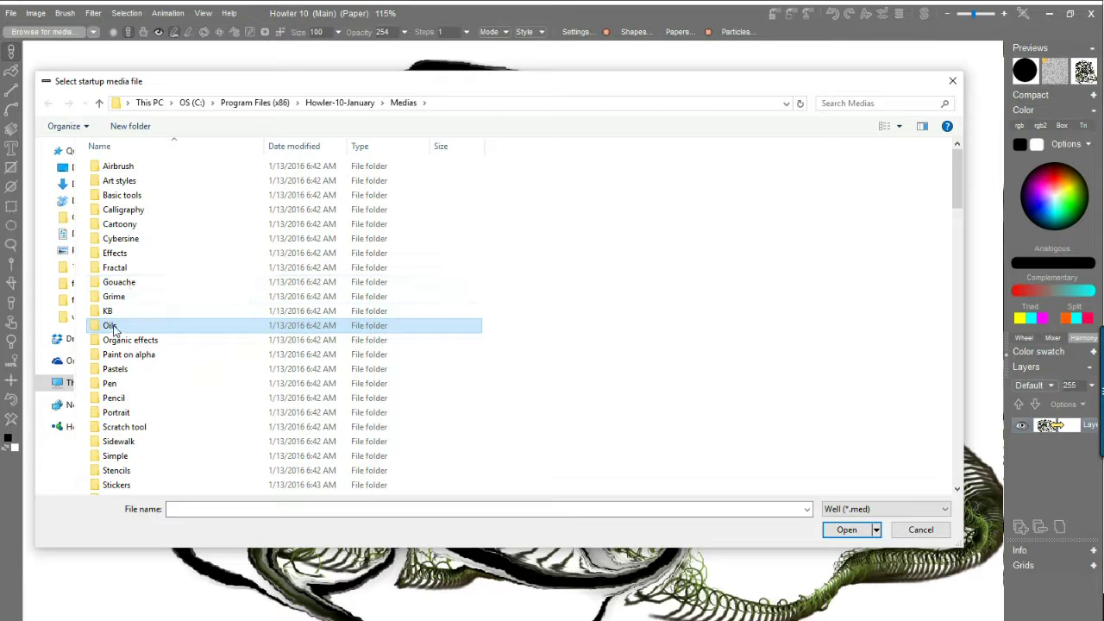
pyautogui.doubleClick(113, 328)
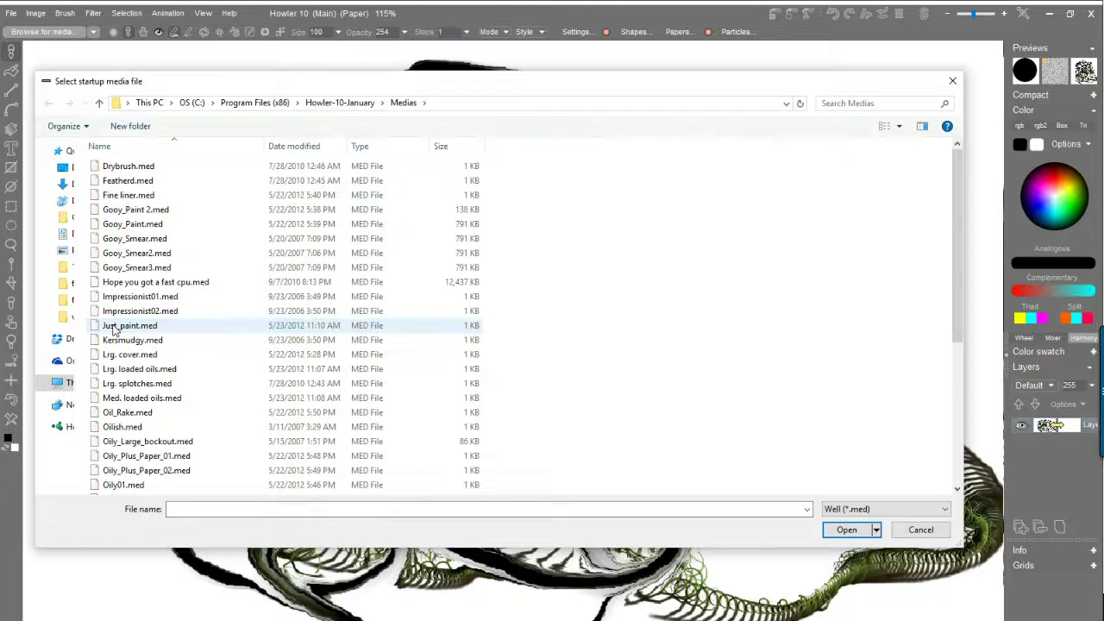
# Choose Thick oils.med as the default startup media
pyautogui.click(153, 430)
pyautogui.scroll(-5, 155, 438)
pyautogui.click(134, 445)
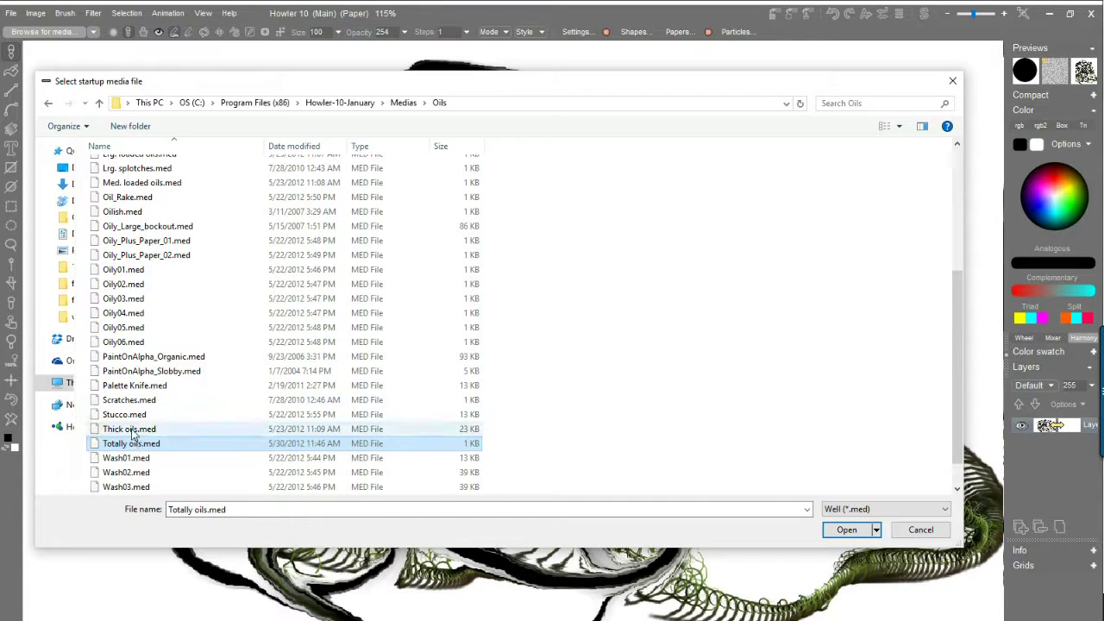
pyautogui.click(134, 431)
pyautogui.click(131, 416)
pyautogui.click(127, 402)
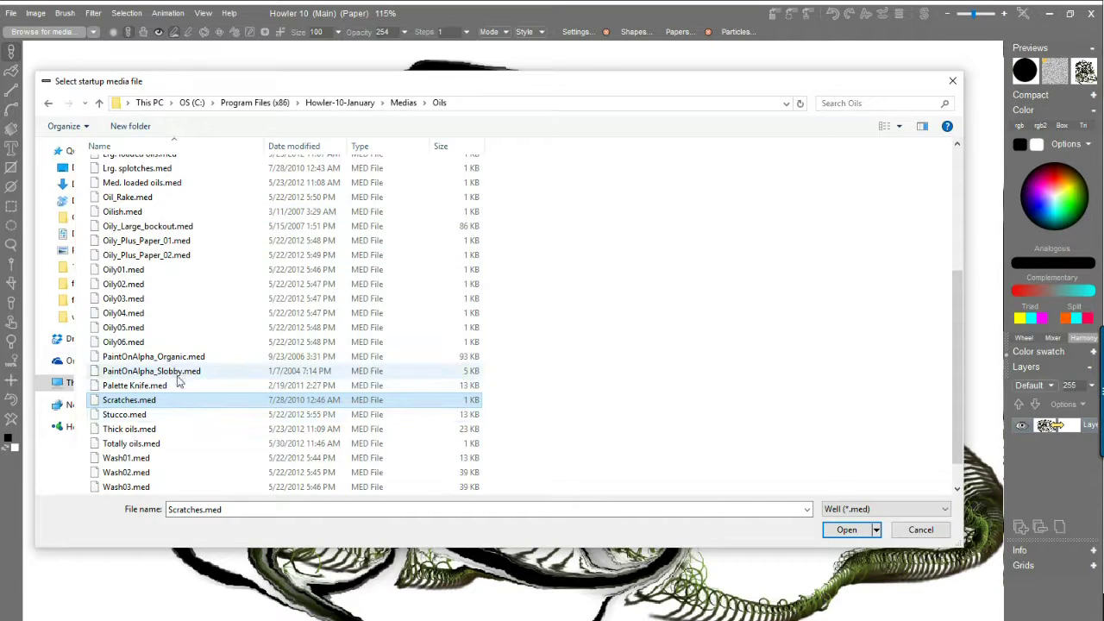
pyautogui.click(124, 432)
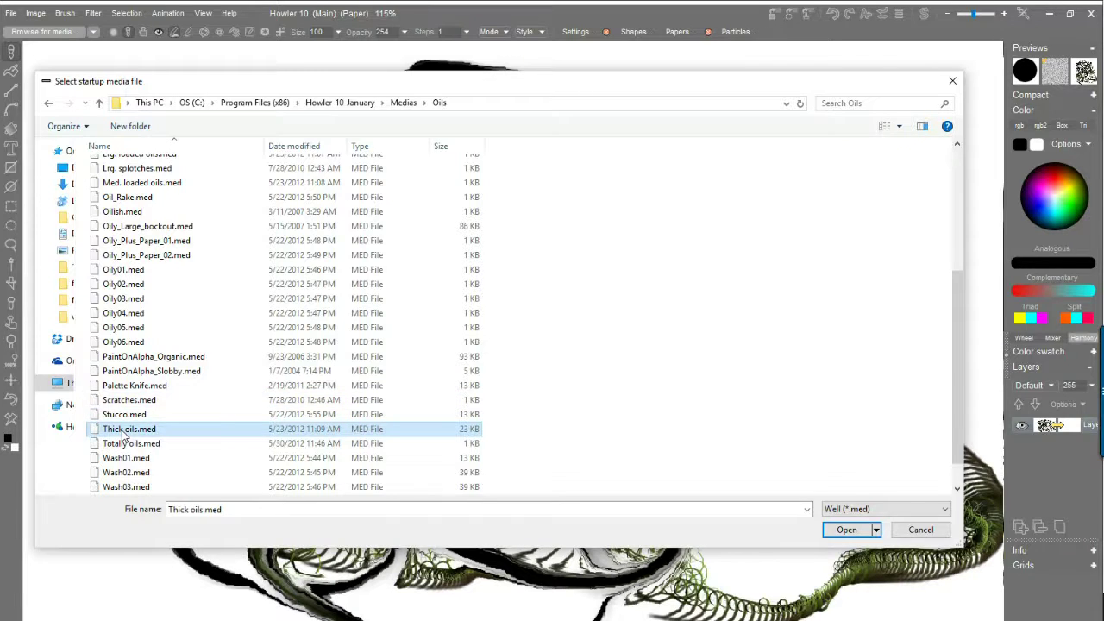
pyautogui.doubleClick(123, 436)
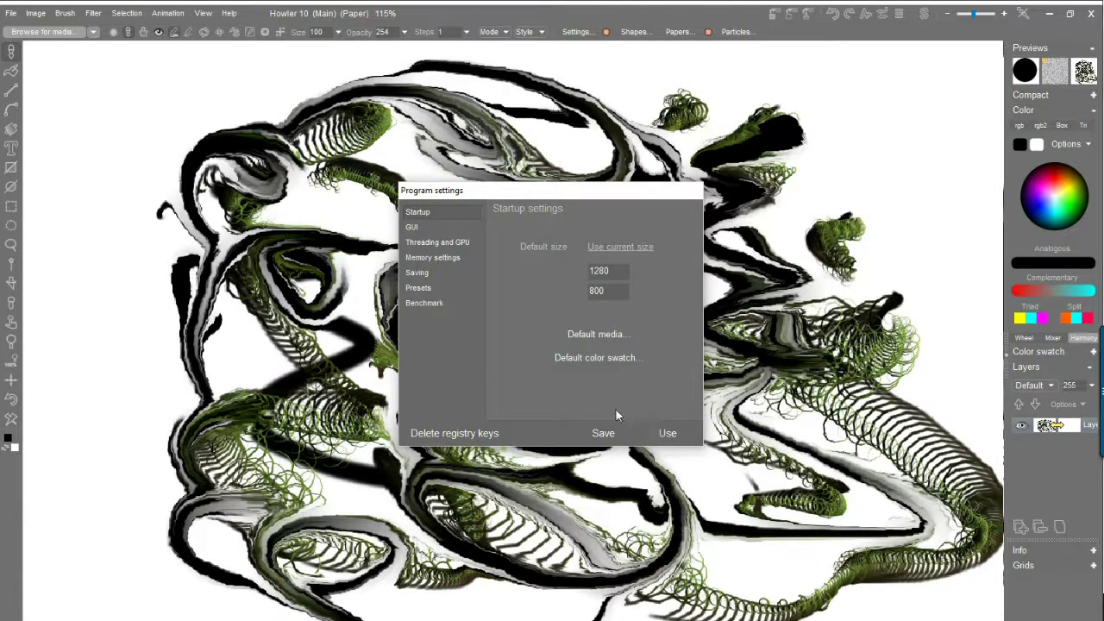
# Open a new palette mixer, place it beside the color controls and pick a tan primary color from it
pyautogui.click(1088, 144)
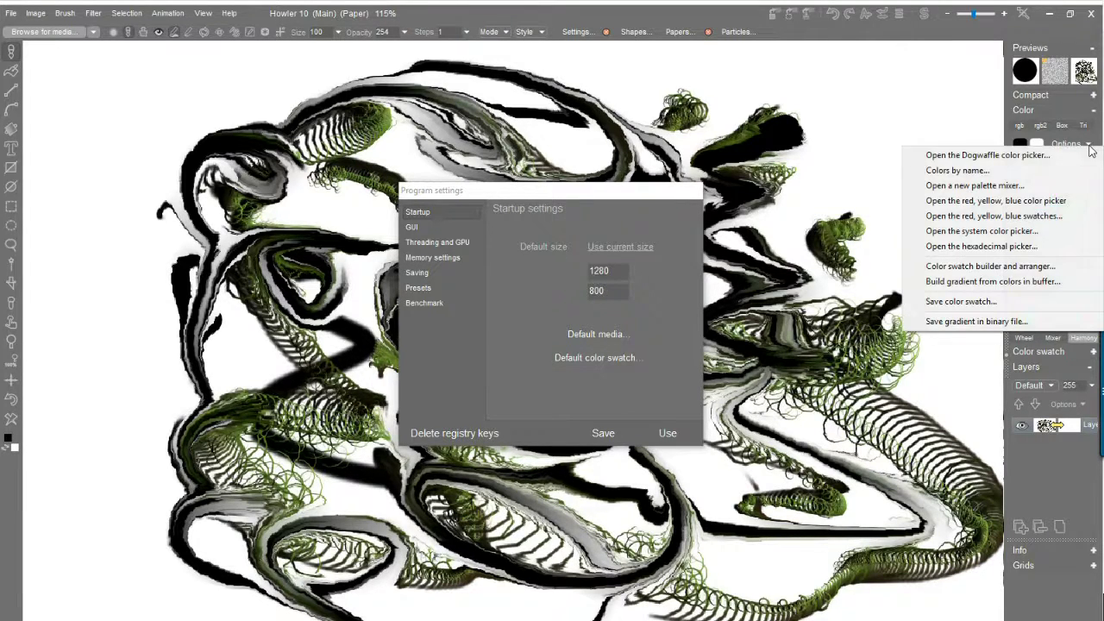
pyautogui.click(1010, 189)
pyautogui.moveTo(531, 243); pyautogui.dragTo(872, 76)
pyautogui.click(871, 176)
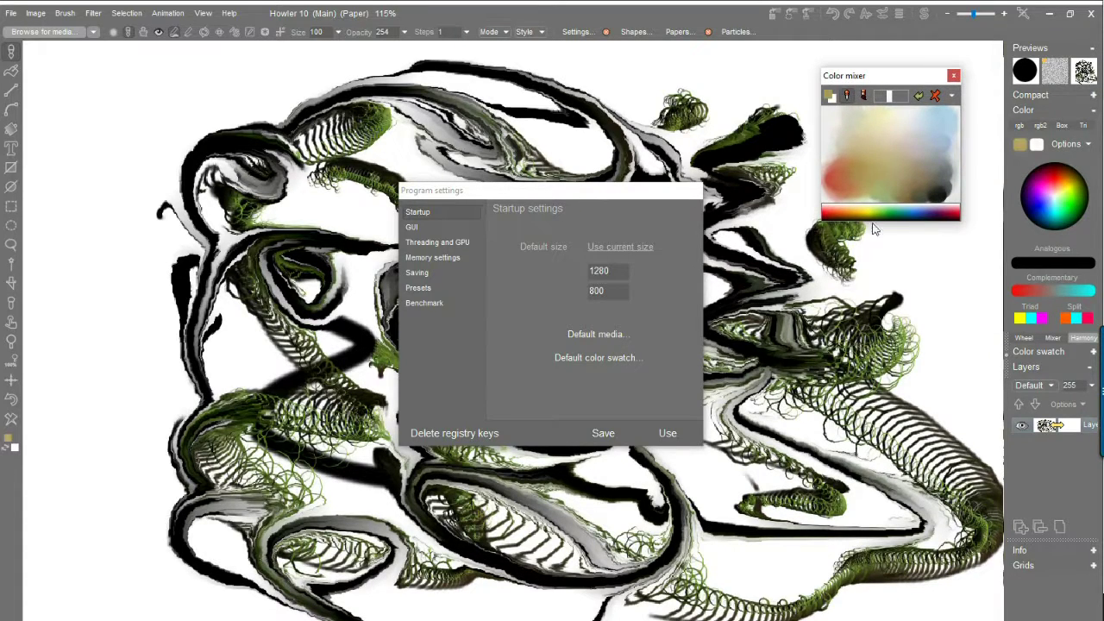
# Choose DesertLandscape.wl as the default startup color swatch
pyautogui.click(604, 361)
pyautogui.click(608, 364)
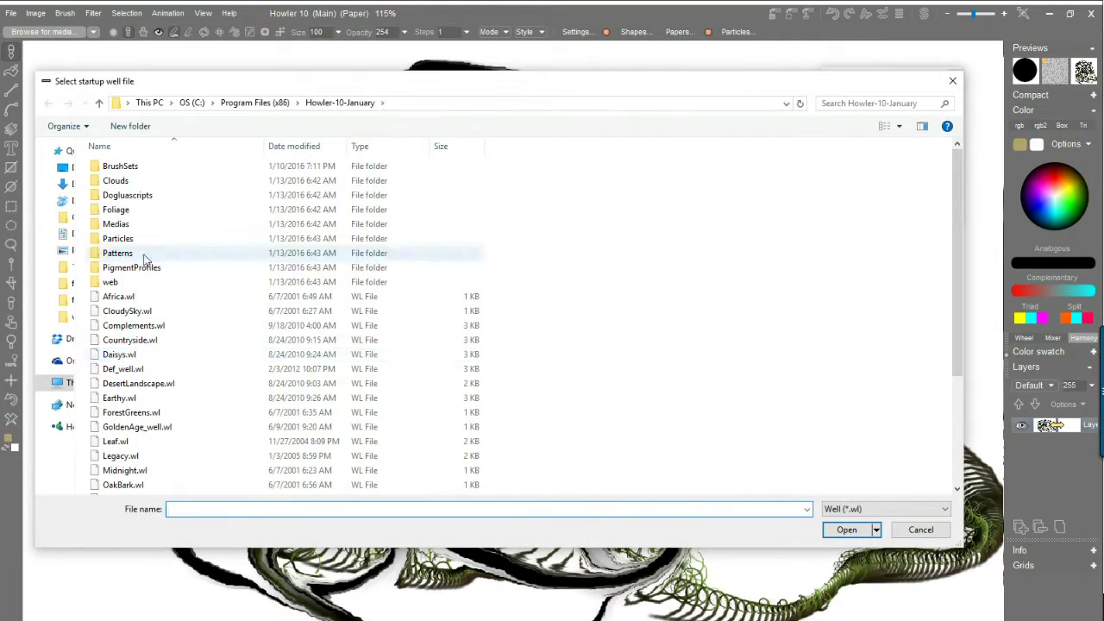
pyautogui.doubleClick(139, 384)
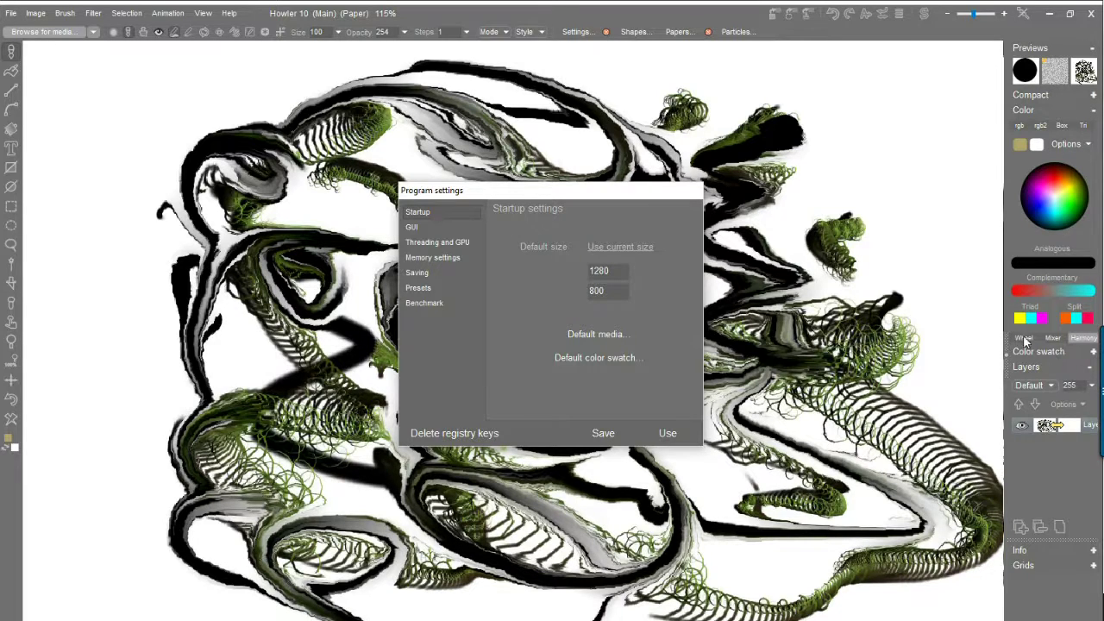
# Expand the color swatch panel and bring the program settings dialog back to the front
pyautogui.click(1094, 354)
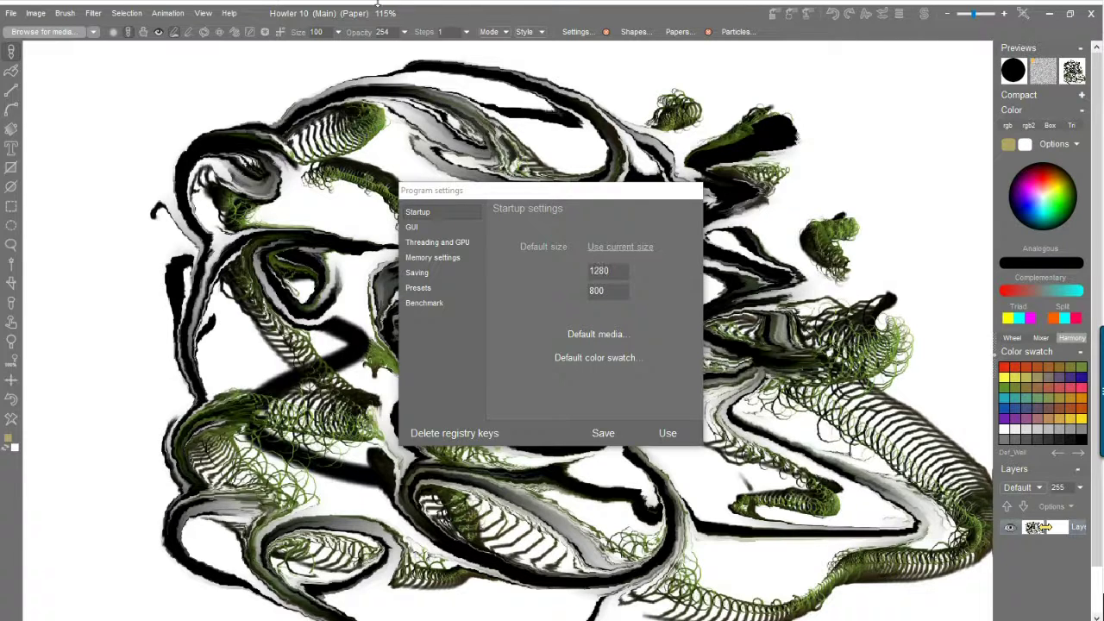
pyautogui.click(202, 13)
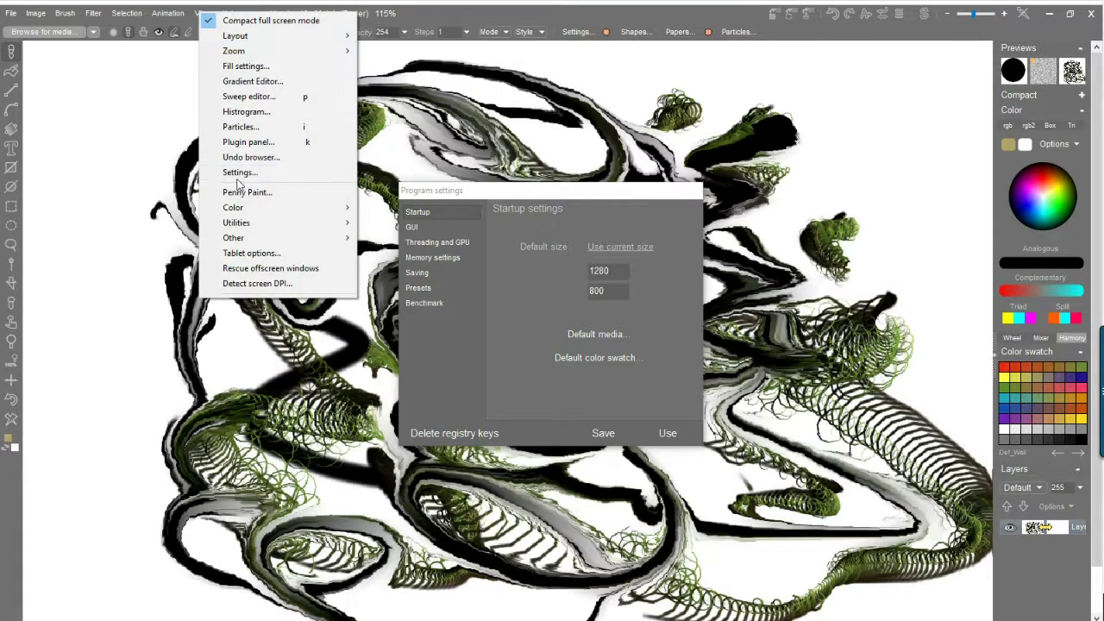
pyautogui.click(240, 174)
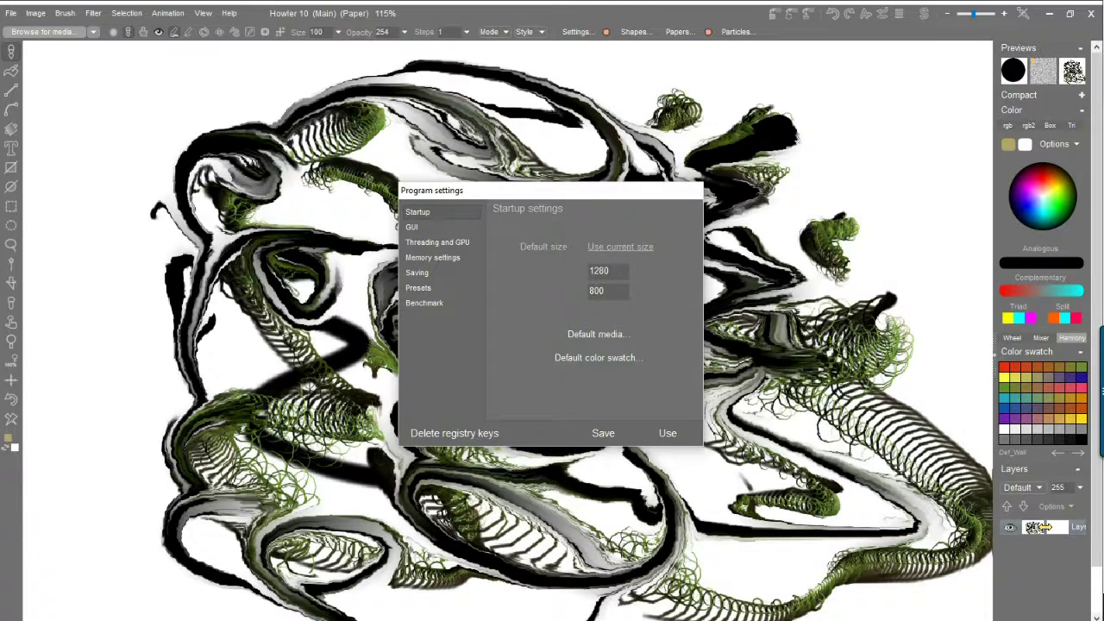
# Show the GUI settings and paint freehand strokes over the artwork on both sides of the settings dialog
pyautogui.click(411, 227)
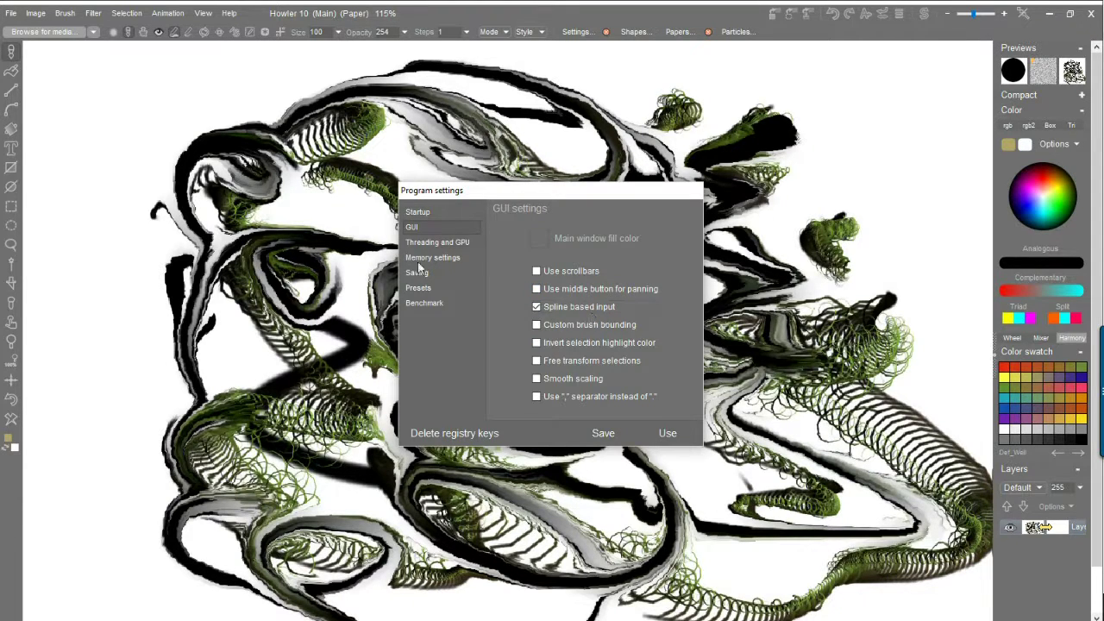
pyautogui.moveTo(238, 452)
pyautogui.mouseDown()
pyautogui.moveTo(171, 255)
pyautogui.moveTo(257, 400)
pyautogui.moveTo(252, 153)
pyautogui.moveTo(186, 158)
pyautogui.mouseUp()
pyautogui.moveTo(782, 223)
pyautogui.mouseDown()
pyautogui.moveTo(829, 251)
pyautogui.moveTo(745, 547)
pyautogui.moveTo(765, 119)
pyautogui.moveTo(854, 397)
pyautogui.moveTo(828, 518)
pyautogui.mouseUp()
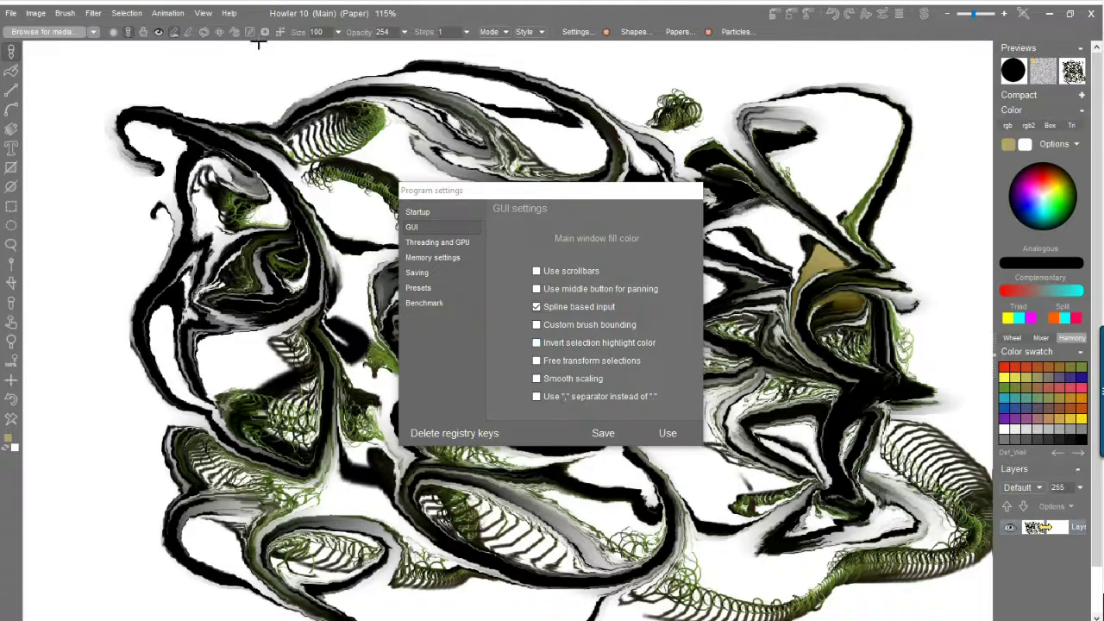
# Check the selection overlay options and lasso a rounded area around the upper-left part of the artwork
pyautogui.click(126, 13)
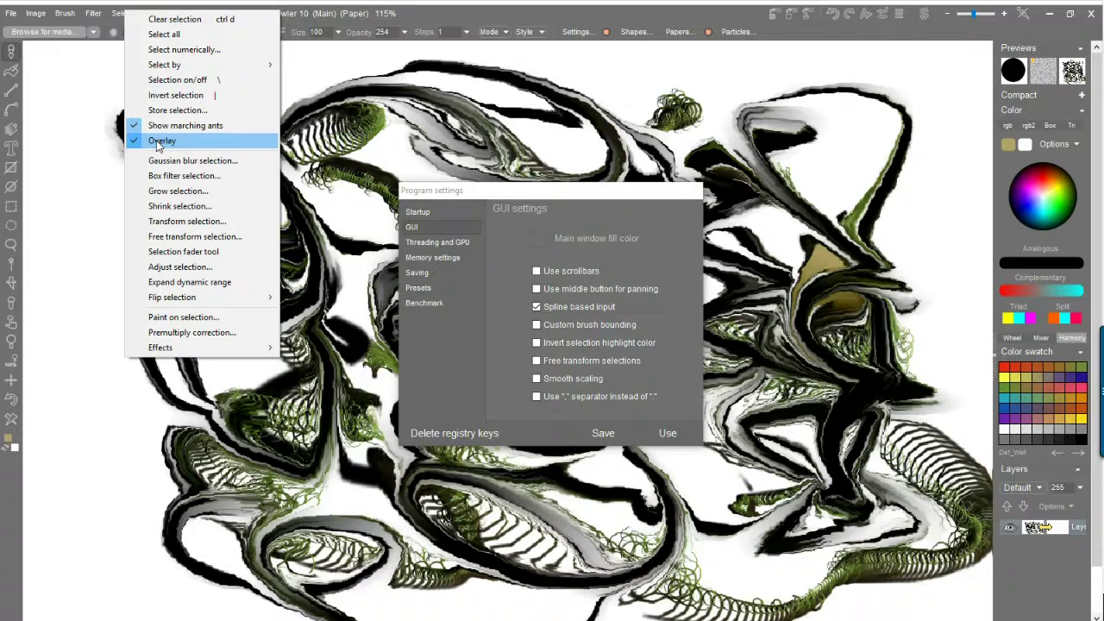
pyautogui.click(492, 7)
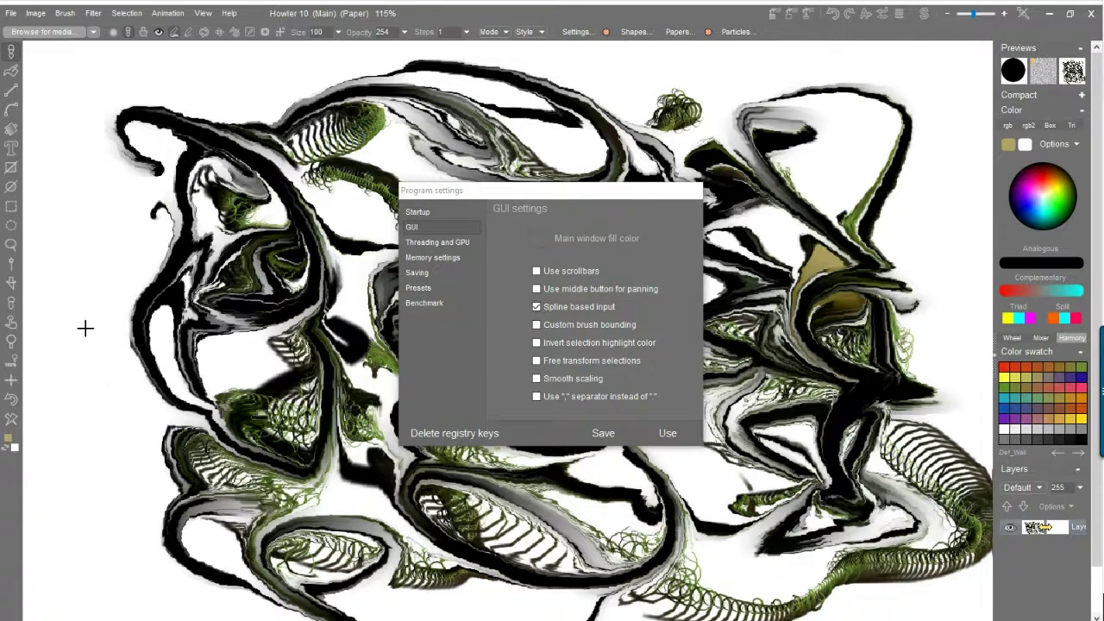
pyautogui.click(11, 246)
pyautogui.moveTo(203, 145)
pyautogui.mouseDown()
pyautogui.moveTo(169, 403)
pyautogui.moveTo(293, 121)
pyautogui.moveTo(220, 154)
pyautogui.mouseUp()
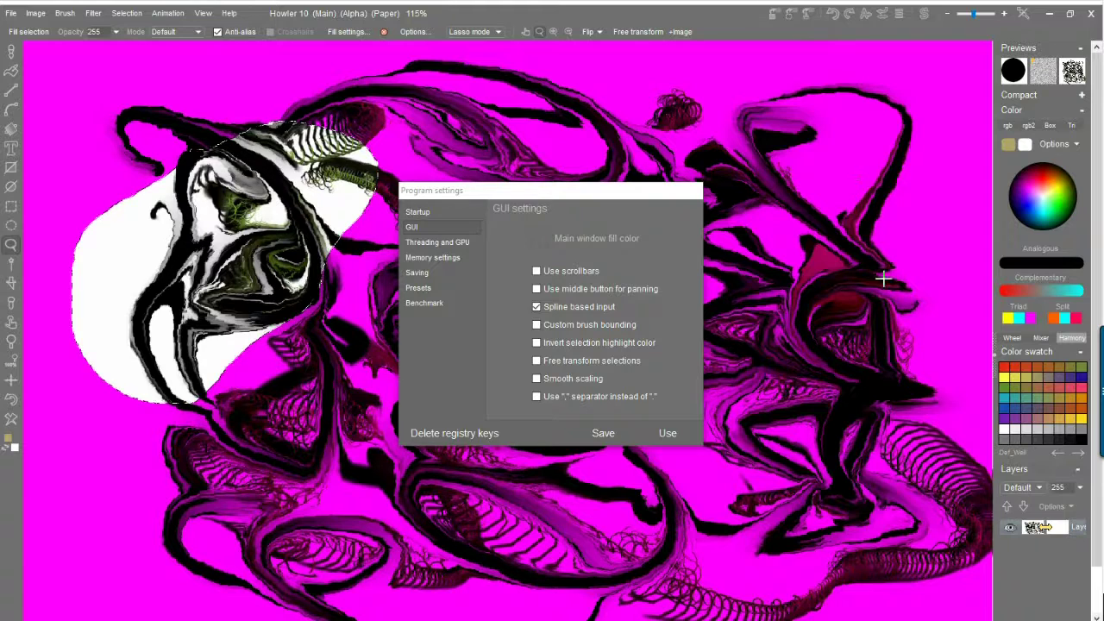
# Toggle the Invert selection highlight color option on and off twice to compare the overlay on the lassoed area
pyautogui.click(537, 344)
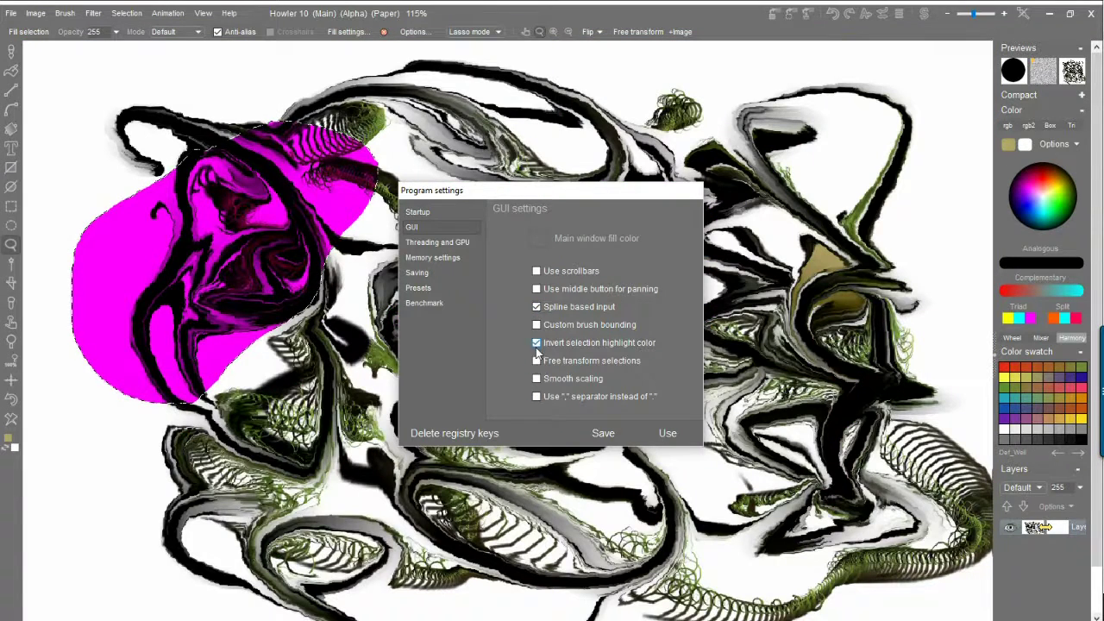
pyautogui.click(536, 344)
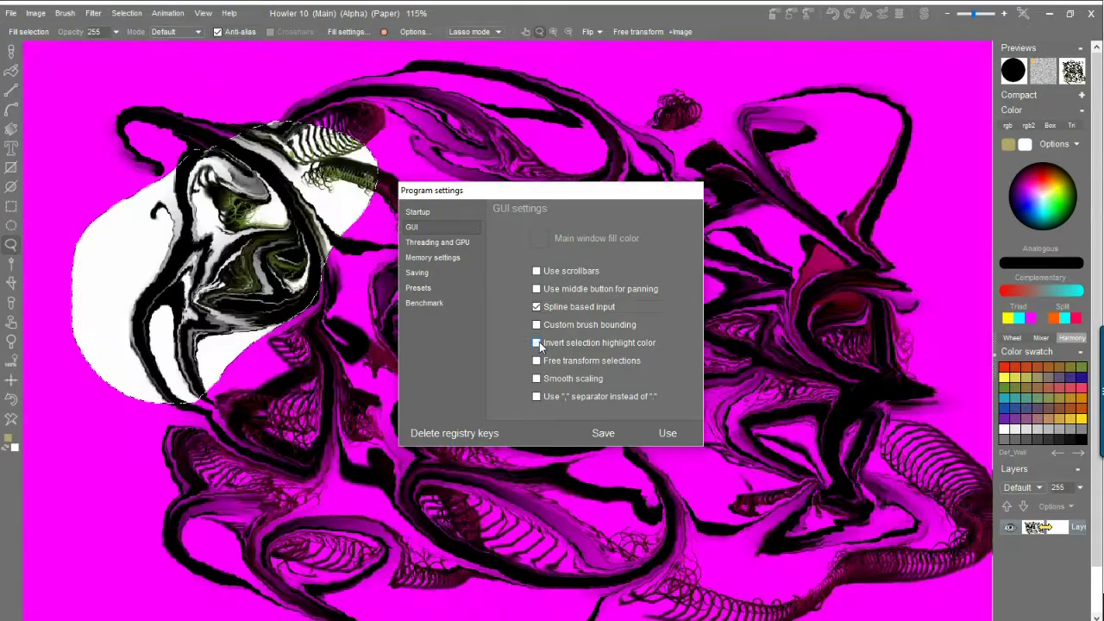
pyautogui.click(537, 343)
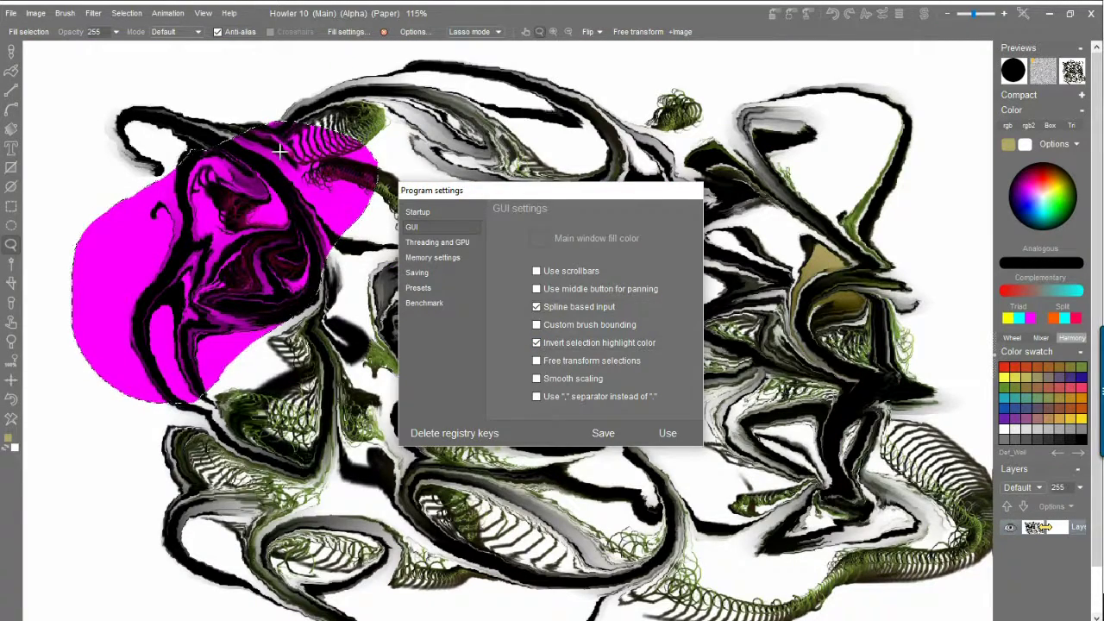
pyautogui.click(536, 342)
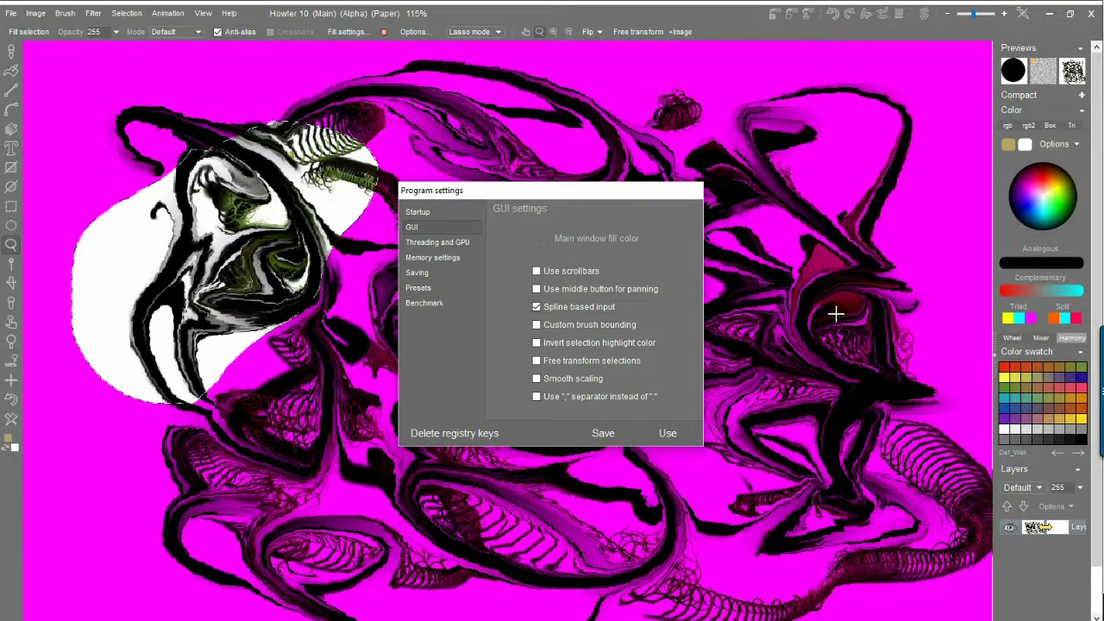
# Move the program settings dialog up and to the right and toggle the Free transform selections option
pyautogui.moveTo(561, 197); pyautogui.dragTo(647, 111)
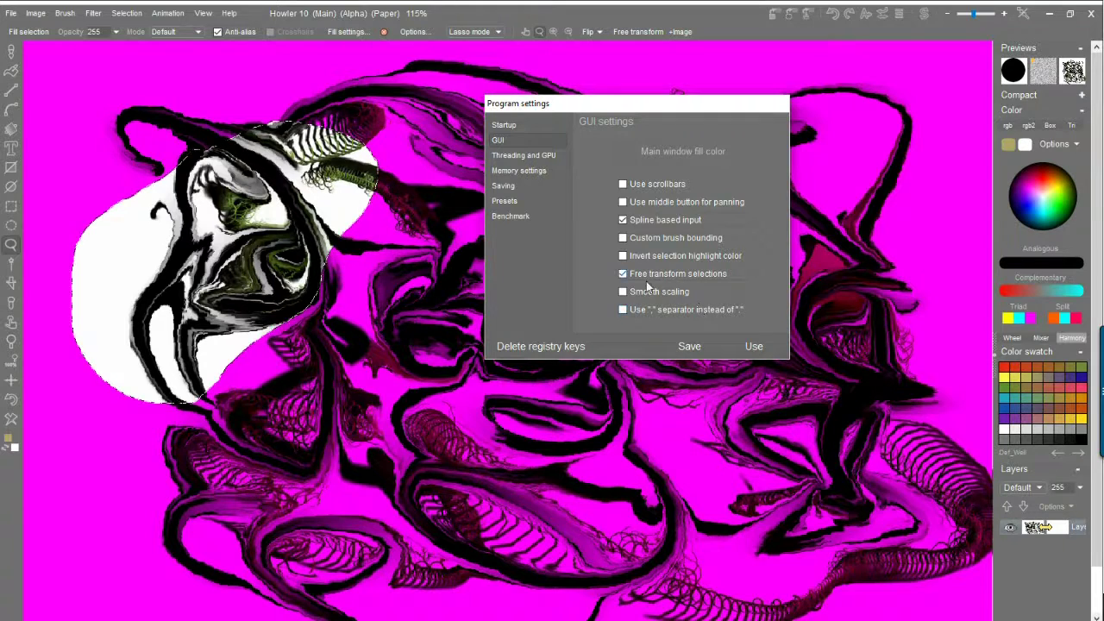
pyautogui.click(623, 275)
# Review the threading and GPU settings, comparing them with the GUI and memory settings
pyautogui.click(530, 159)
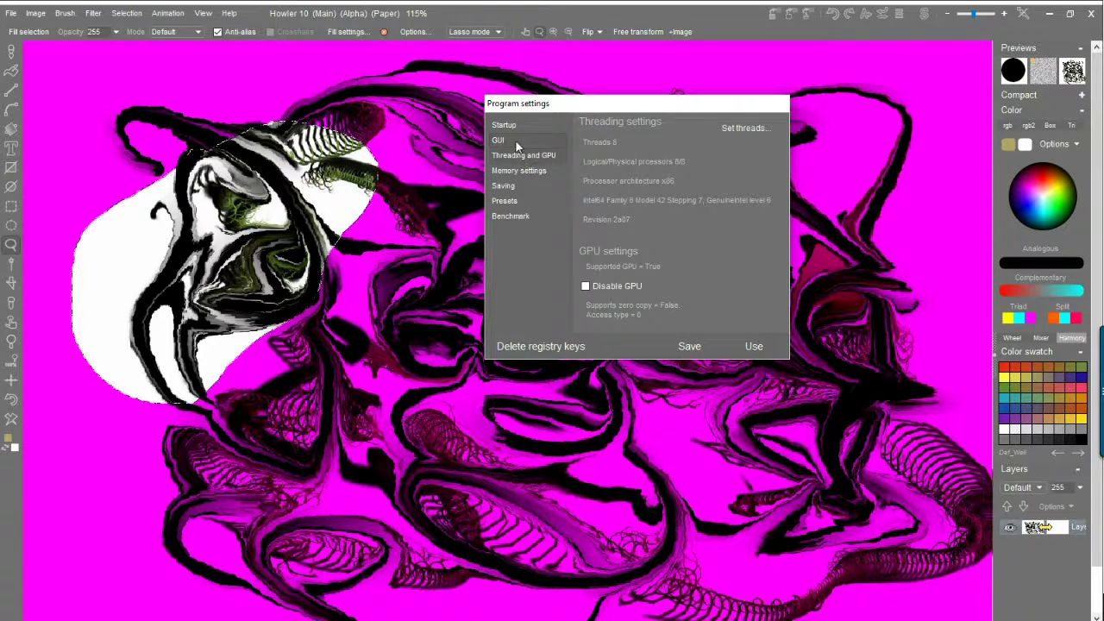
pyautogui.click(516, 140)
pyautogui.click(514, 155)
pyautogui.click(527, 172)
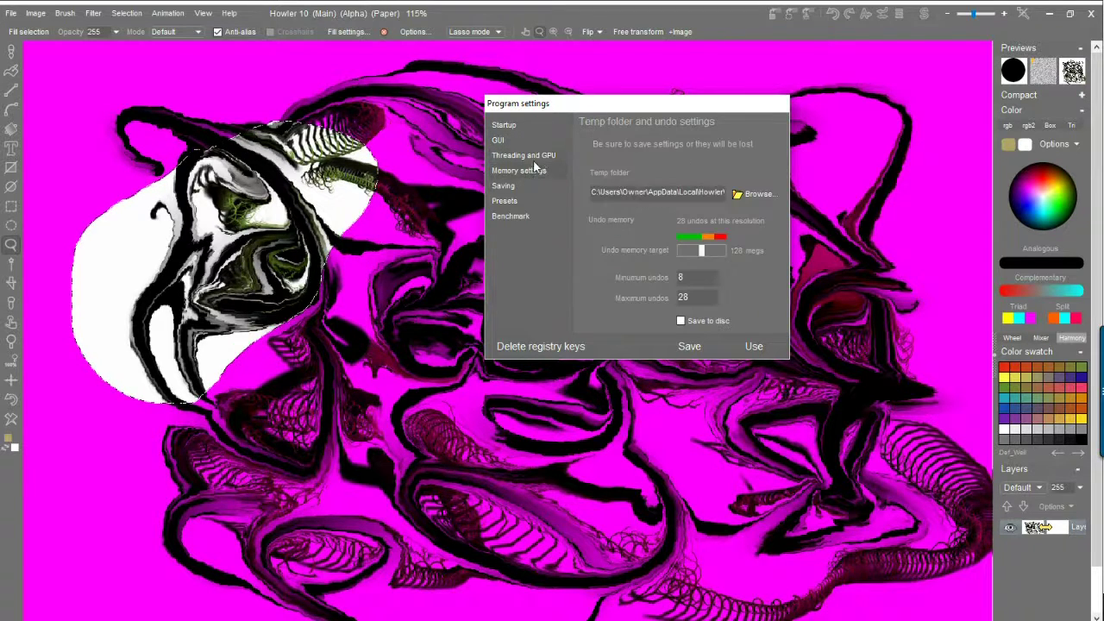
pyautogui.click(540, 156)
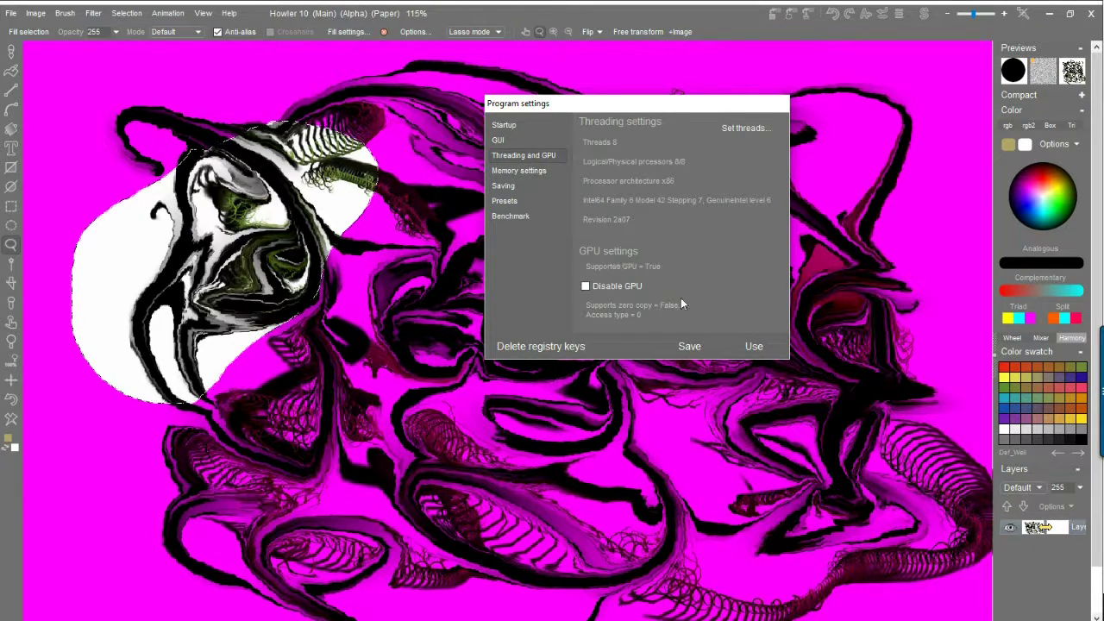
pyautogui.click(504, 173)
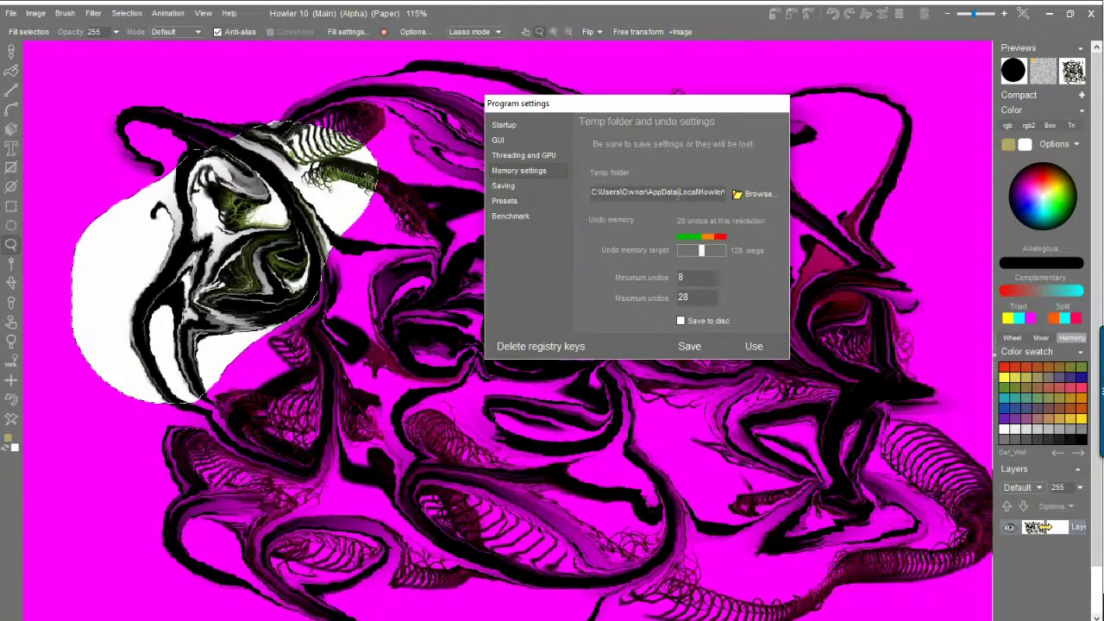
# Examine the temp folder path in the memory settings and check the startup settings
pyautogui.moveTo(637, 193); pyautogui.dragTo(822, 195)
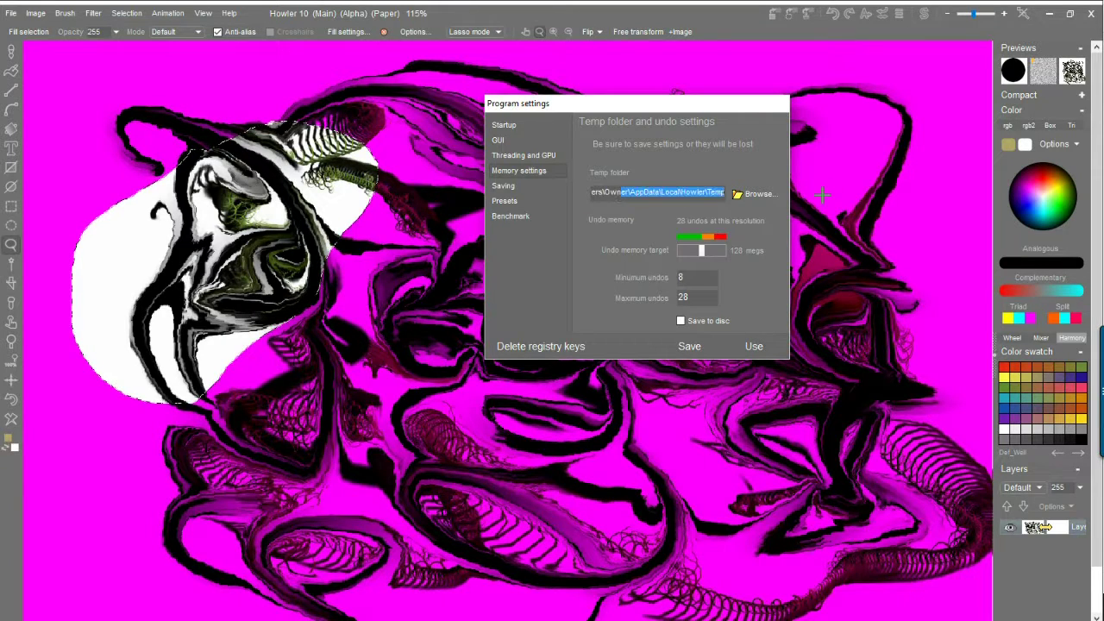
pyautogui.click(687, 193)
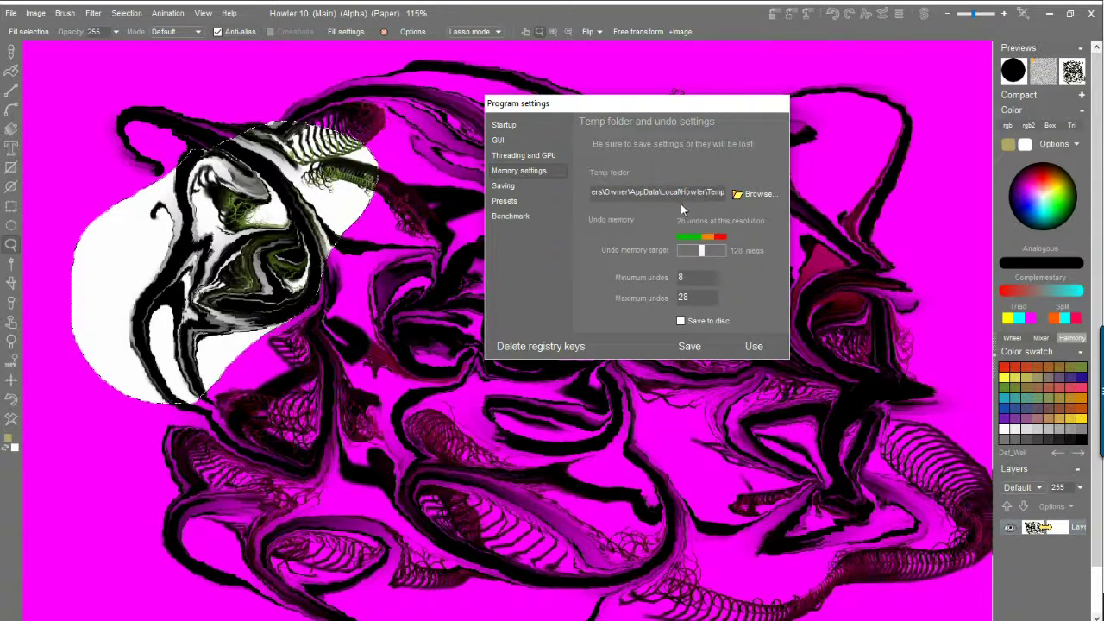
pyautogui.moveTo(685, 194); pyautogui.dragTo(727, 194)
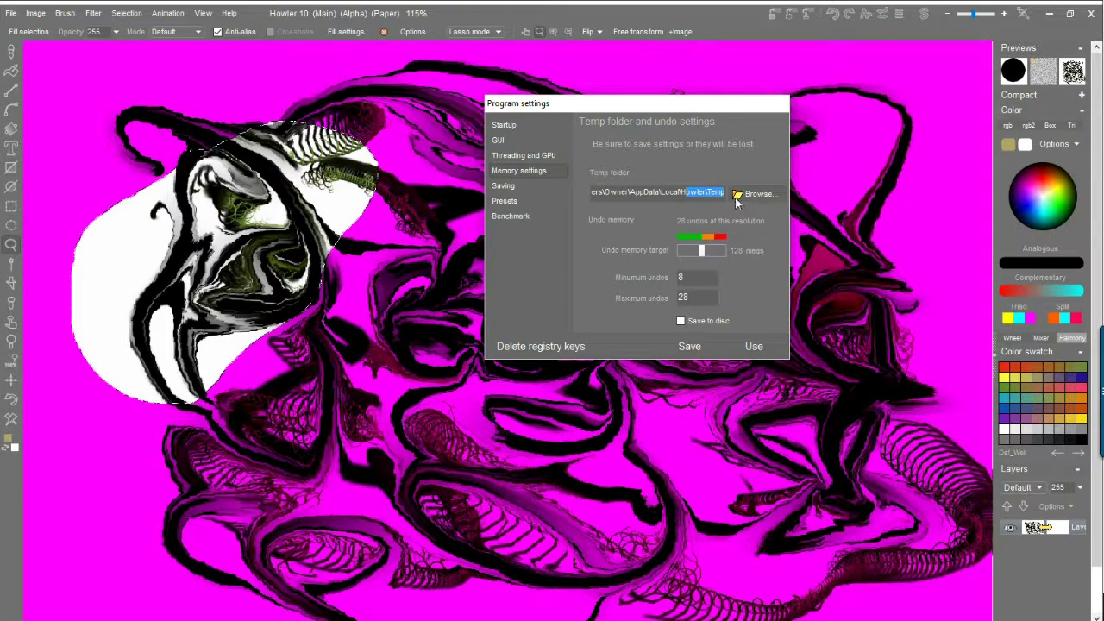
pyautogui.click(706, 191)
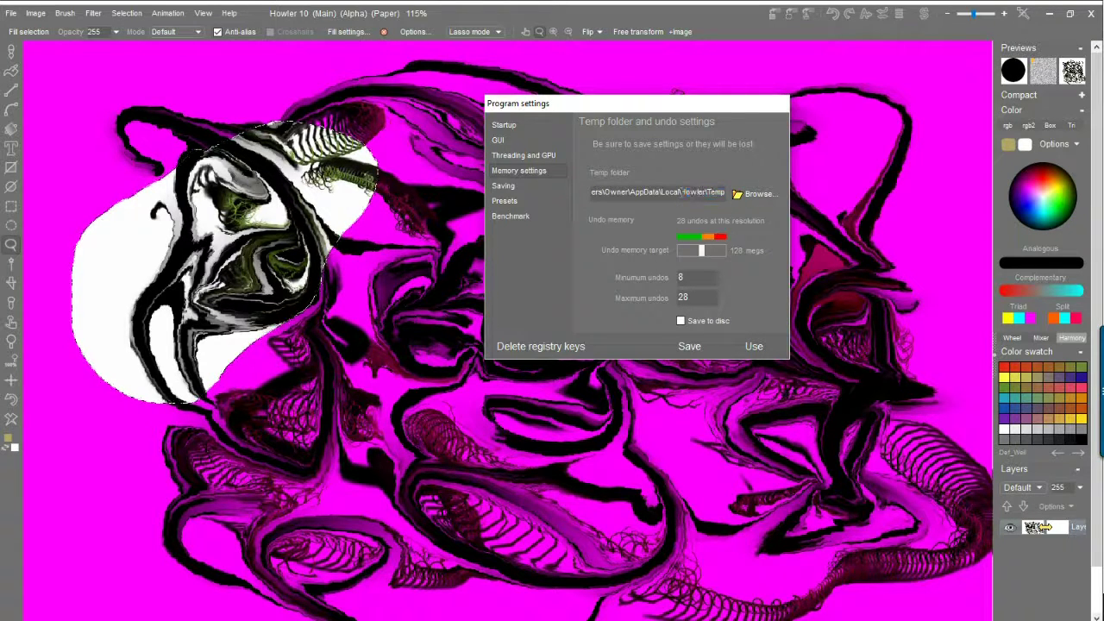
pyautogui.hotkey('shift', 'End')
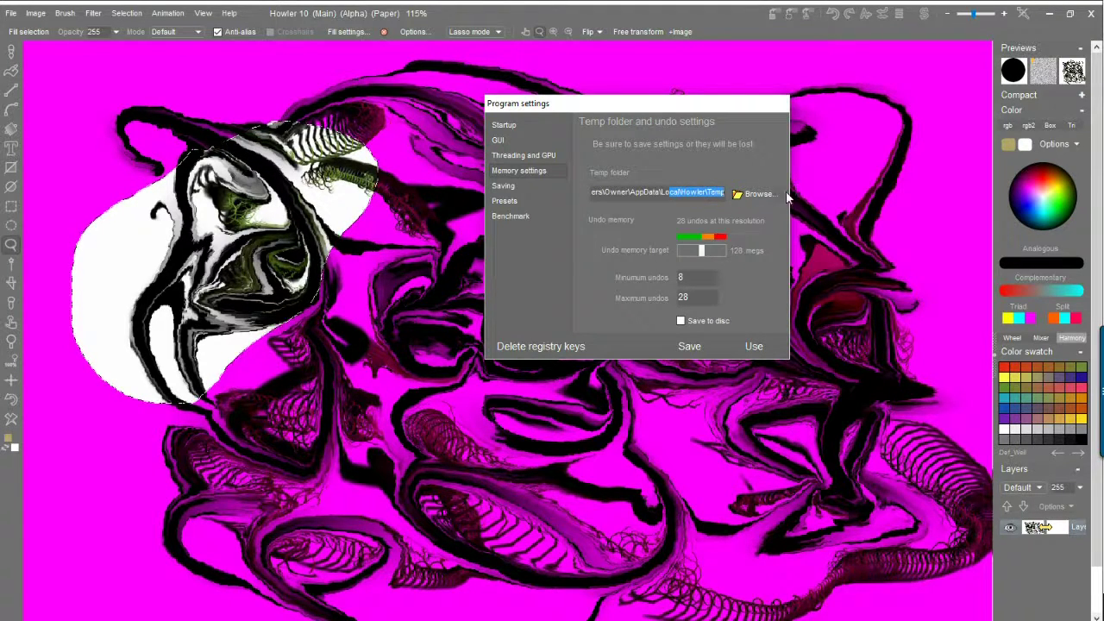
pyautogui.moveTo(724, 194); pyautogui.dragTo(681, 195)
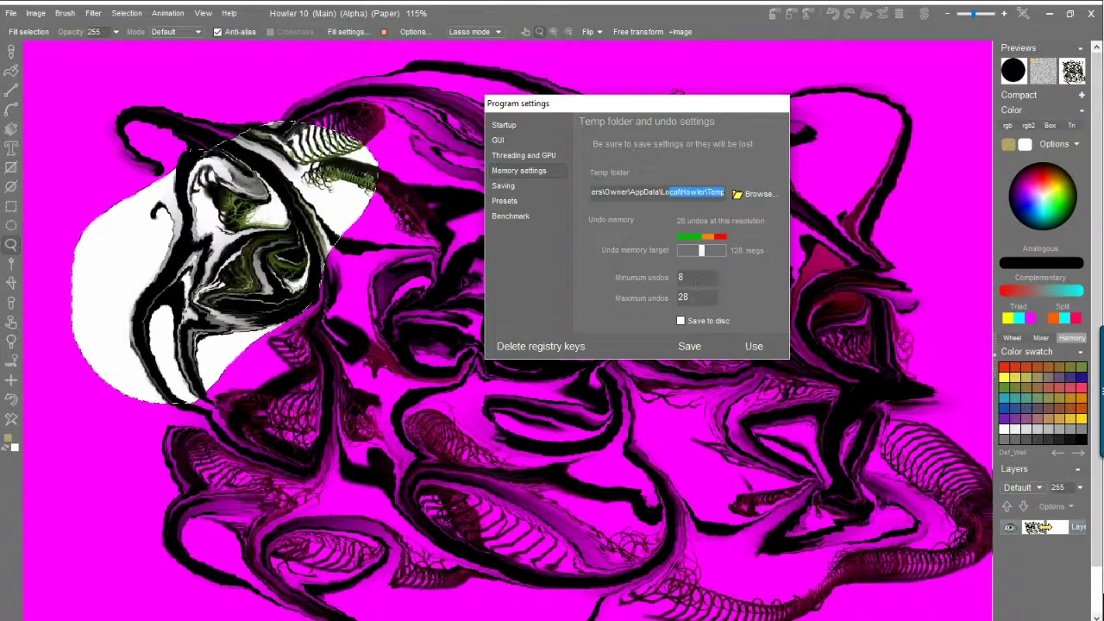
pyautogui.click(509, 126)
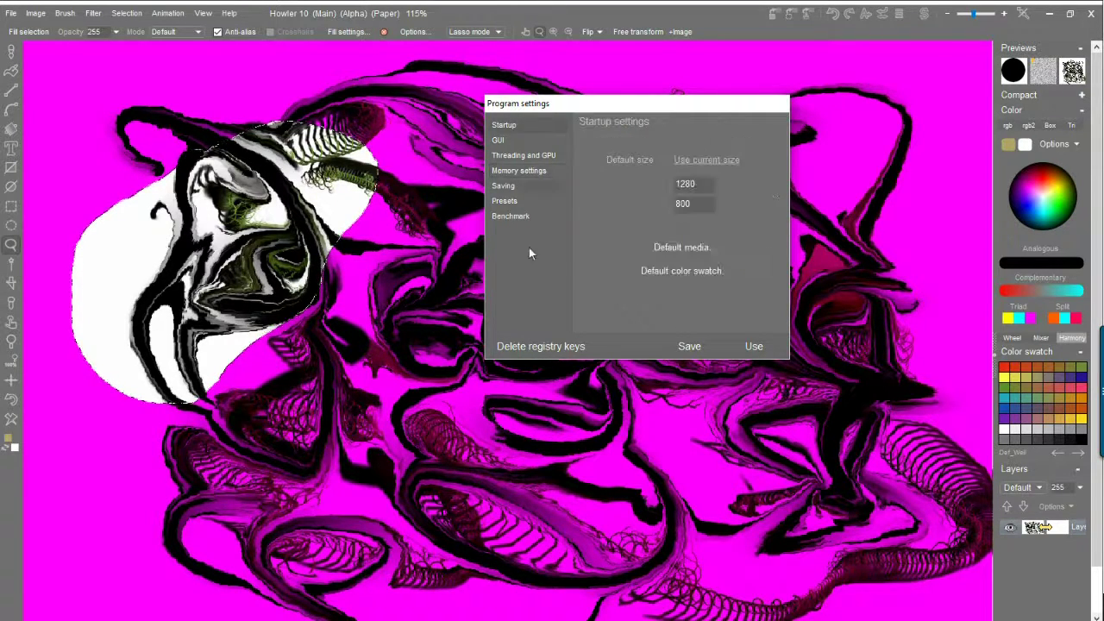
pyautogui.click(513, 170)
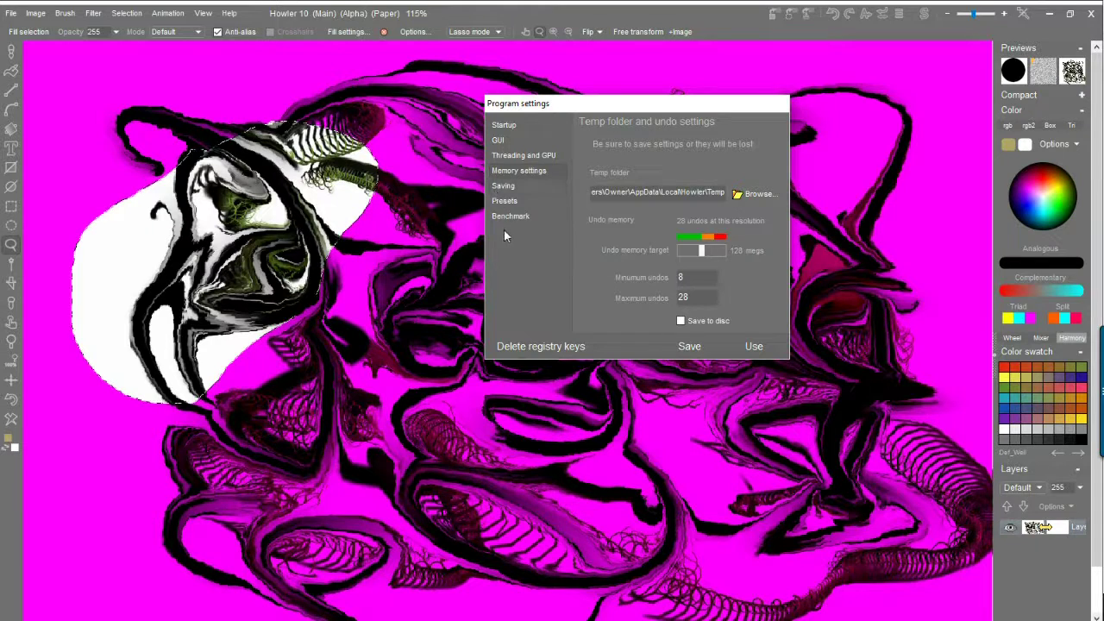
# Review the file saving settings and examine the 1280-pixel-wide entries in the image size presets
pyautogui.click(508, 186)
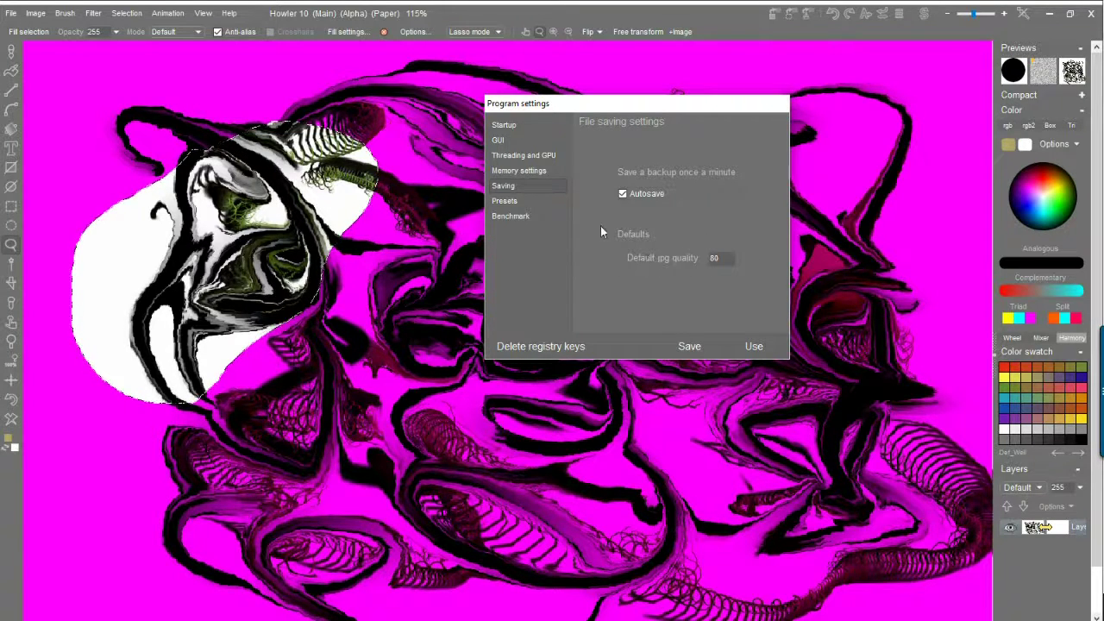
pyautogui.click(503, 202)
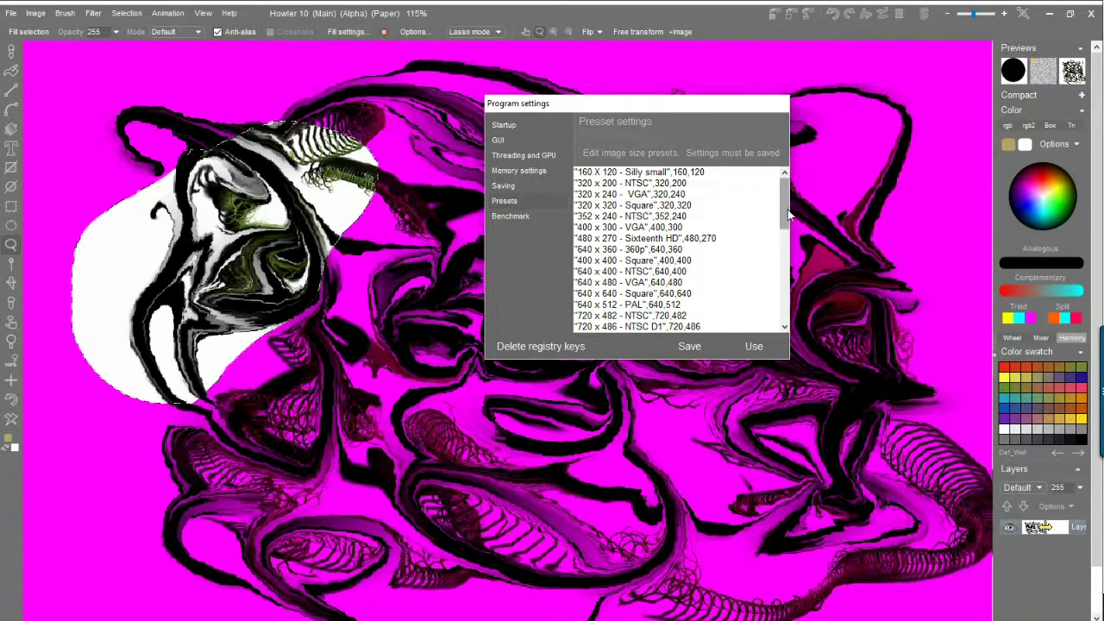
pyautogui.moveTo(786, 203); pyautogui.dragTo(780, 255)
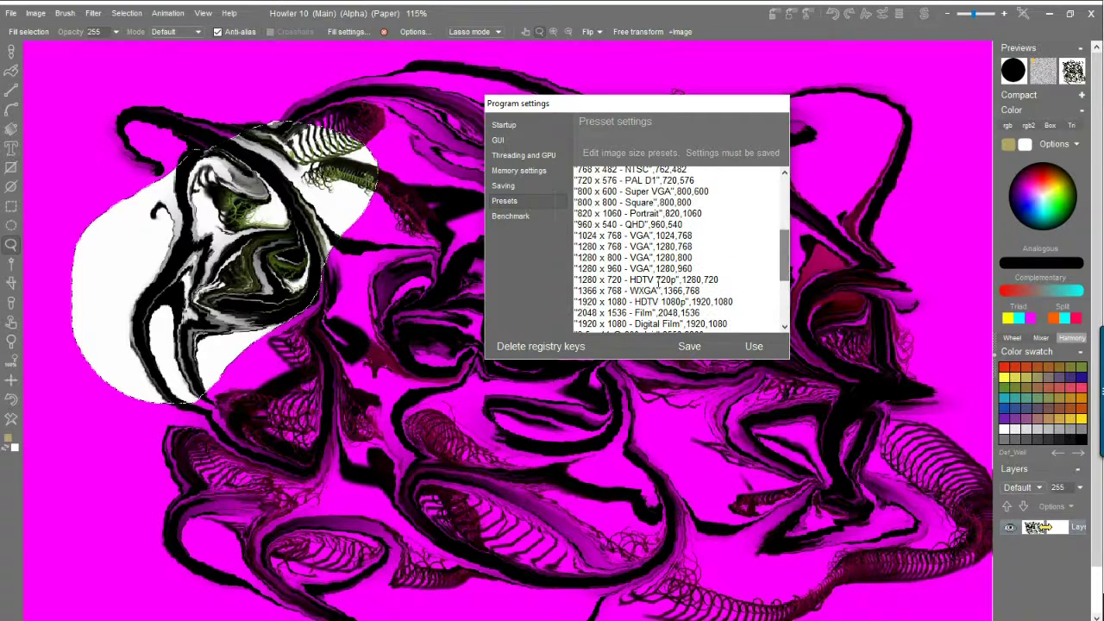
pyautogui.click(665, 258)
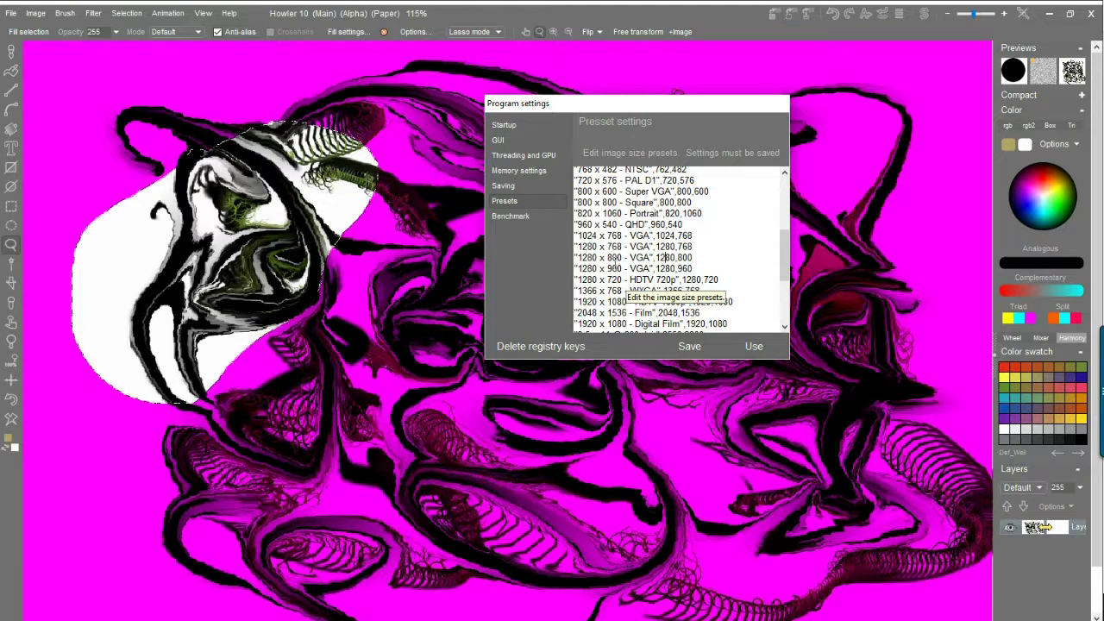
pyautogui.moveTo(581, 258); pyautogui.dragTo(649, 262)
pyautogui.moveTo(581, 269); pyautogui.dragTo(645, 273)
pyautogui.click(604, 257)
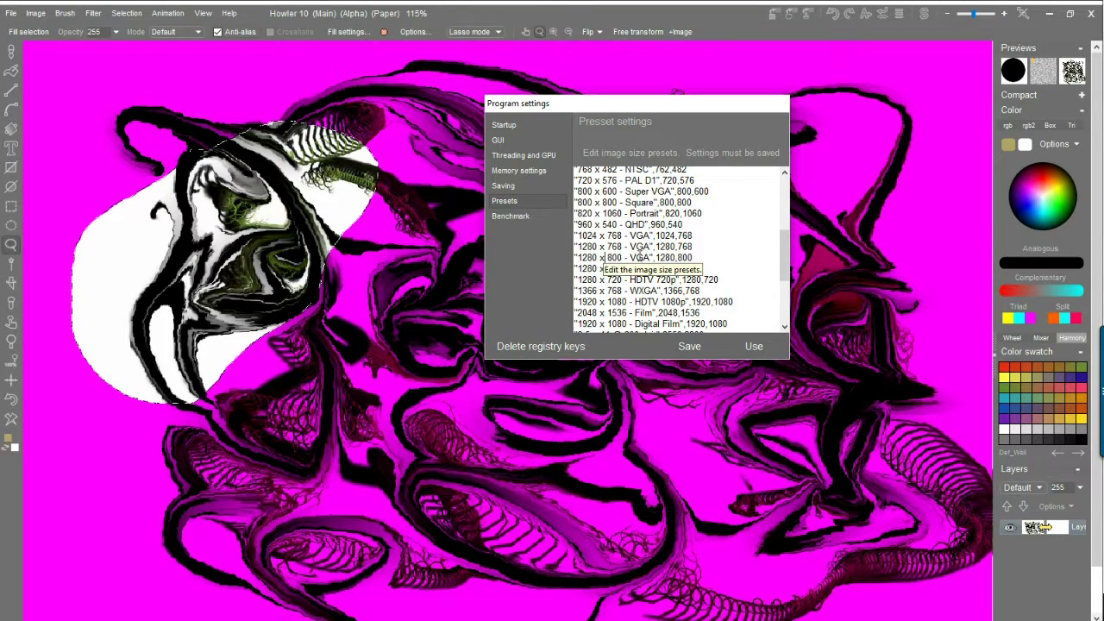
# Set the default startup image height to 820 pixels
pyautogui.click(504, 125)
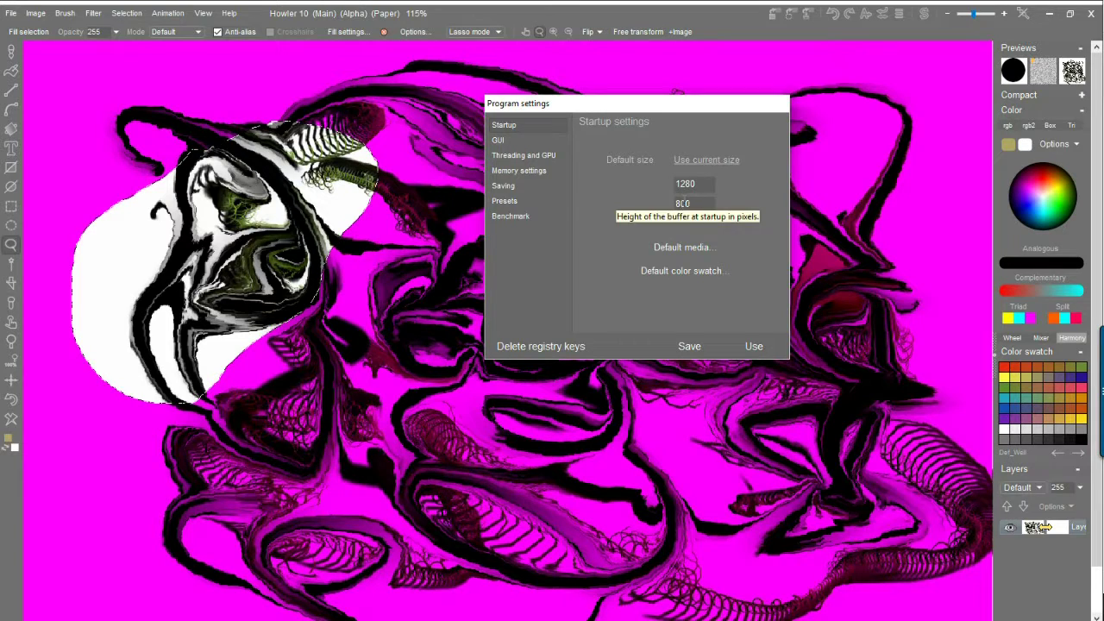
pyautogui.doubleClick(679, 203)
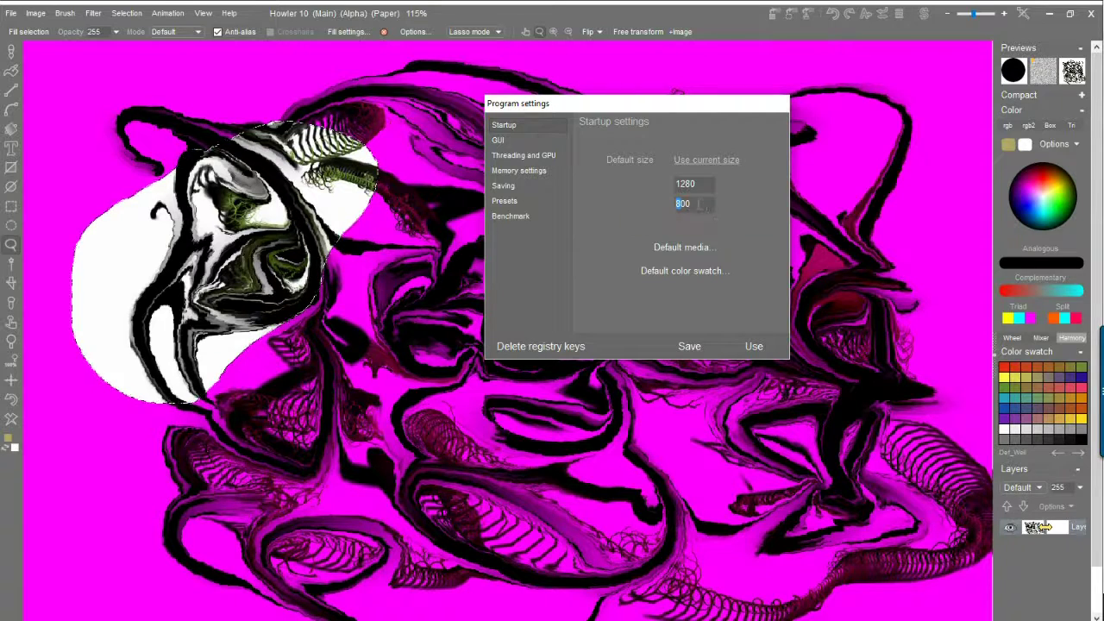
pyautogui.write('840')
pyautogui.hotkey('ctrl', 'a')
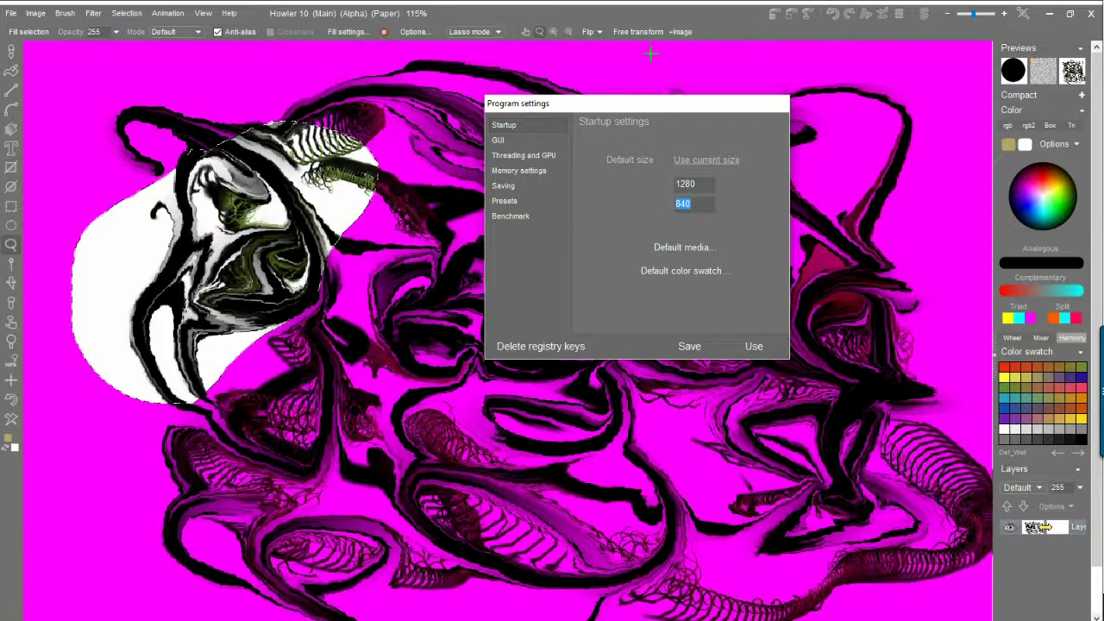
pyautogui.write('820')
# Duplicate the "1280 x 800 - VGA" entry onto a new line directly below it in the image size presets
pyautogui.click(505, 201)
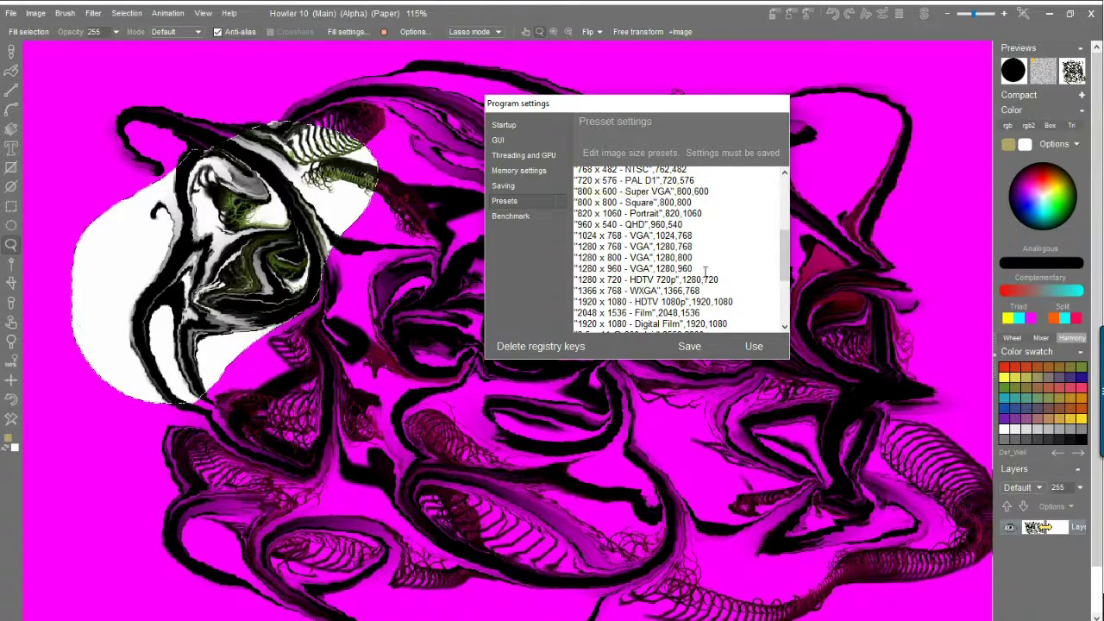
pyautogui.moveTo(693, 258); pyautogui.dragTo(558, 257)
pyautogui.hotkey('ctrl', 'c')
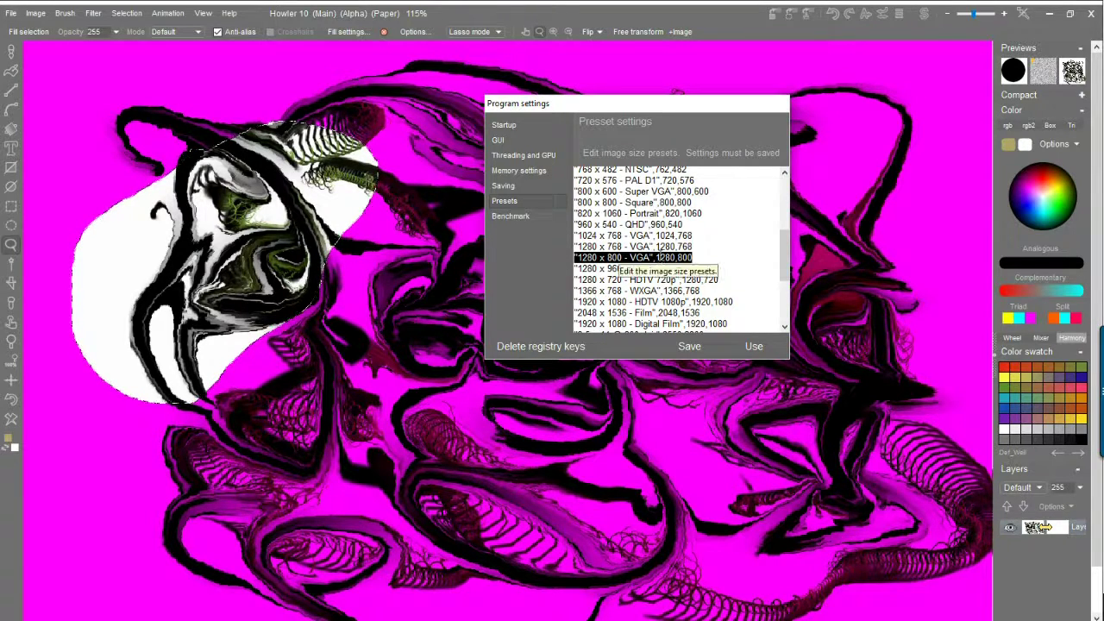
pyautogui.click(704, 258)
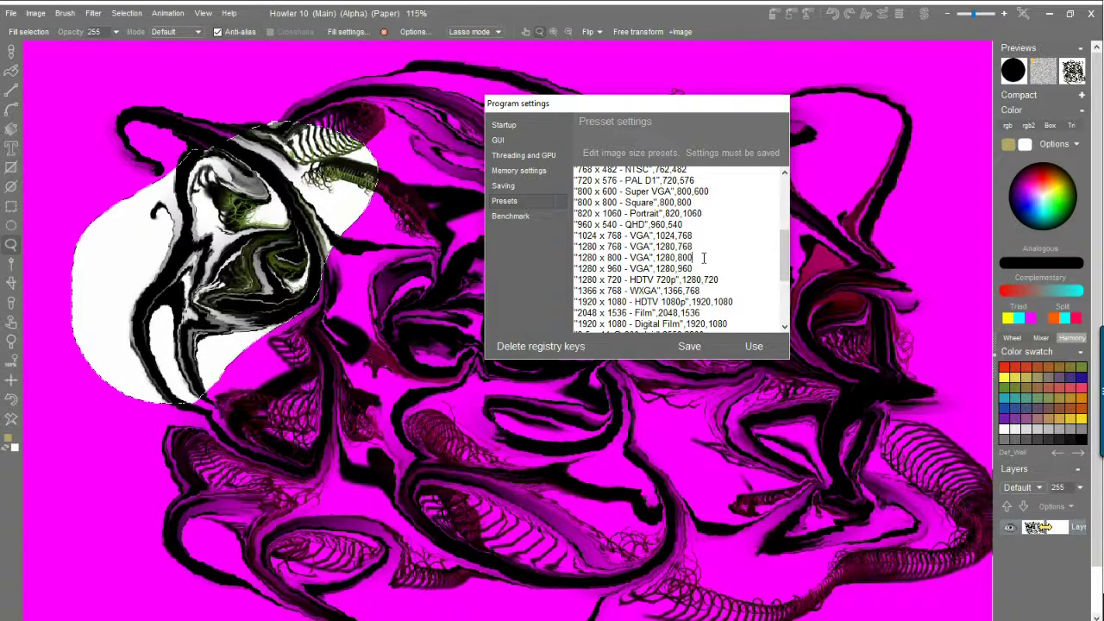
pyautogui.press('Return')
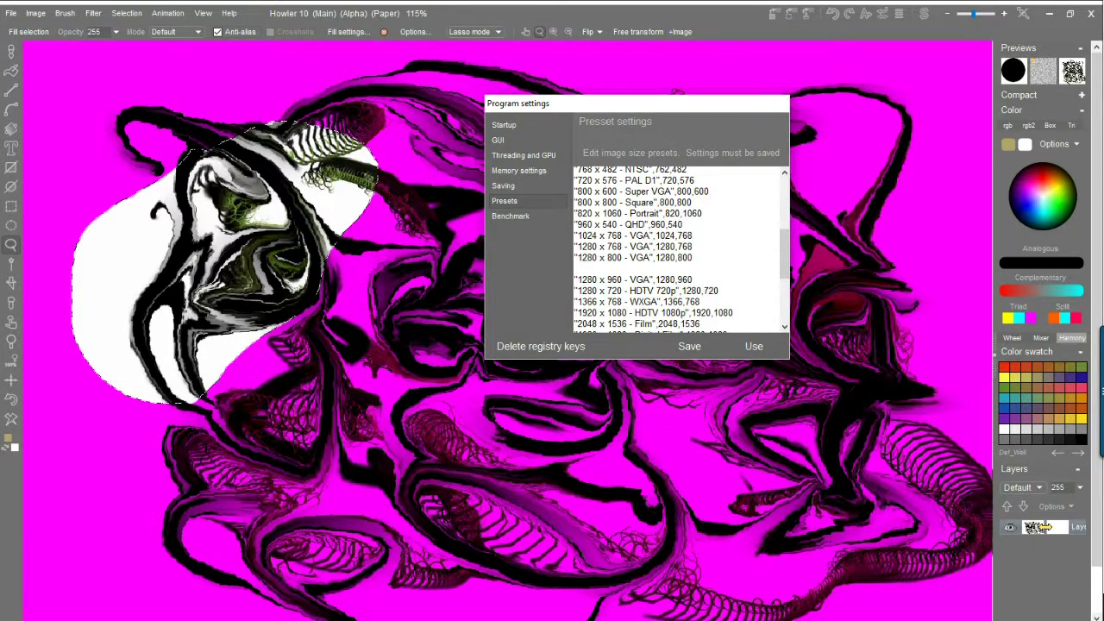
pyautogui.hotkey('ctrl', 'v')
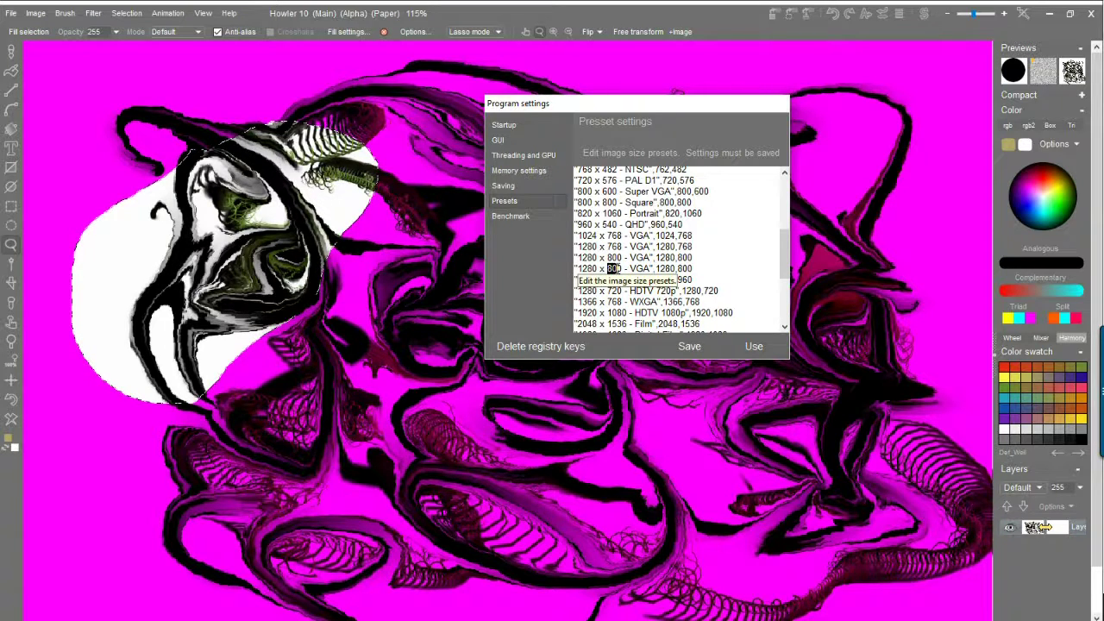
# Edit the duplicated preset to read "1280 x 820 - VGA",1280,820 and apply the settings for use
pyautogui.write('82')
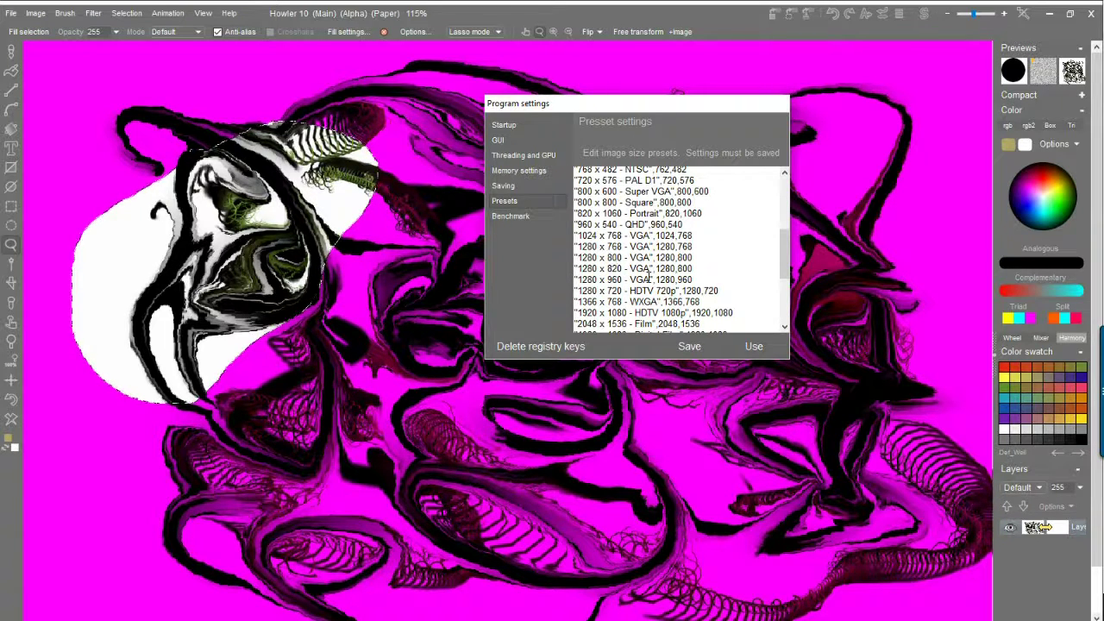
pyautogui.moveTo(681, 269); pyautogui.dragTo(687, 269)
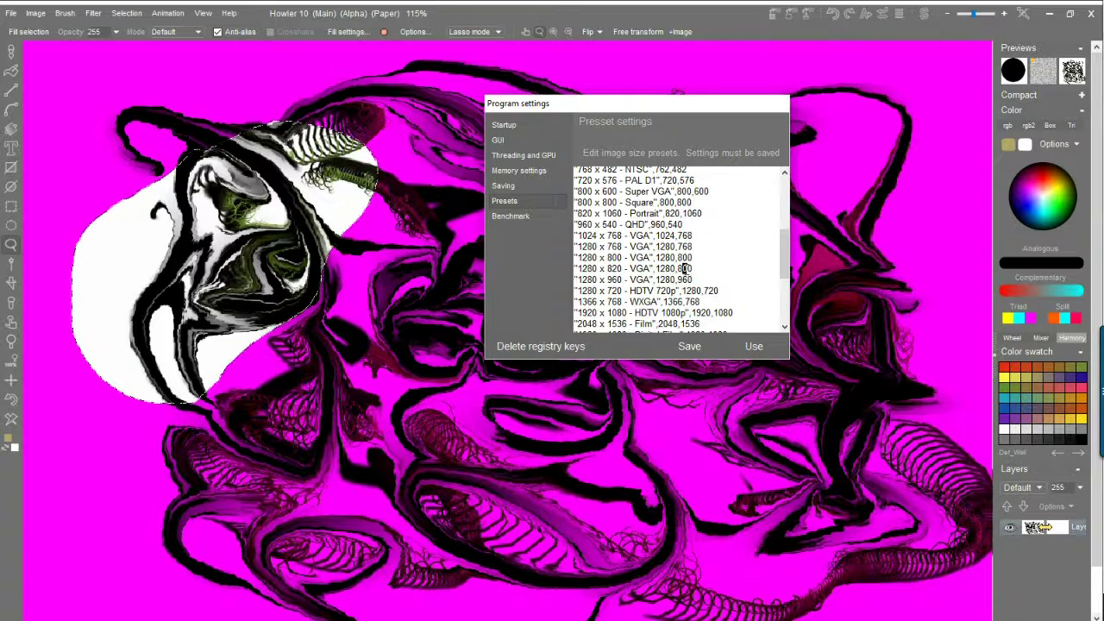
pyautogui.write('2')
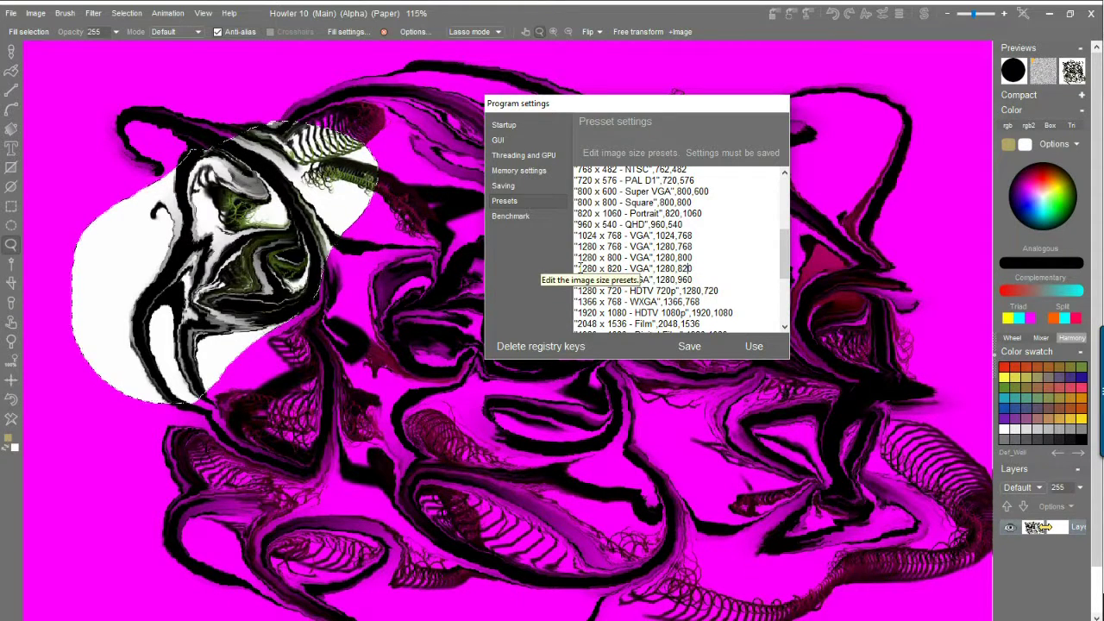
pyautogui.moveTo(575, 268); pyautogui.dragTo(655, 268)
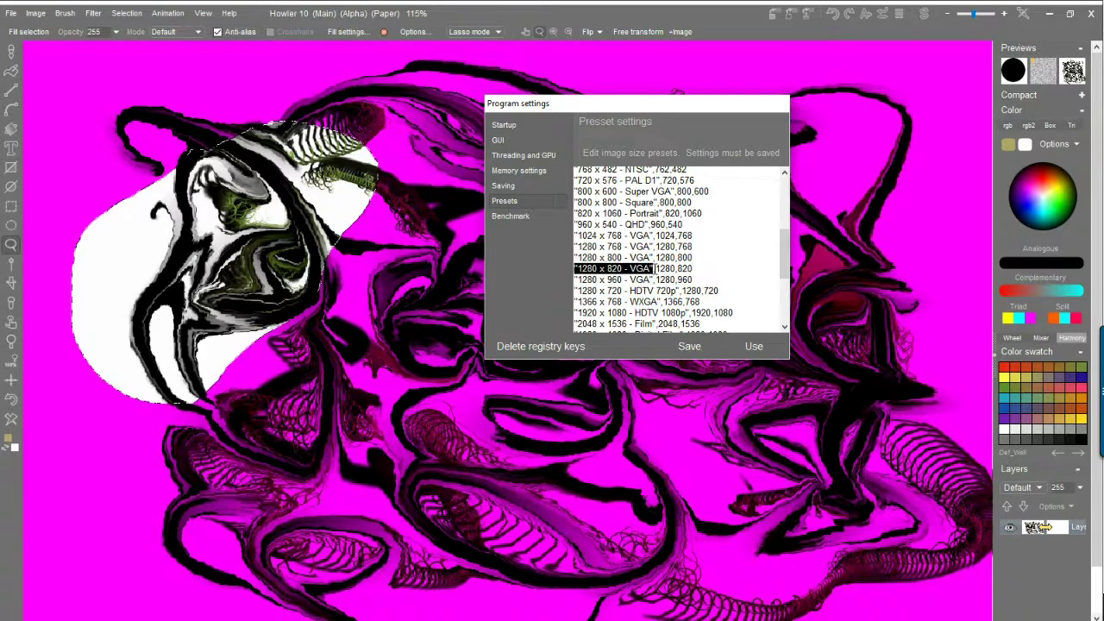
pyautogui.click(625, 269)
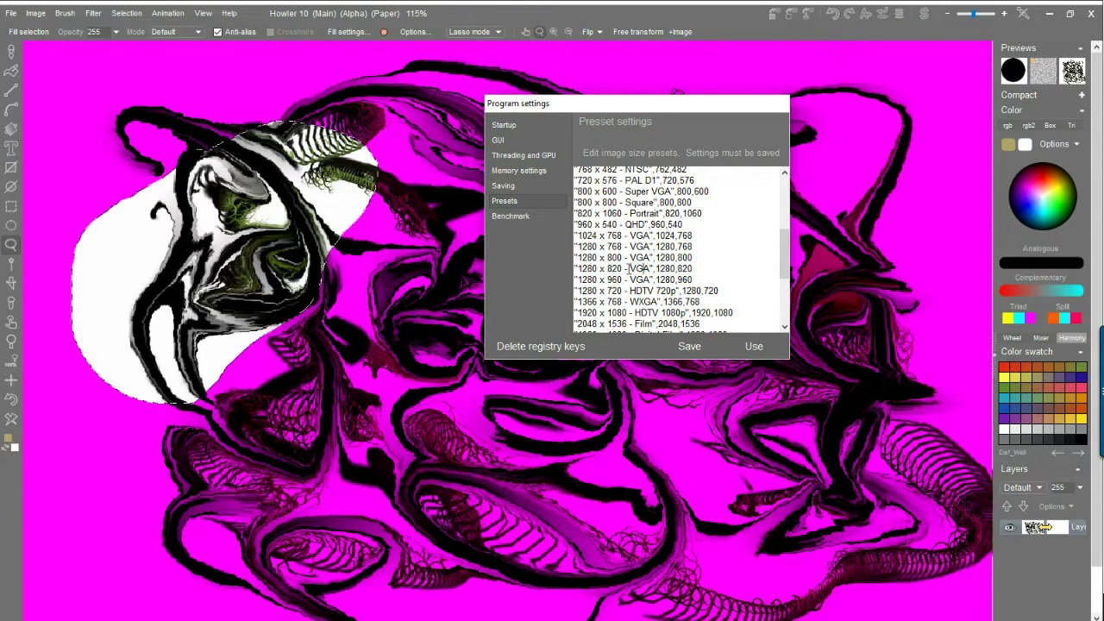
pyautogui.click(601, 269)
pyautogui.moveTo(659, 279); pyautogui.dragTo(705, 277)
pyautogui.moveTo(677, 268); pyautogui.dragTo(716, 264)
pyautogui.click(642, 262)
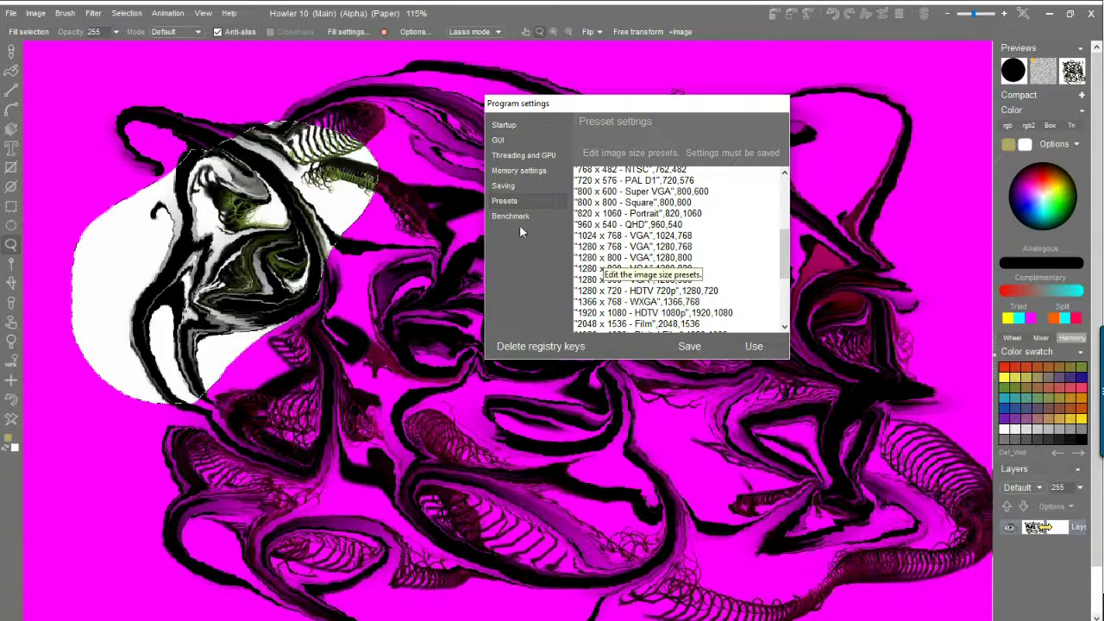
pyautogui.click(756, 346)
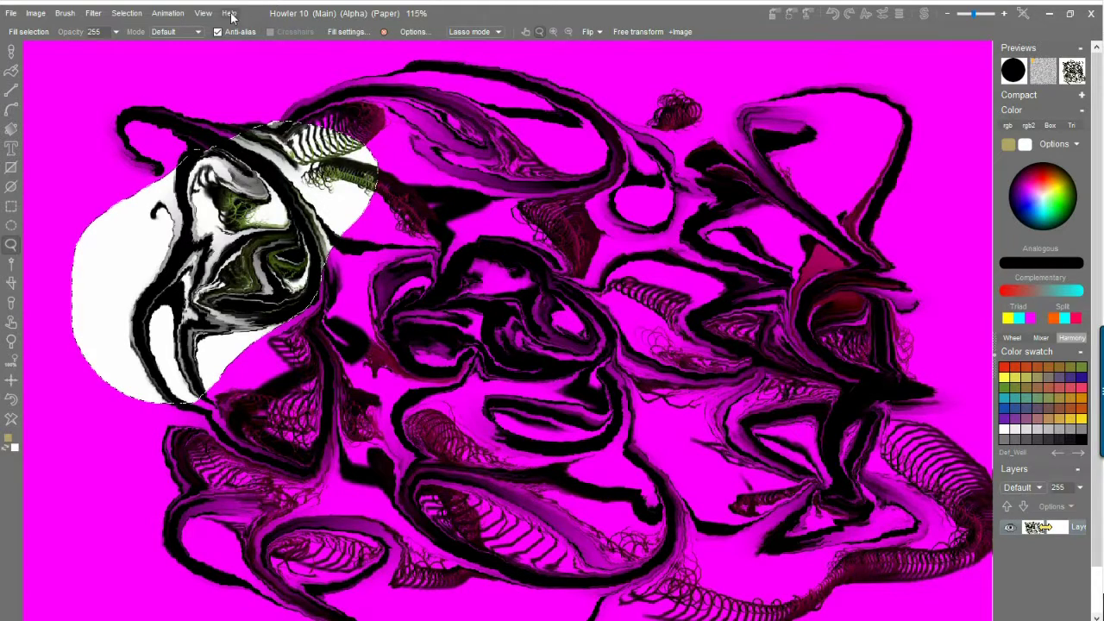
# Reopen the program settings, check the 1280 x 820 preset entry and save the settings
pyautogui.click(205, 14)
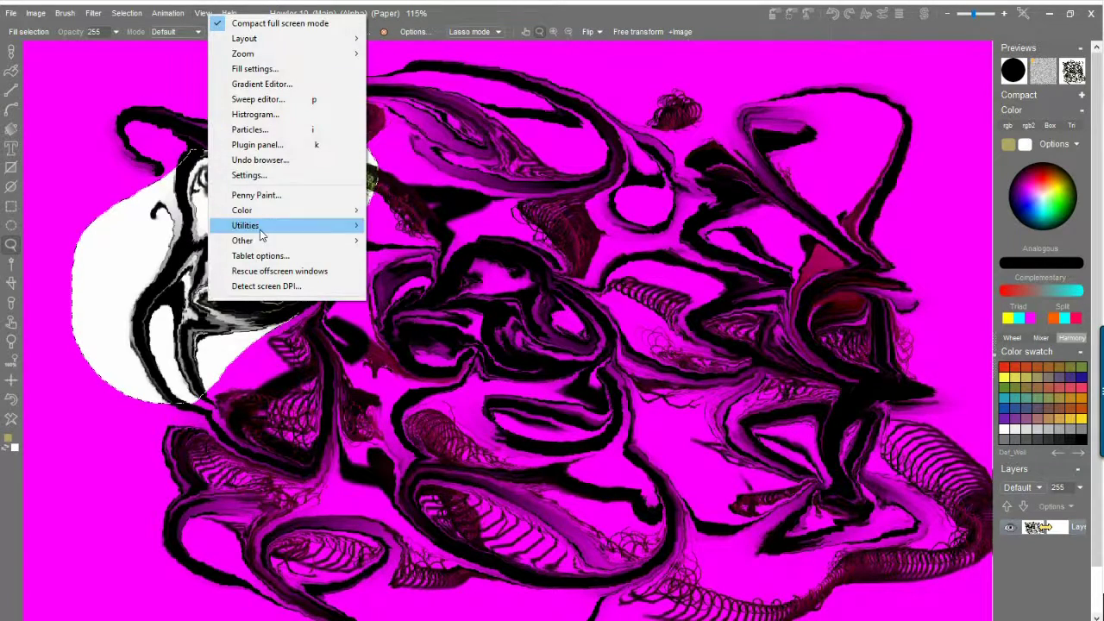
pyautogui.click(280, 176)
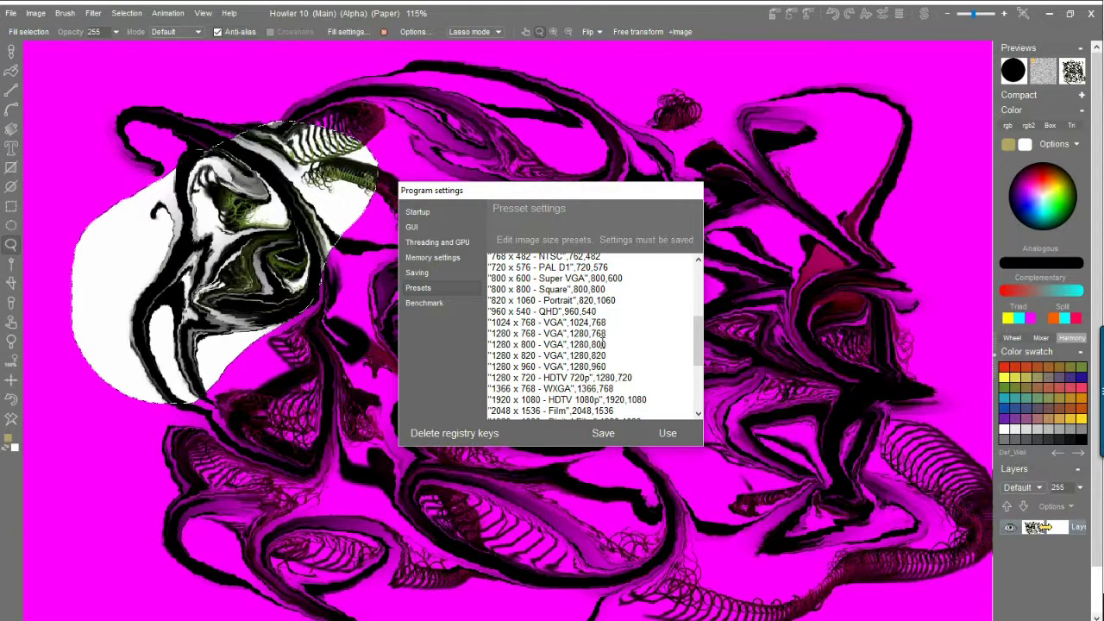
pyautogui.moveTo(606, 356); pyautogui.dragTo(565, 356)
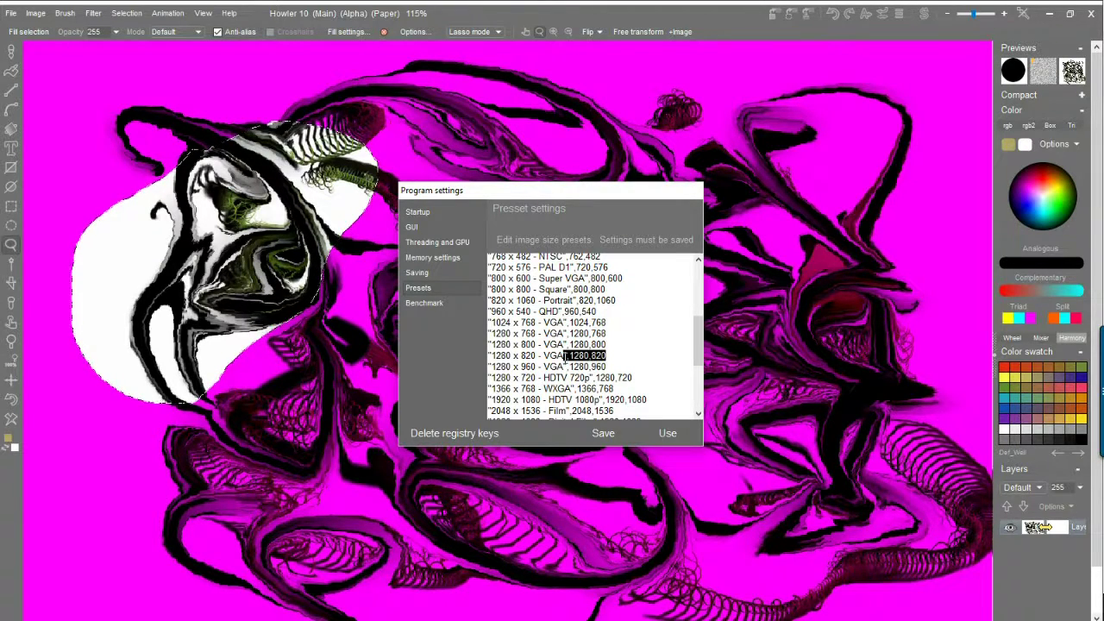
pyautogui.click(603, 433)
pyautogui.click(553, 377)
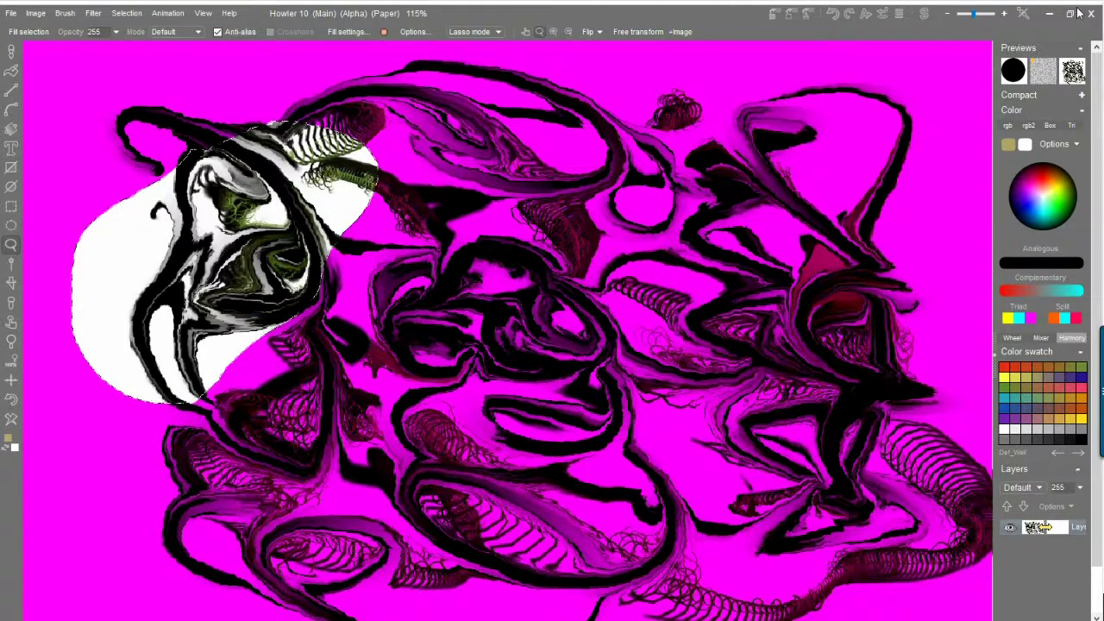
# Quit Howler and relaunch it from the Project Dogwaffle Howler 10 shortcut in the planet-di-vino folder
pyautogui.click(11, 13)
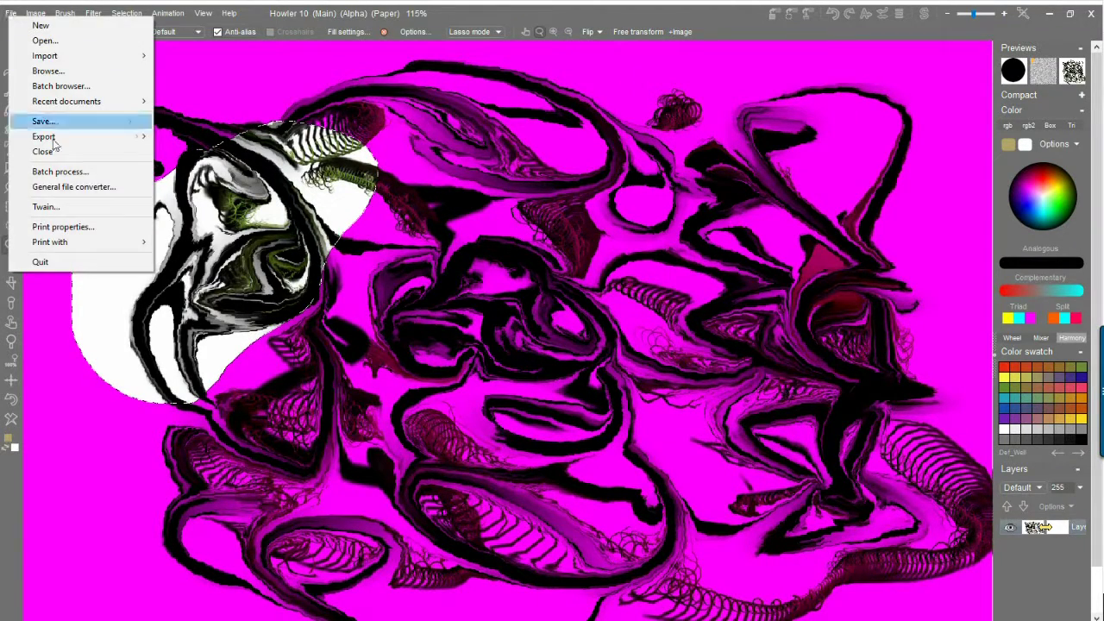
pyautogui.click(47, 264)
pyautogui.click(476, 370)
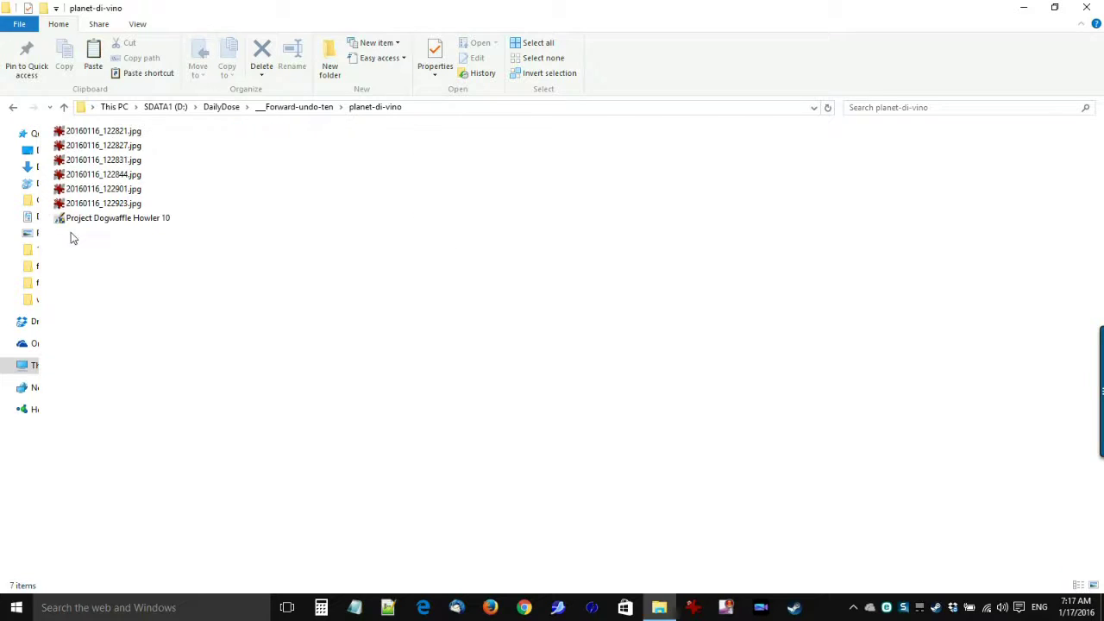
pyautogui.click(87, 221)
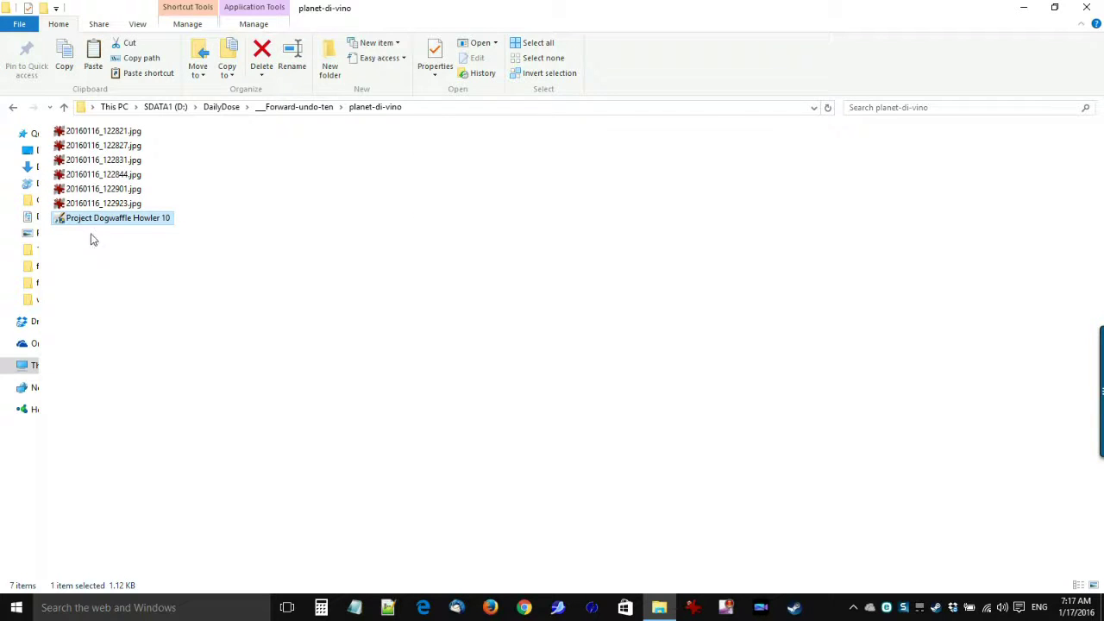
pyautogui.moveTo(64, 222); pyautogui.dragTo(625, 334)
pyautogui.press('Return')
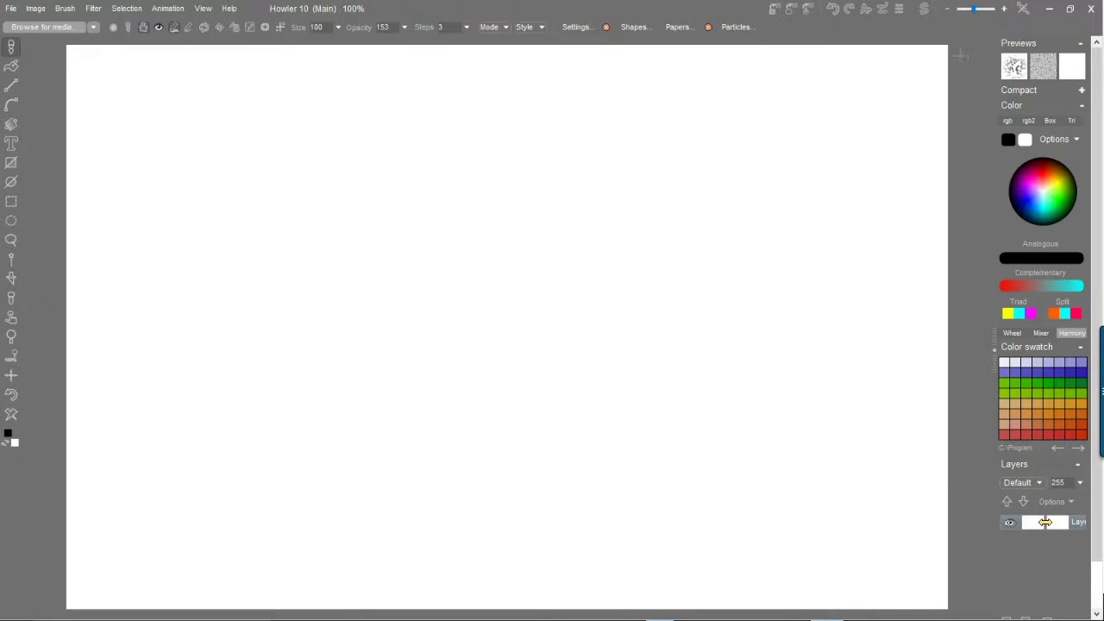
# Check the width and height of the new startup image in the image information
pyautogui.click(38, 10)
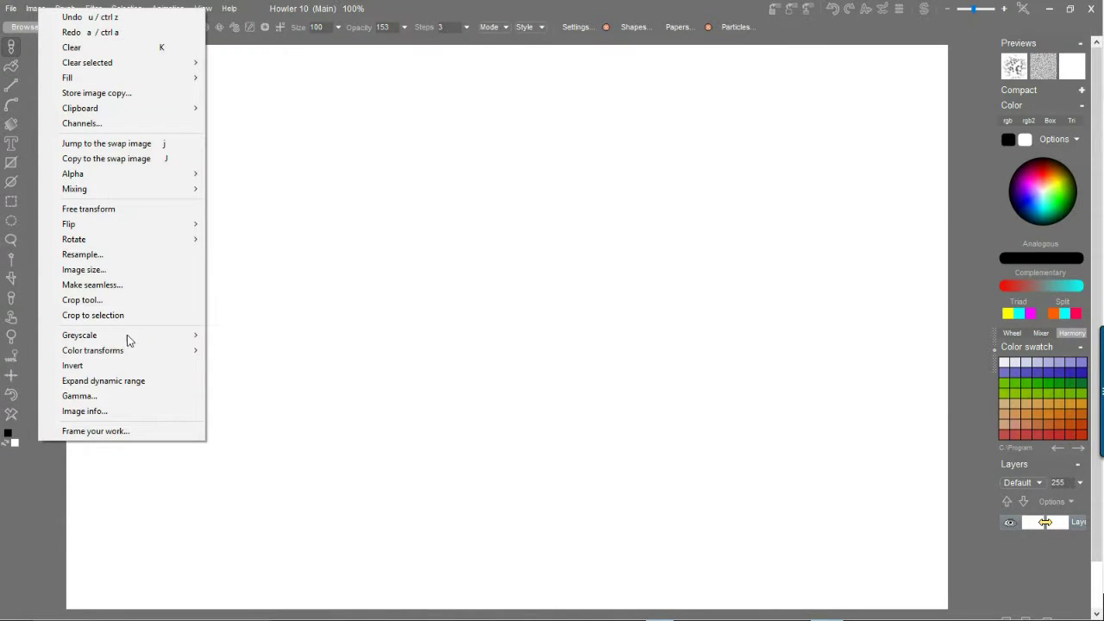
pyautogui.click(118, 412)
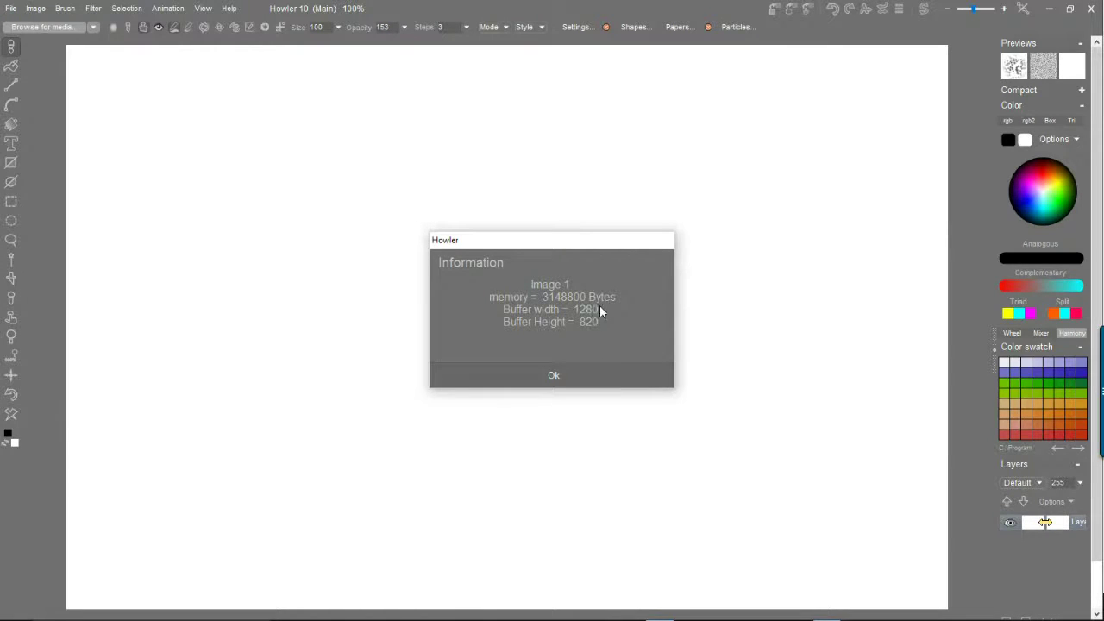
pyautogui.click(552, 378)
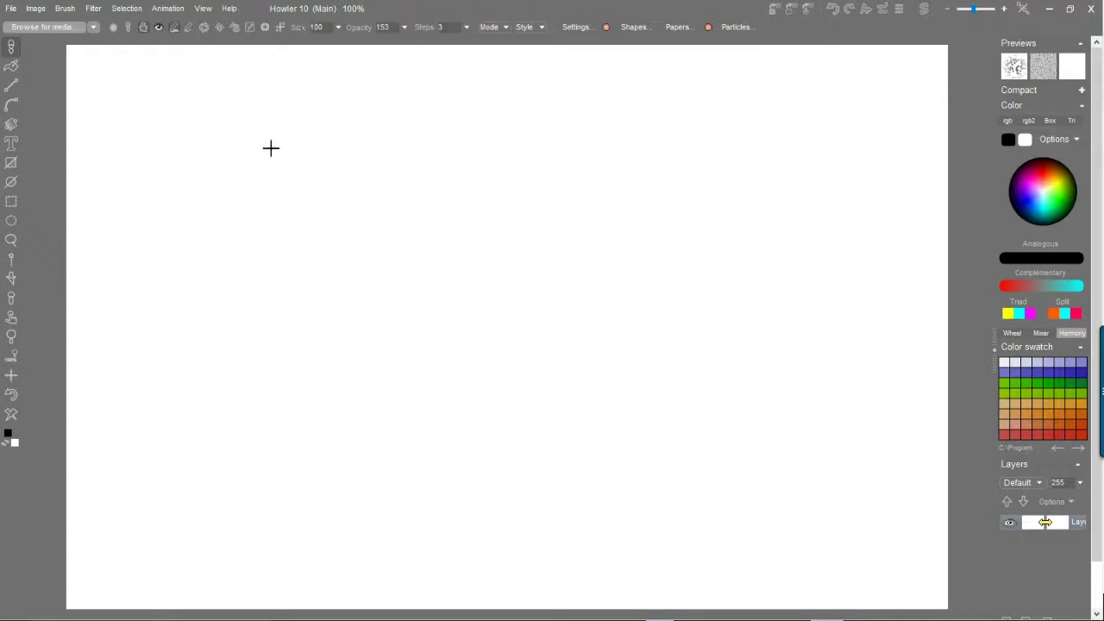
# Paint freehand black brush strokes across the blank canvas and add pink strokes over their upper and right-hand parts
pyautogui.moveTo(272, 177)
pyautogui.mouseDown()
pyautogui.moveTo(451, 244)
pyautogui.moveTo(483, 164)
pyautogui.moveTo(535, 370)
pyautogui.moveTo(337, 382)
pyautogui.moveTo(224, 285)
pyautogui.moveTo(407, 98)
pyautogui.moveTo(664, 377)
pyautogui.moveTo(599, 432)
pyautogui.moveTo(570, 371)
pyautogui.mouseUp()
pyautogui.moveTo(705, 220)
pyautogui.mouseDown()
pyautogui.moveTo(734, 358)
pyautogui.moveTo(717, 492)
pyautogui.moveTo(707, 388)
pyautogui.mouseUp()
pyautogui.moveTo(648, 172)
pyautogui.mouseDown()
pyautogui.moveTo(794, 203)
pyautogui.moveTo(786, 440)
pyautogui.moveTo(515, 513)
pyautogui.moveTo(709, 231)
pyautogui.moveTo(595, 430)
pyautogui.moveTo(709, 450)
pyautogui.mouseUp()
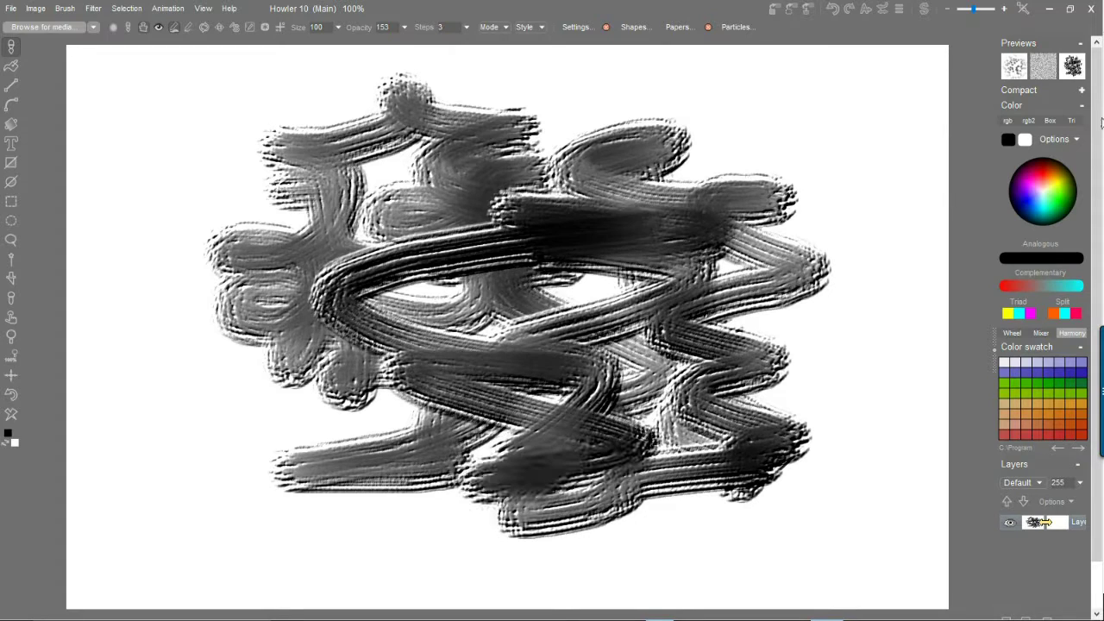
pyautogui.click(1047, 179)
pyautogui.moveTo(785, 134)
pyautogui.mouseDown()
pyautogui.moveTo(733, 168)
pyautogui.moveTo(638, 181)
pyautogui.moveTo(595, 237)
pyautogui.mouseUp()
pyautogui.moveTo(669, 285)
pyautogui.mouseDown()
pyautogui.moveTo(750, 406)
pyautogui.moveTo(695, 456)
pyautogui.mouseUp()
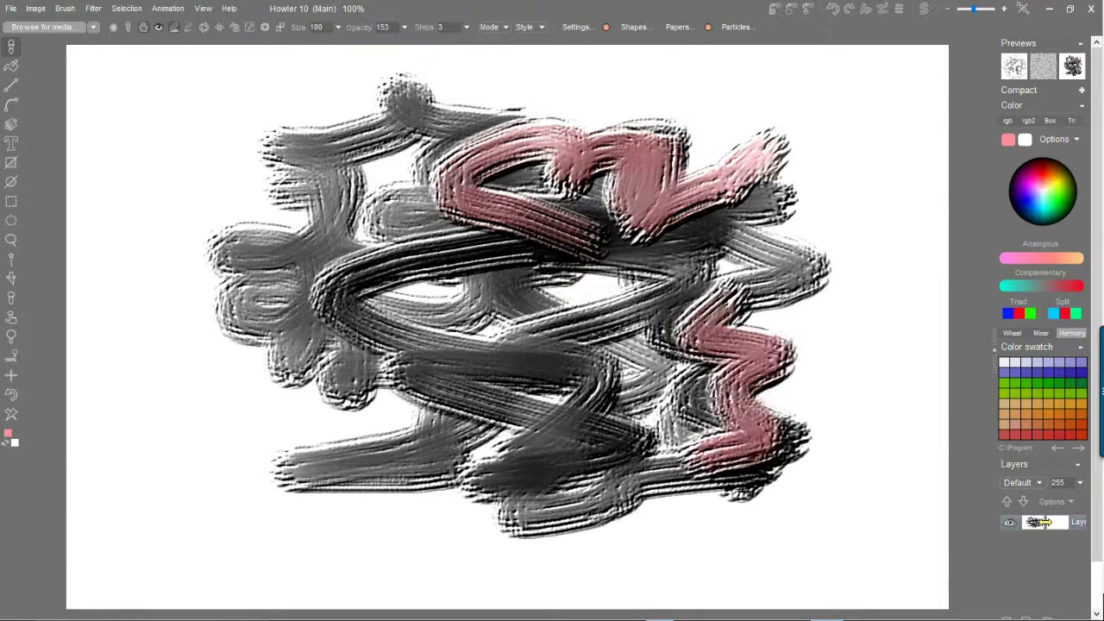
# Look through the interface layout styles and check the default image size in the startup settings
pyautogui.click(223, 11)
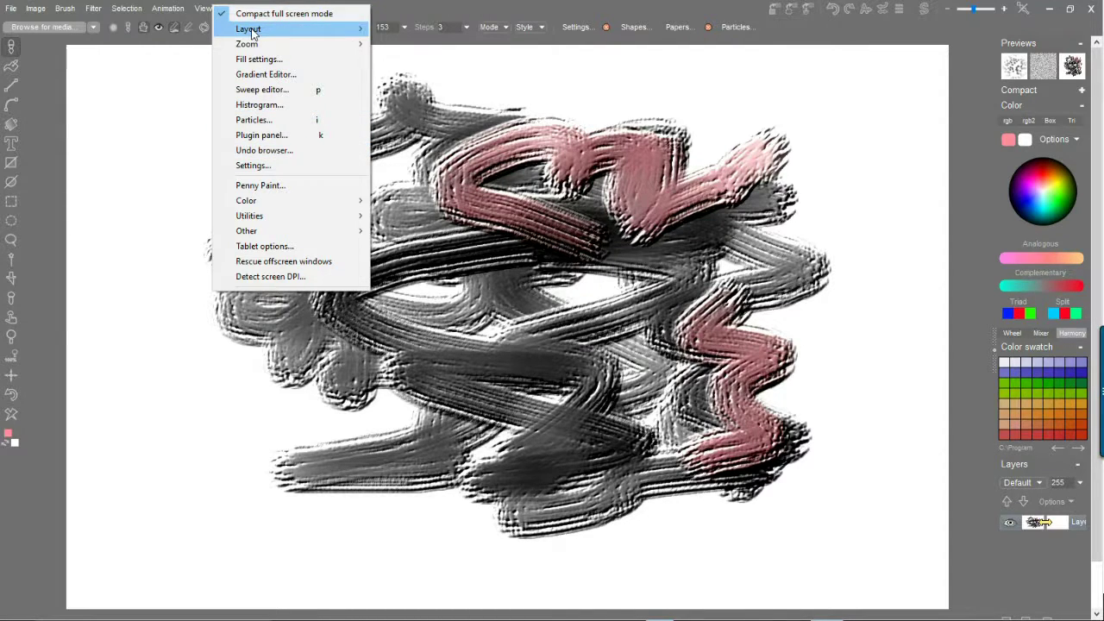
pyautogui.moveTo(253, 31)
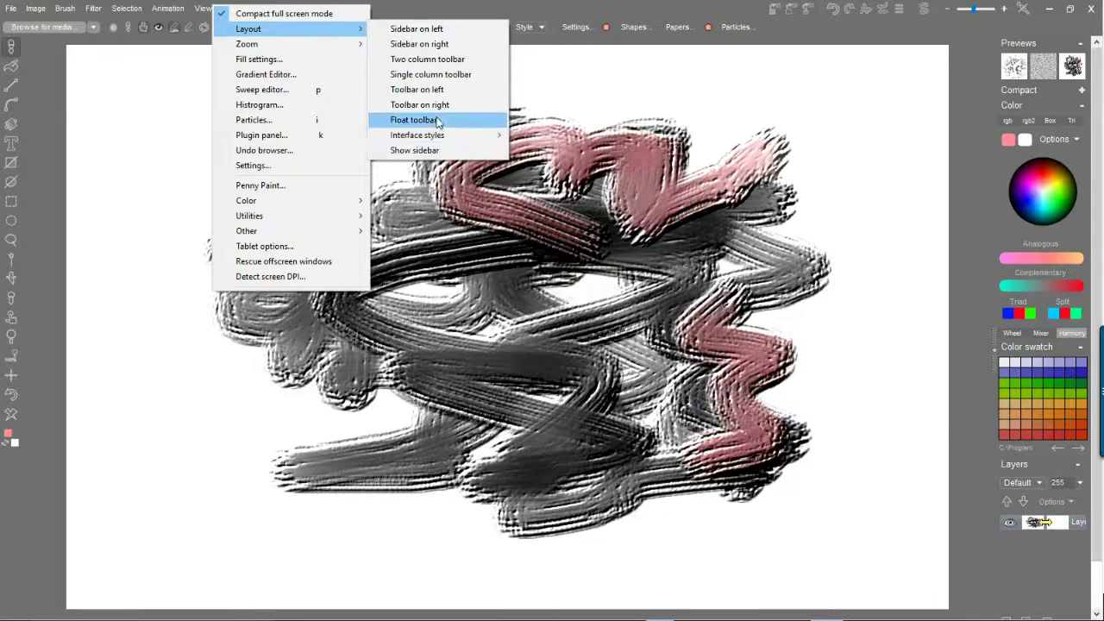
pyautogui.moveTo(448, 136)
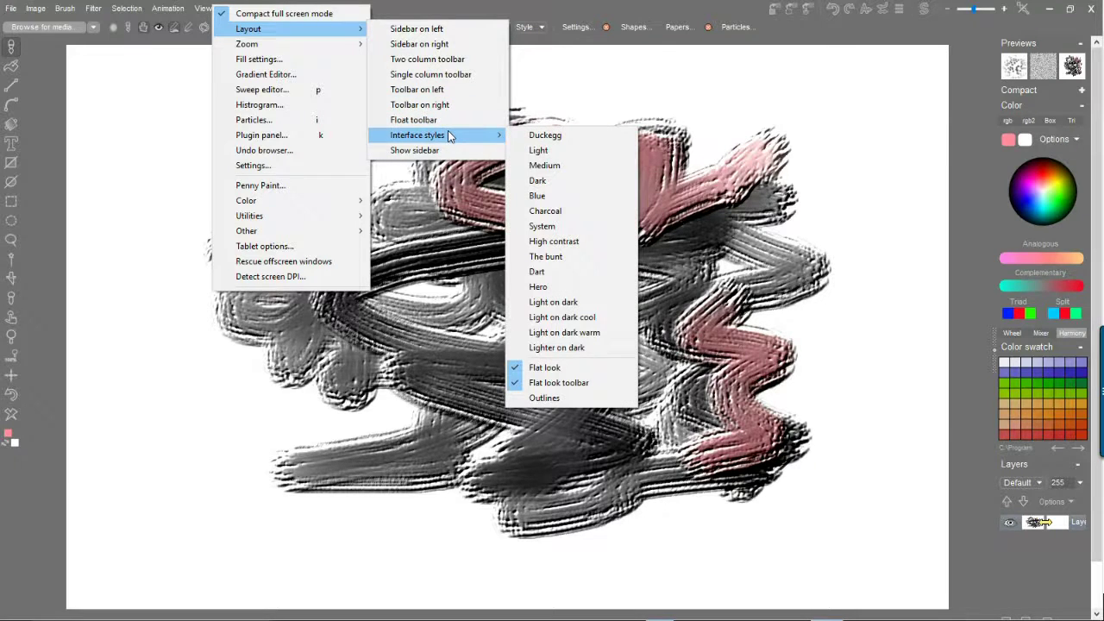
pyautogui.click(274, 166)
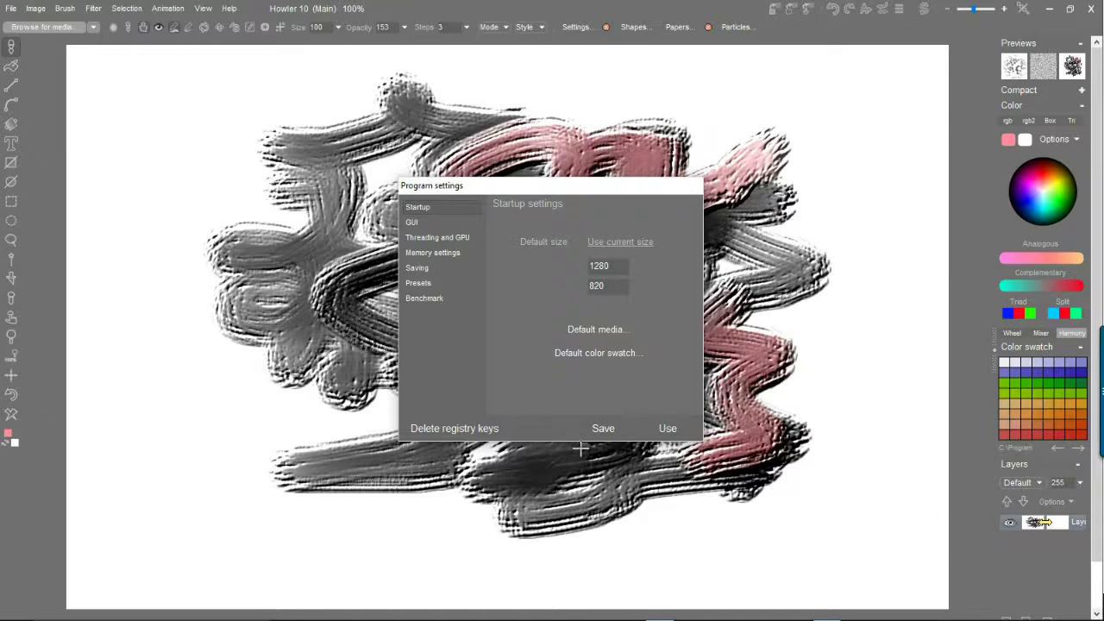
pyautogui.click(666, 429)
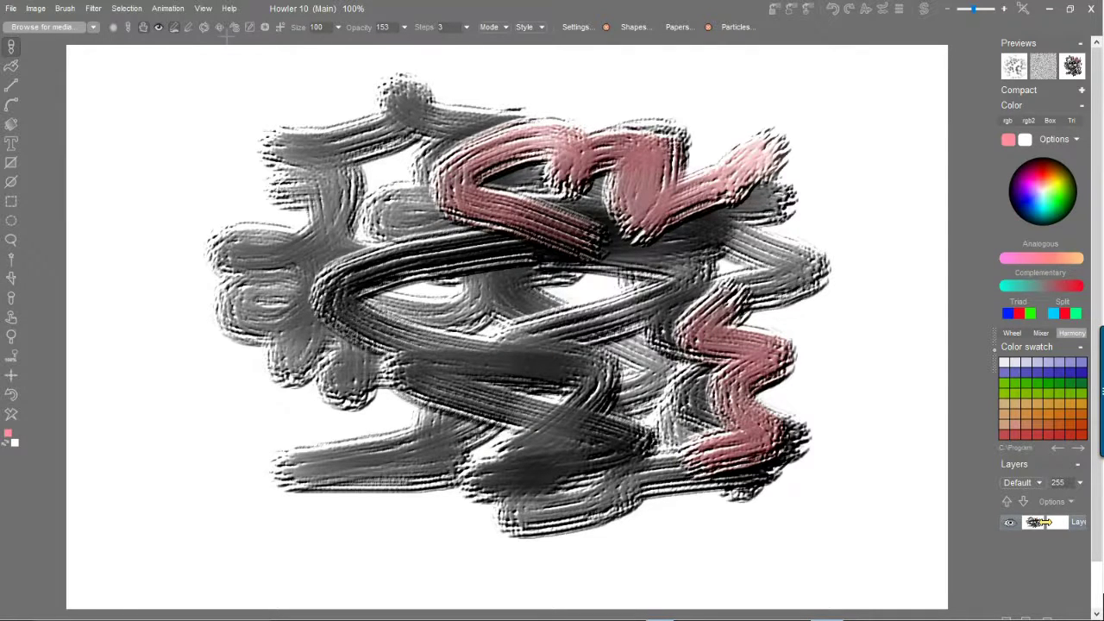
# View Howler's About information, including the additional credits and file support credits
pyautogui.click(229, 8)
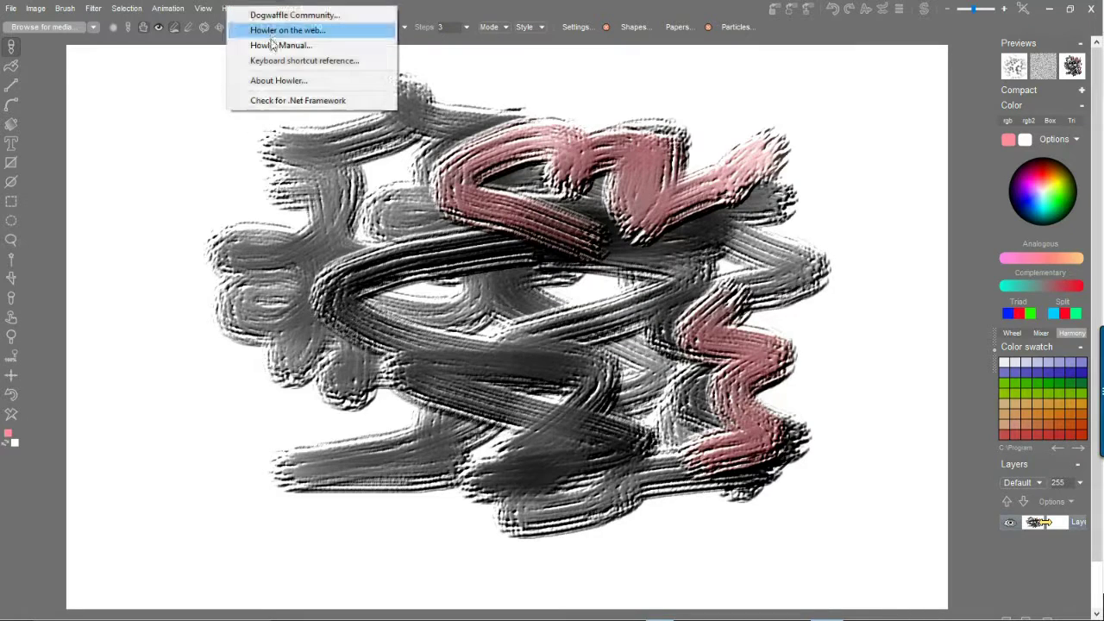
pyautogui.click(283, 82)
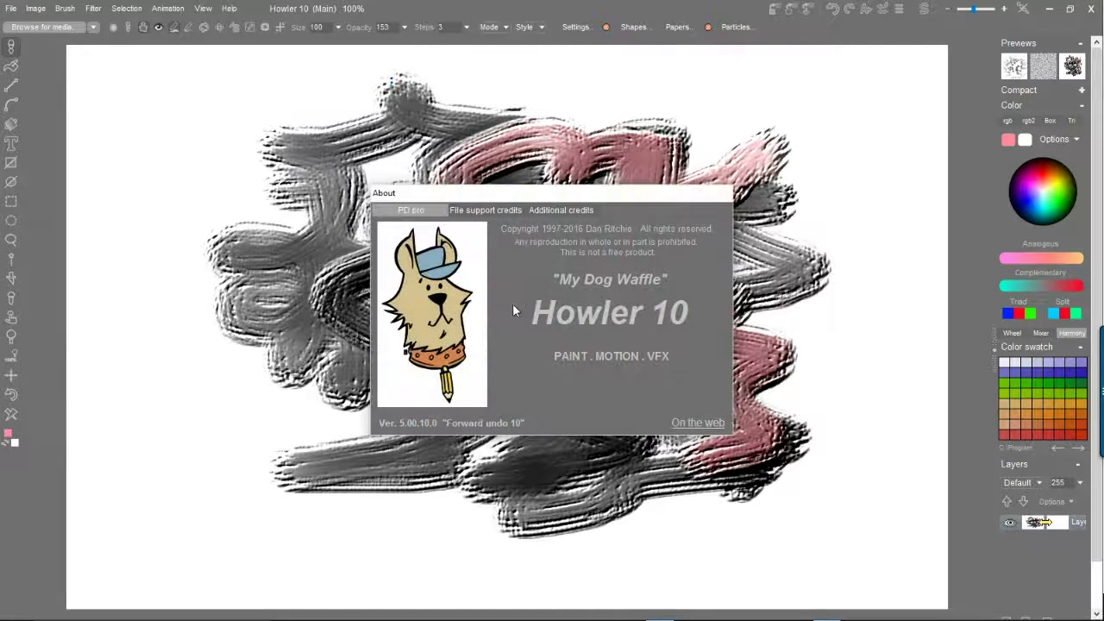
pyautogui.click(567, 211)
pyautogui.click(473, 210)
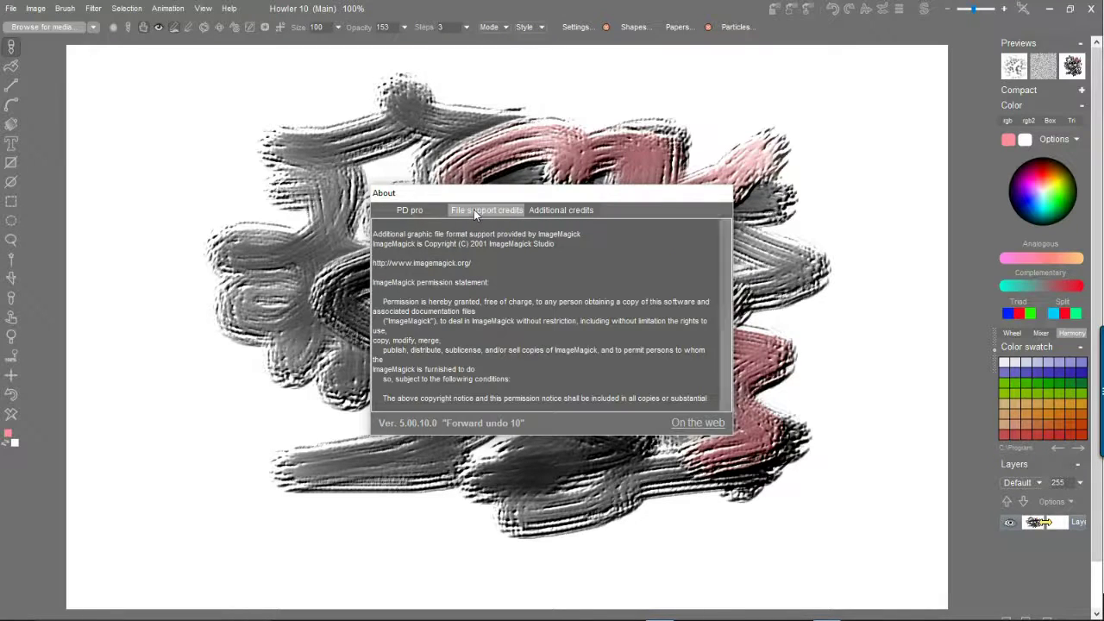
pyautogui.click(408, 212)
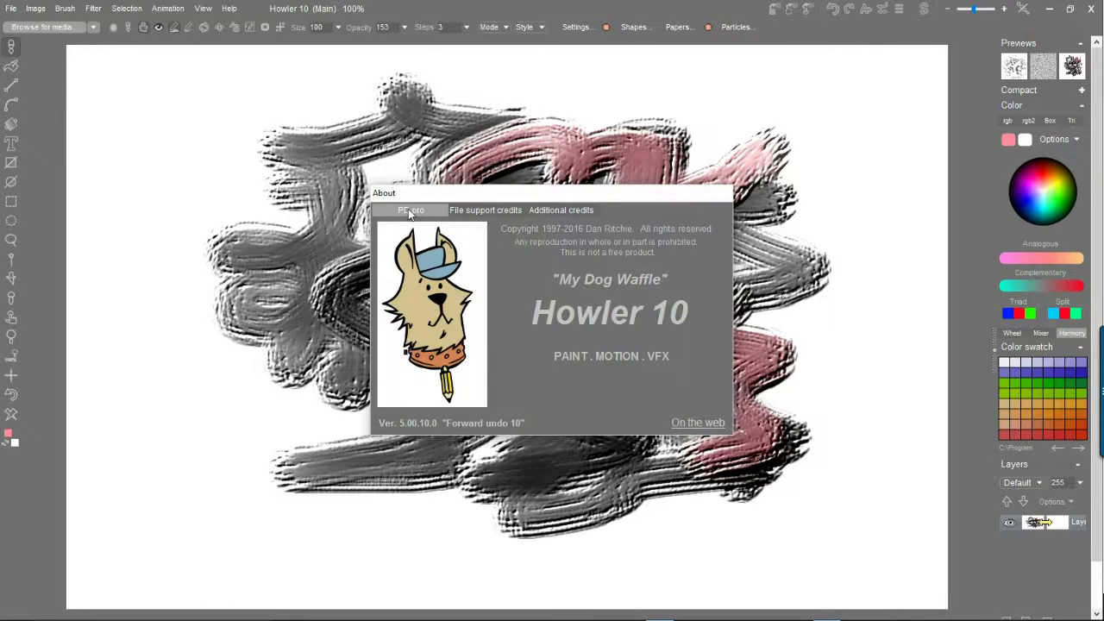